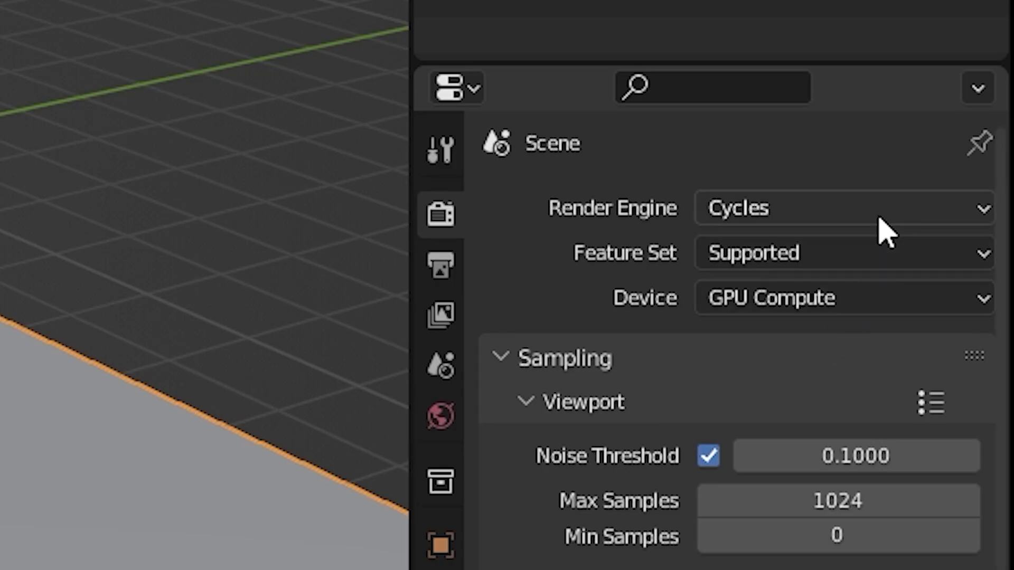
click(878, 216)
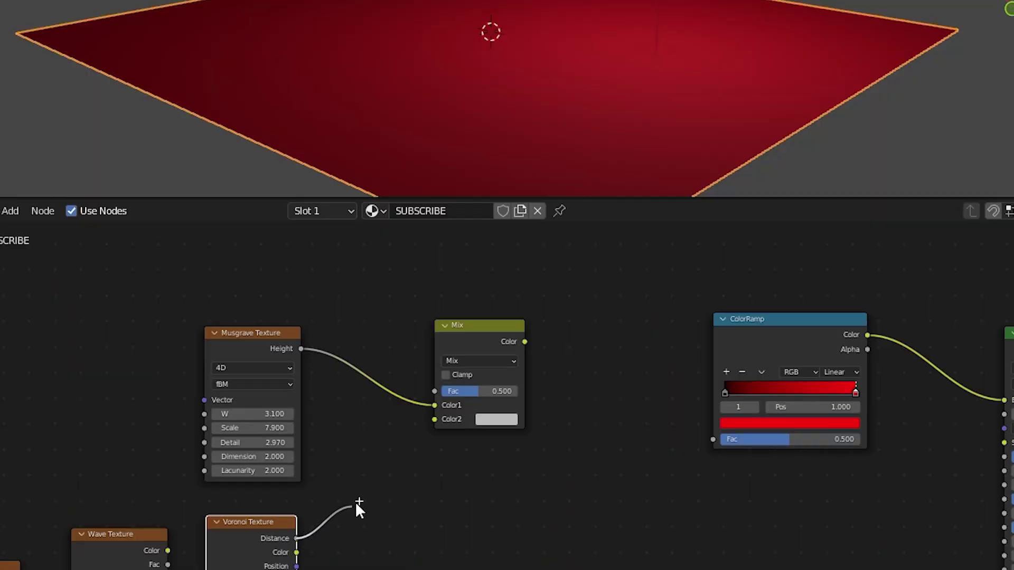
Connect the Voronoi Texture's Distance output to the Mix node's Color2, and the Mix Color output to the ColorRamp's Fac
drag(356, 504, 431, 426)
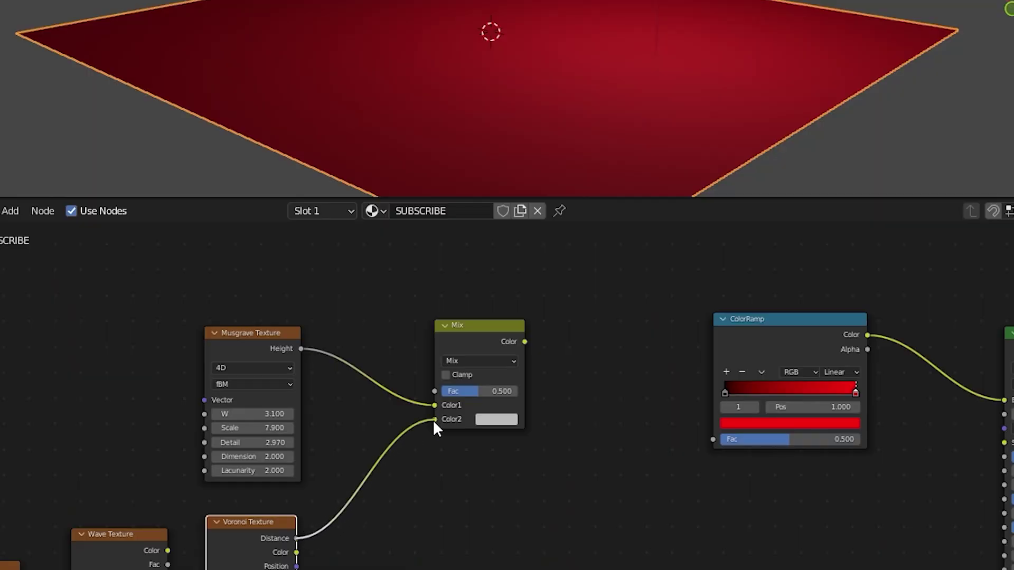
mouse_move(524, 341)
mouse_down()
mouse_move(578, 350)
mouse_move(721, 446)
mouse_up()
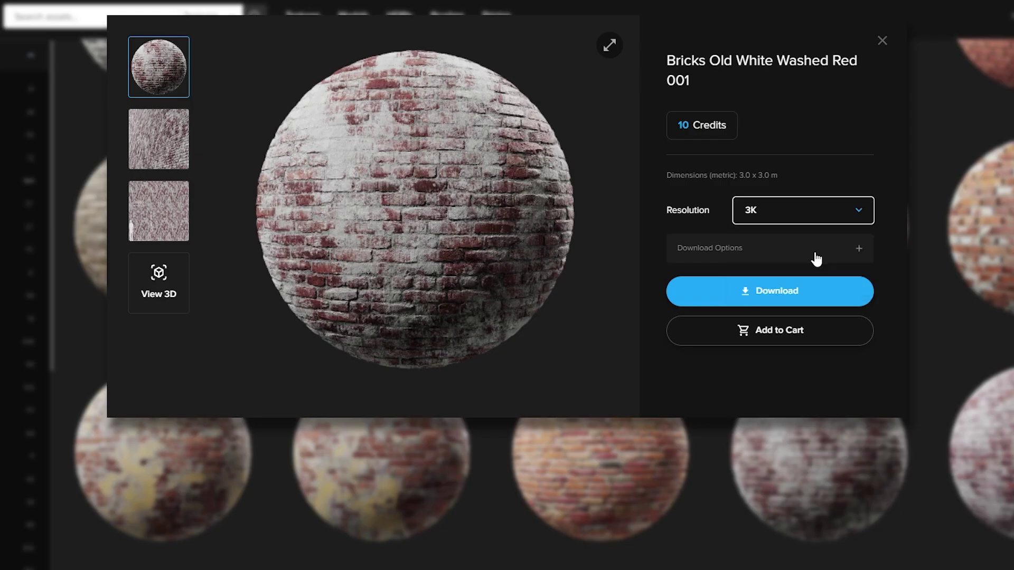
Expand the download options of Bricks Old White Washed Red 001 and deselect the Displacement 16bit and Displacement maps
click(817, 258)
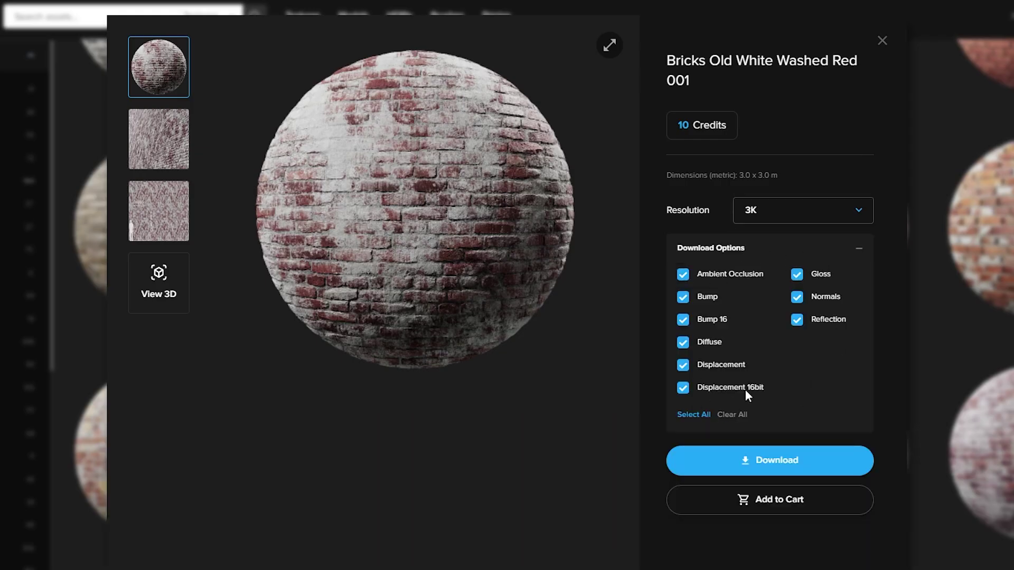
click(683, 388)
click(682, 365)
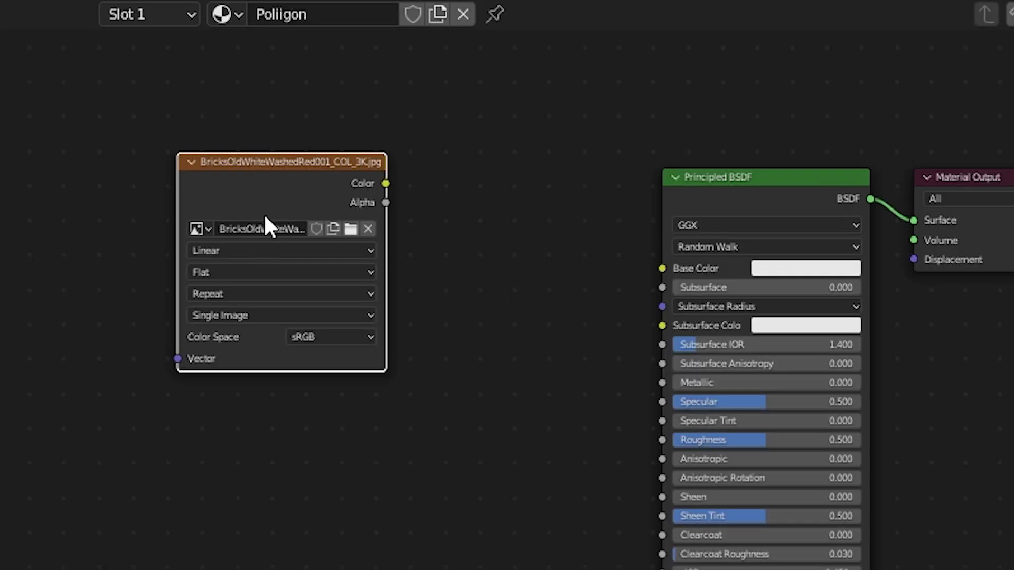
Connect the Color output of the BricksOldWhiteWashedRed001_COL_3K.jpg node to the Principled BSDF's Base Color
drag(384, 183, 657, 268)
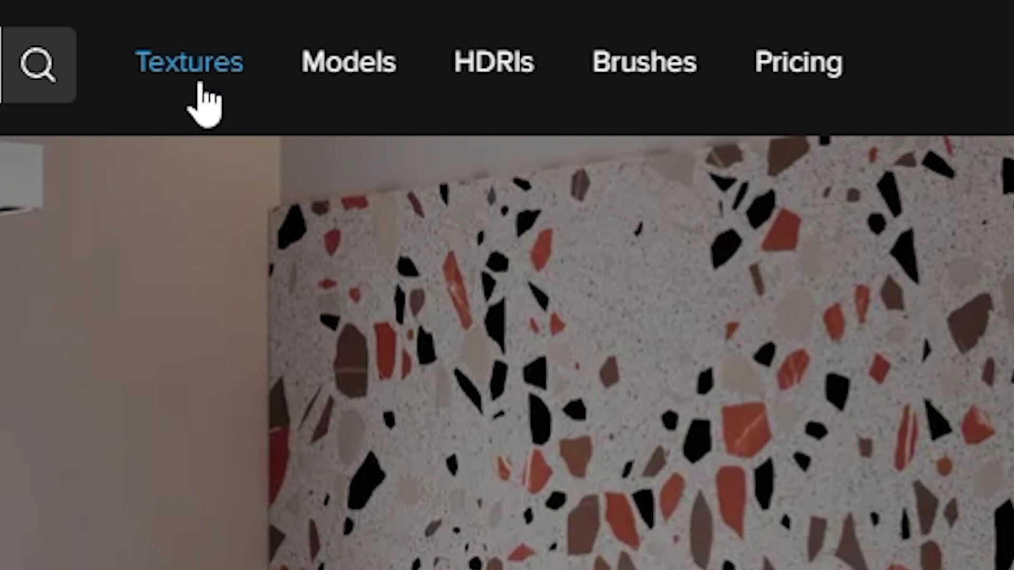
Open the Poliigon texture library and browse its categories, including Concrete, to examine the available materials
click(199, 87)
scroll(602, 317, down, 12)
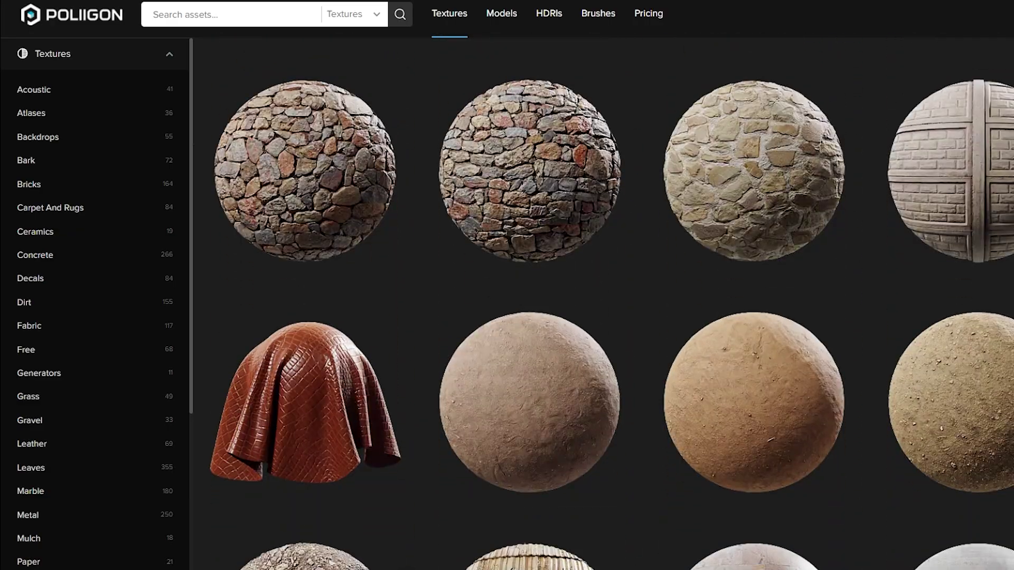
scroll(869, 434, down, 6)
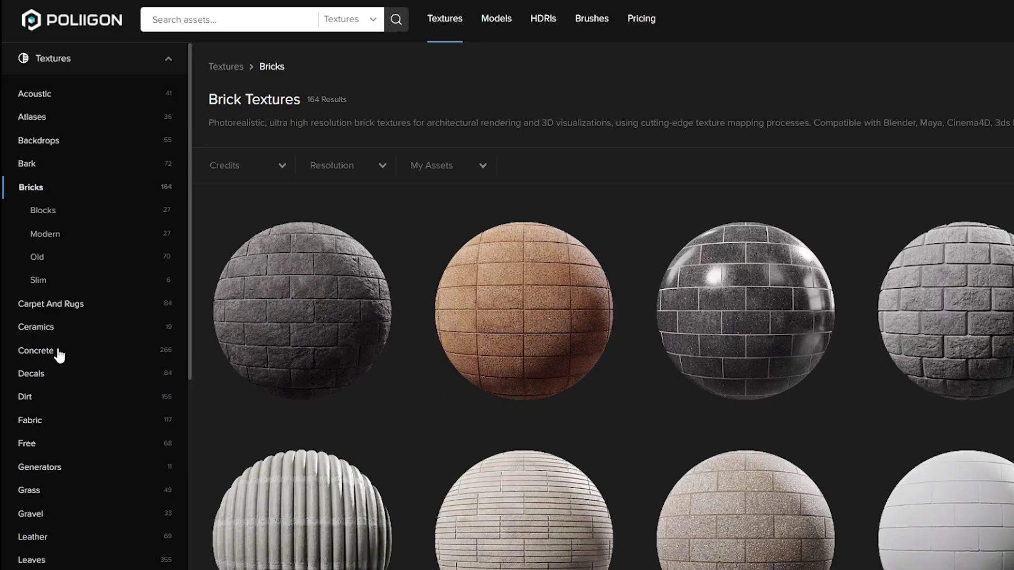
click(59, 350)
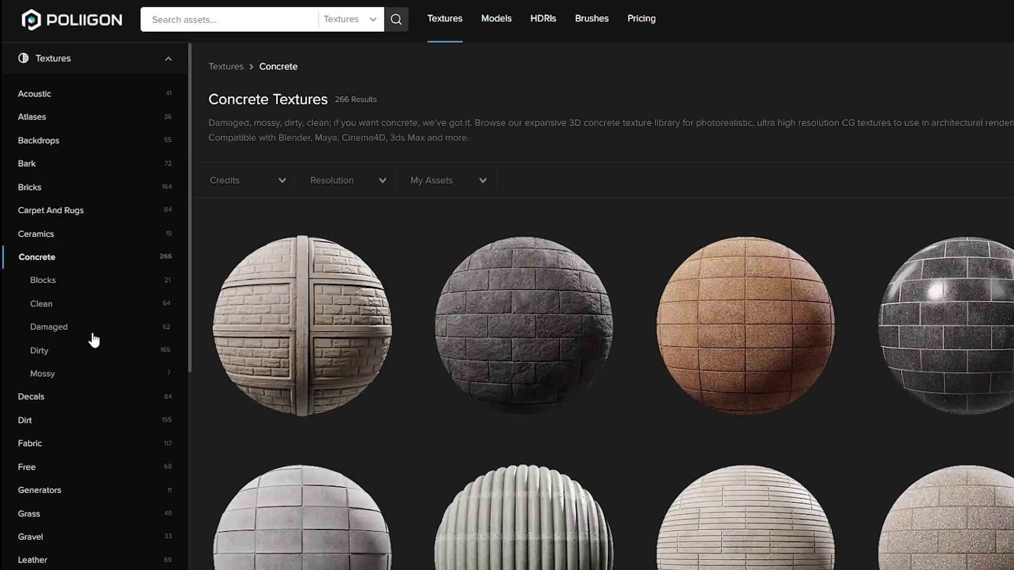
scroll(94, 340, down, 7)
click(46, 351)
scroll(95, 339, down, 4)
click(32, 317)
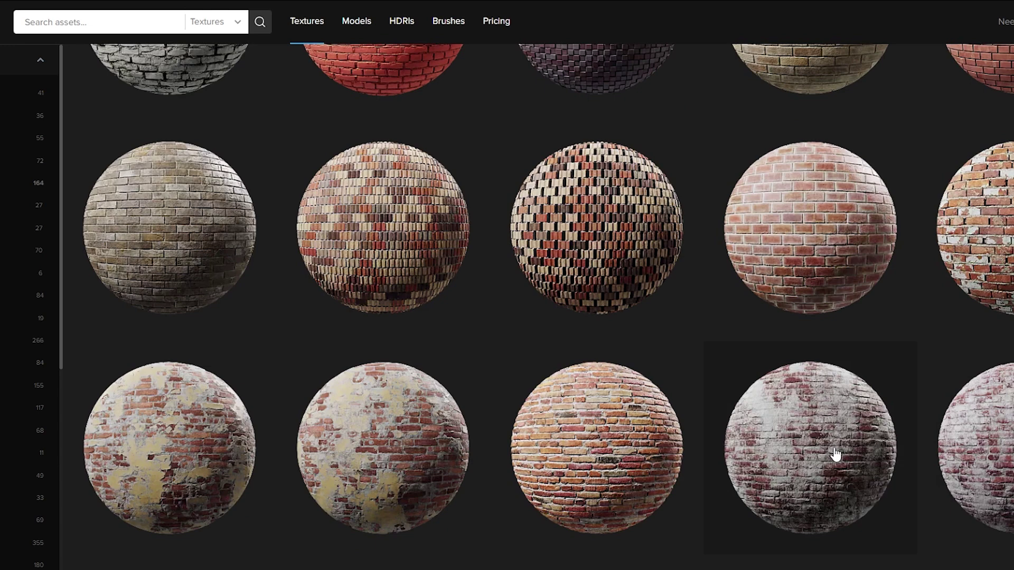
Open the Bricks Old White Washed Red 001 texture from the Bricks category and set its resolution to 3K
click(808, 468)
click(845, 212)
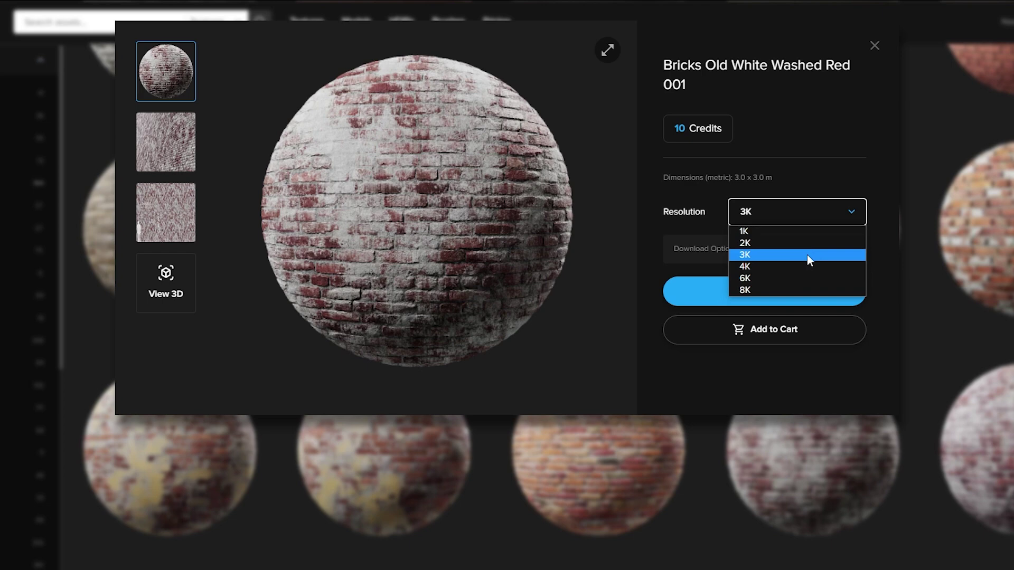
click(807, 254)
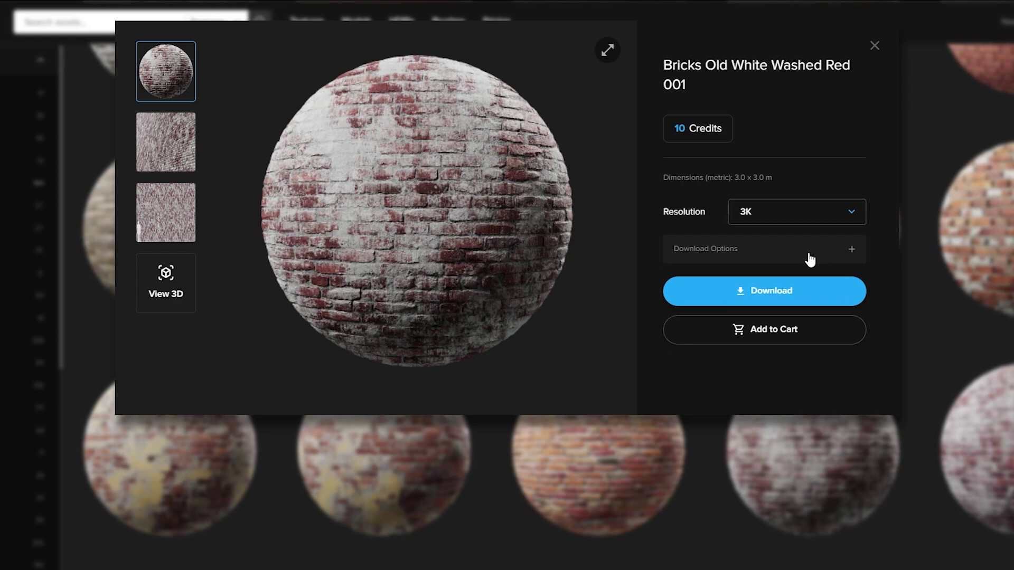
Review the Bump and Displacement choices in the download options, keep every map selected, and download the brick texture
click(808, 256)
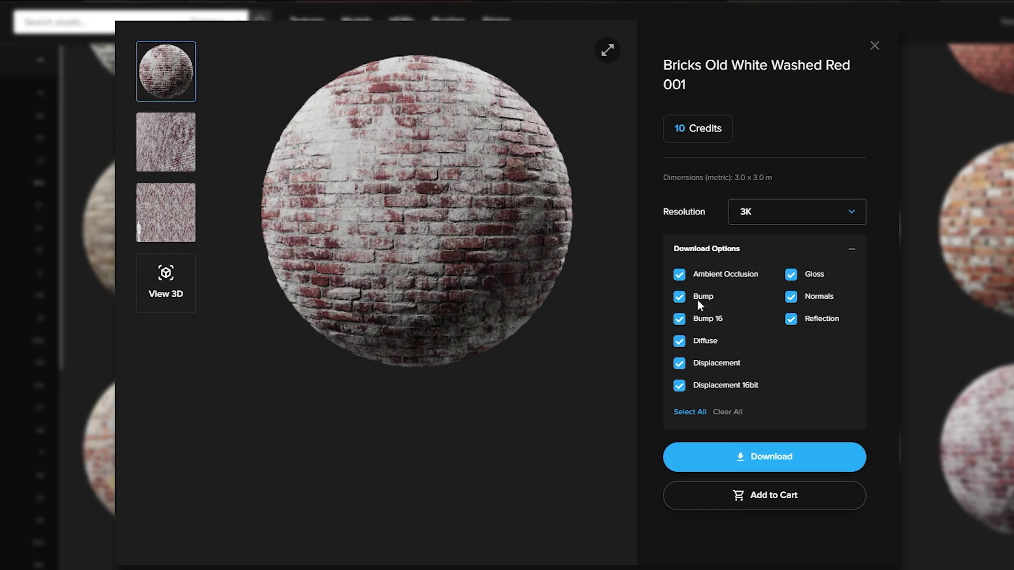
click(681, 384)
click(679, 365)
click(677, 384)
click(683, 361)
click(684, 317)
click(685, 295)
click(685, 294)
click(679, 317)
click(775, 463)
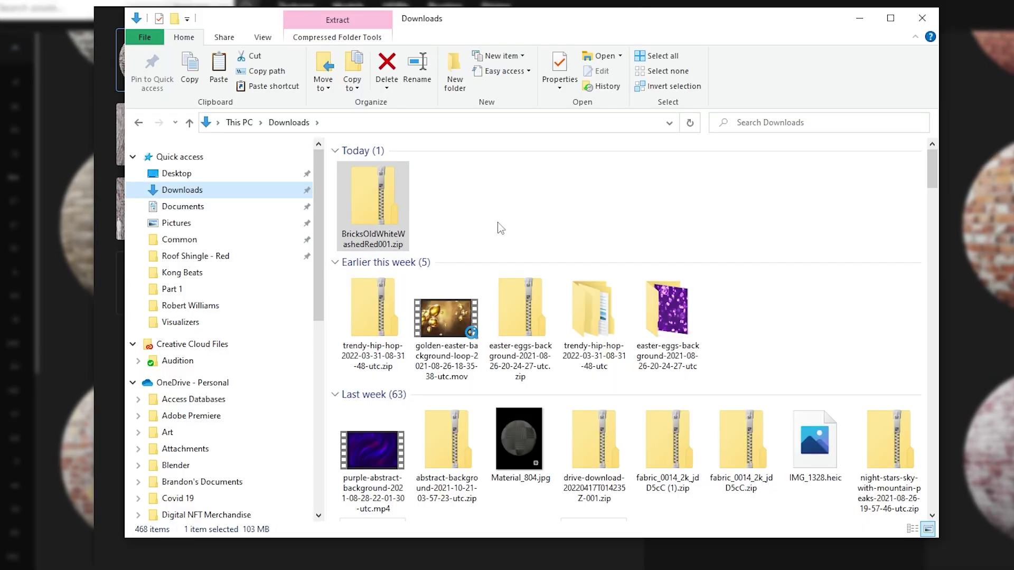
Extract BricksOldWhiteWashedRed001.zip in the Downloads folder
click(385, 216)
right_click(383, 211)
click(437, 270)
click(614, 411)
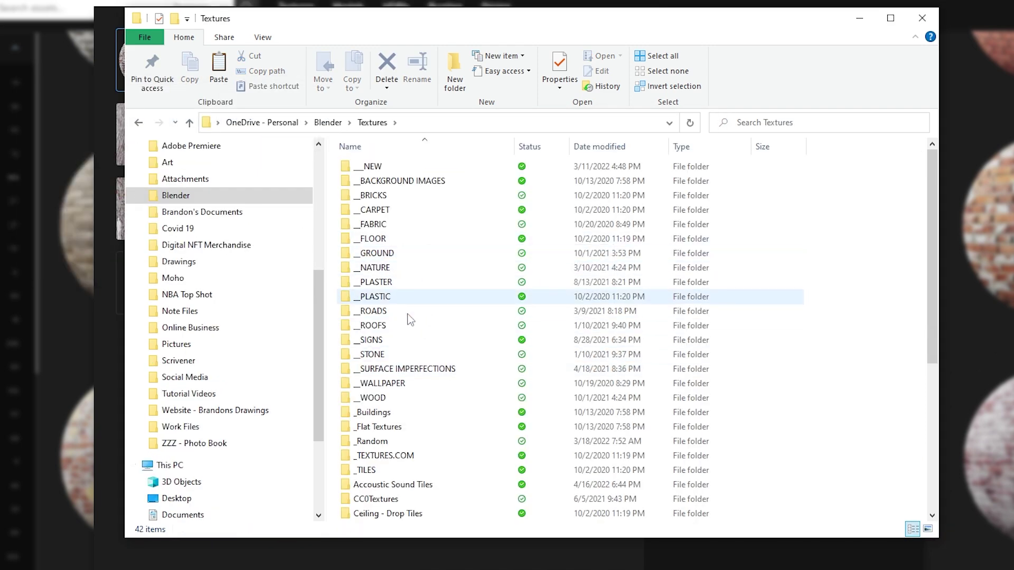
Paste the BricksOldWhiteWashedRed001 folder into the __STONE folder under Blender > Textures and open it
double_click(385, 355)
right_click(383, 339)
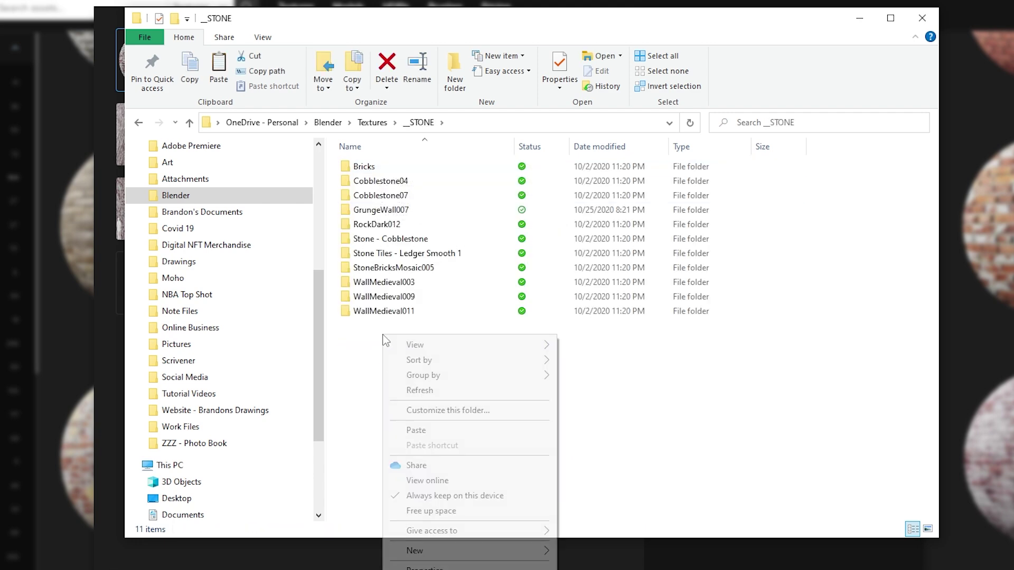
click(416, 429)
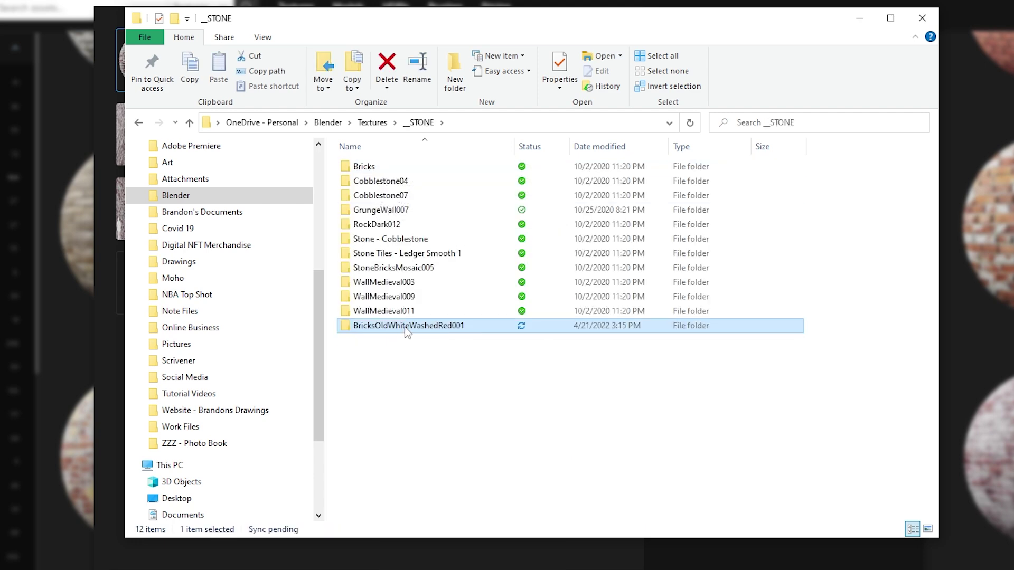
double_click(407, 327)
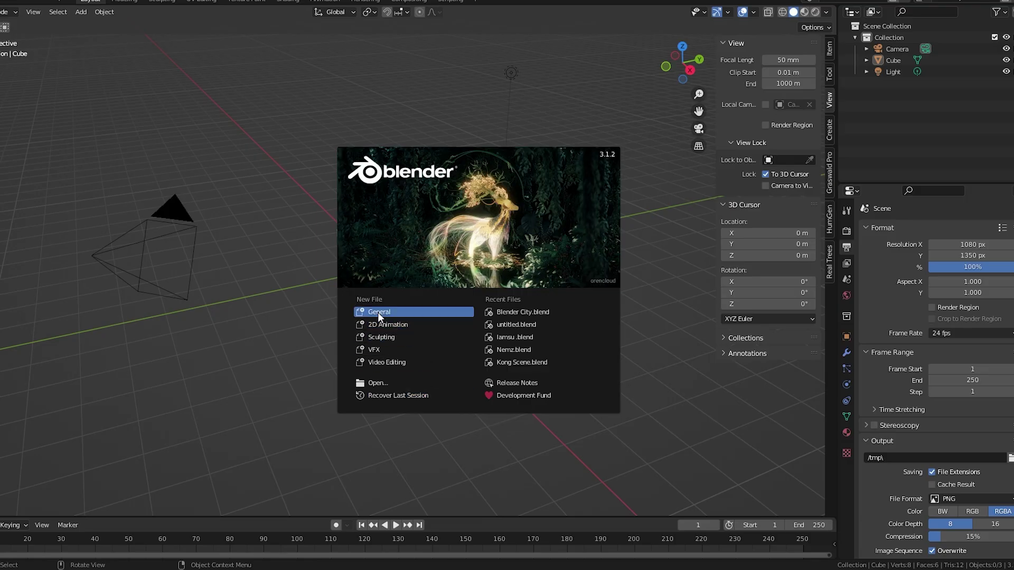
Start a new General file in Blender and replace the default cube with a plane
click(378, 312)
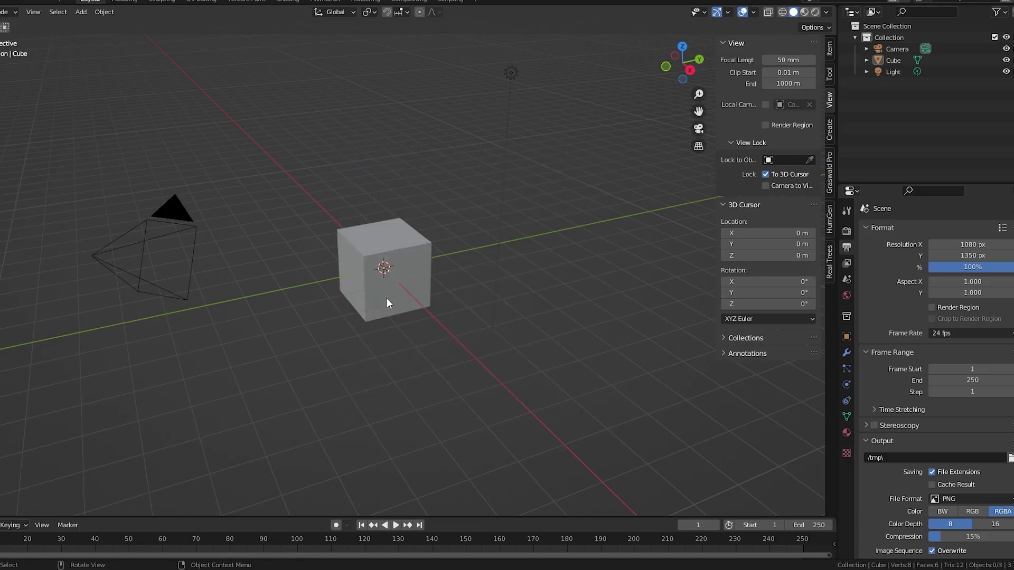
click(387, 297)
key(Delete)
key(shift+a)
mouse_move(385, 293)
click(430, 299)
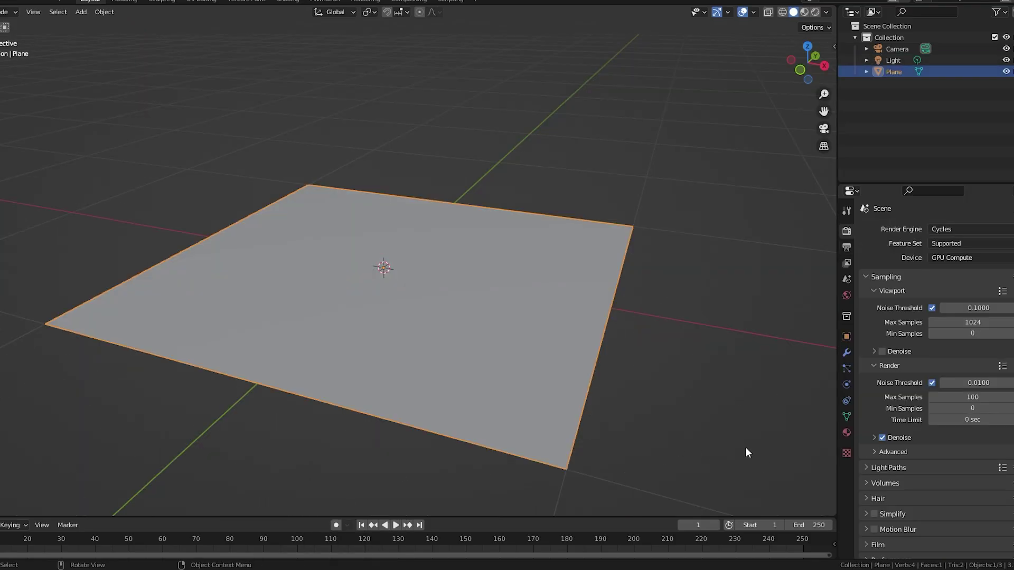
Create a new material on the plane and name it Poliigon
click(847, 433)
click(895, 279)
click(895, 278)
text(Poligon)
key(Return)
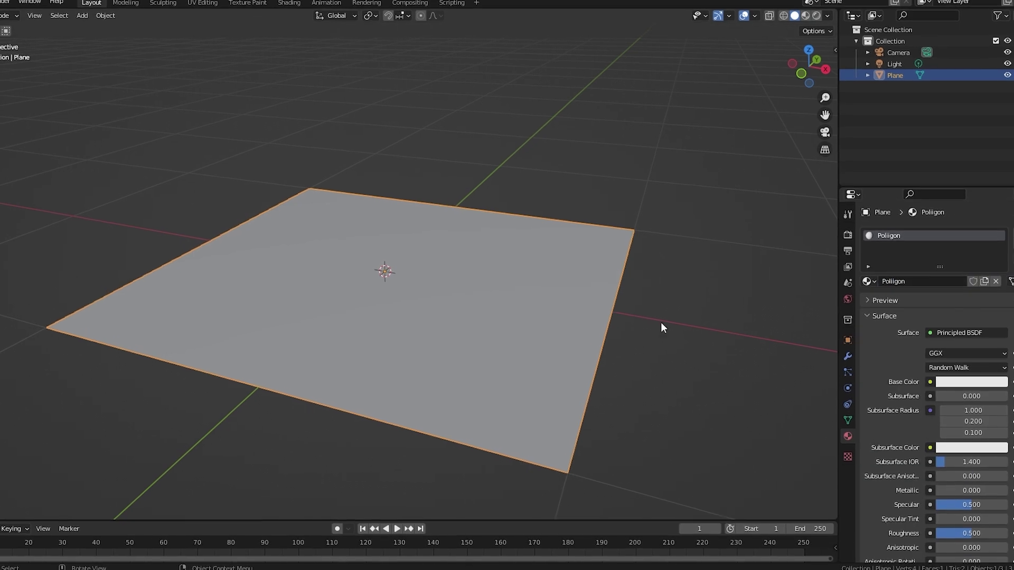
Switch to the Shading workspace and make room in the node editor ahead of the Principled BSDF
click(292, 7)
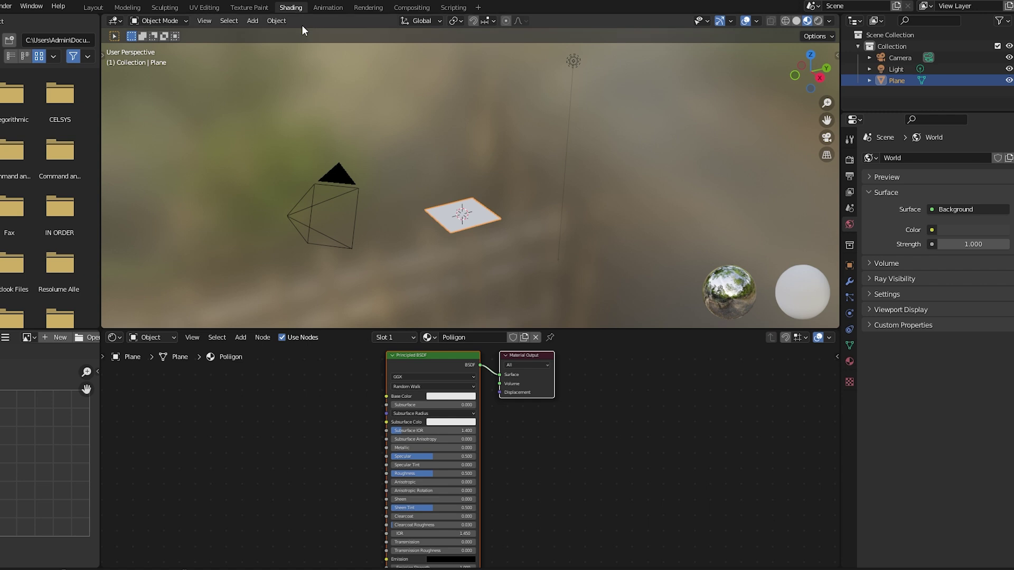
click(432, 355)
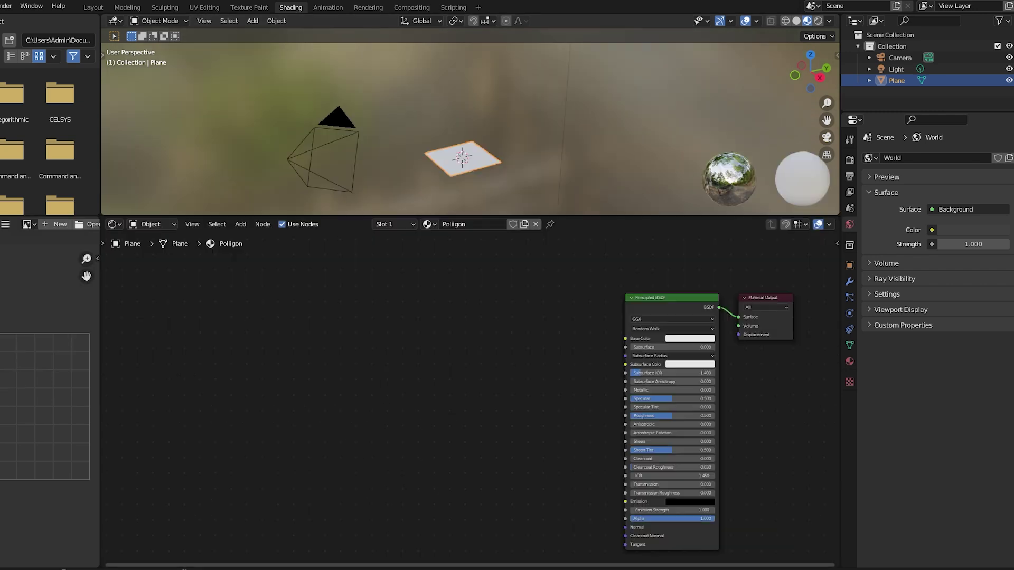
Check the texture map files in the BricksOldWhiteWashedRed001 folder, and return to the shader editor
mouse_move(283, 569)
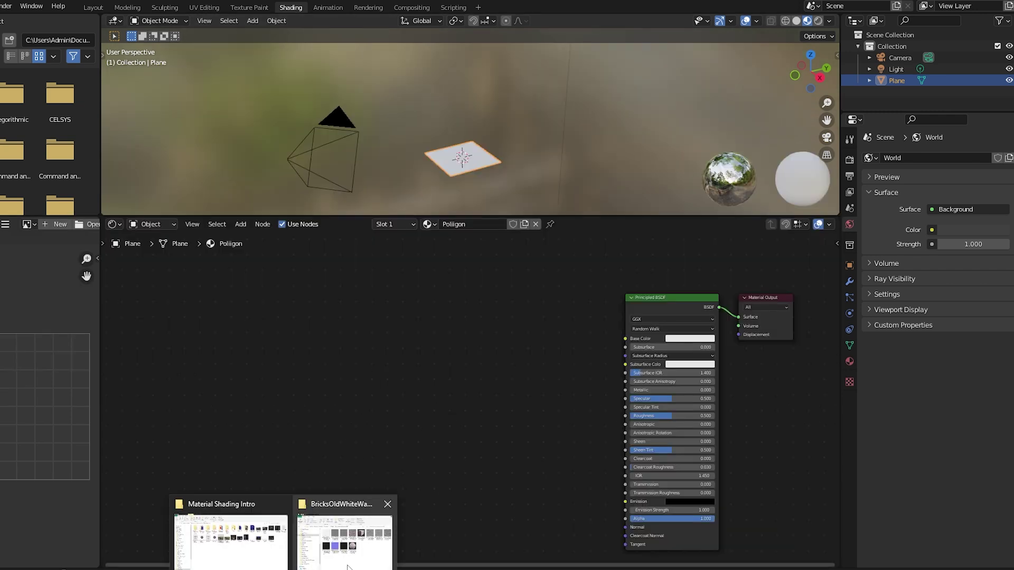
click(345, 541)
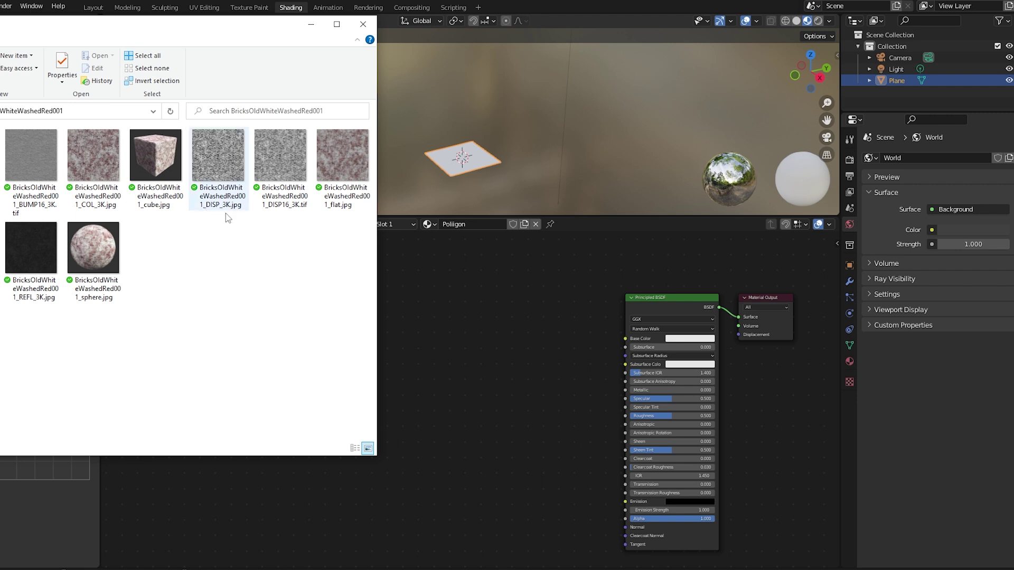
click(430, 324)
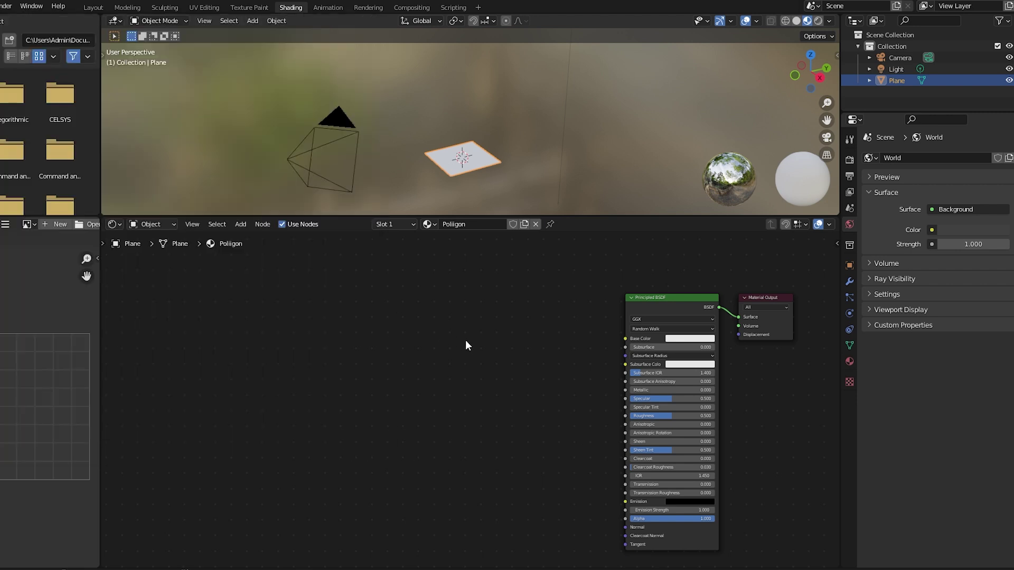
key(shift+a)
click(466, 341)
text(image)
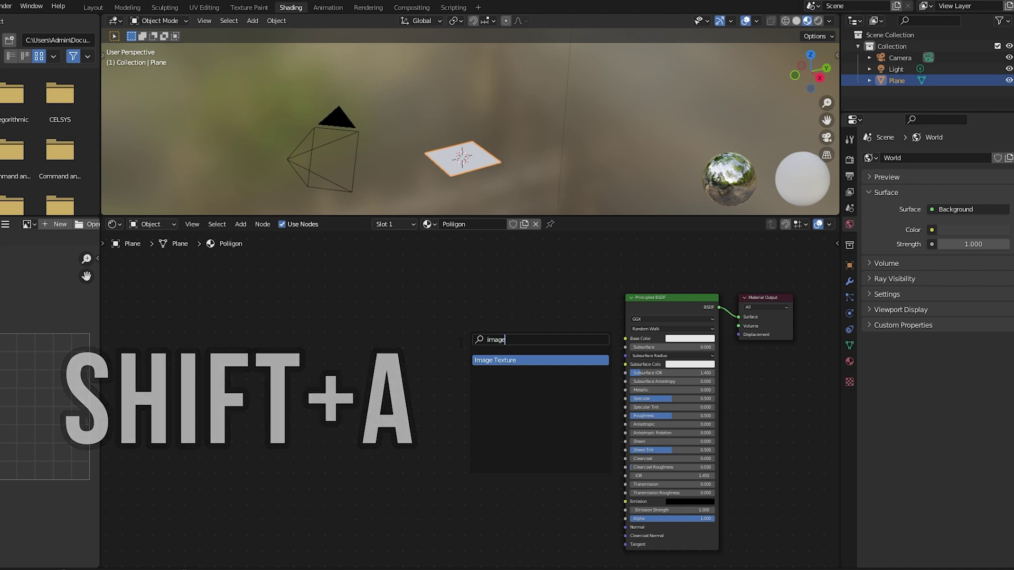
click(501, 360)
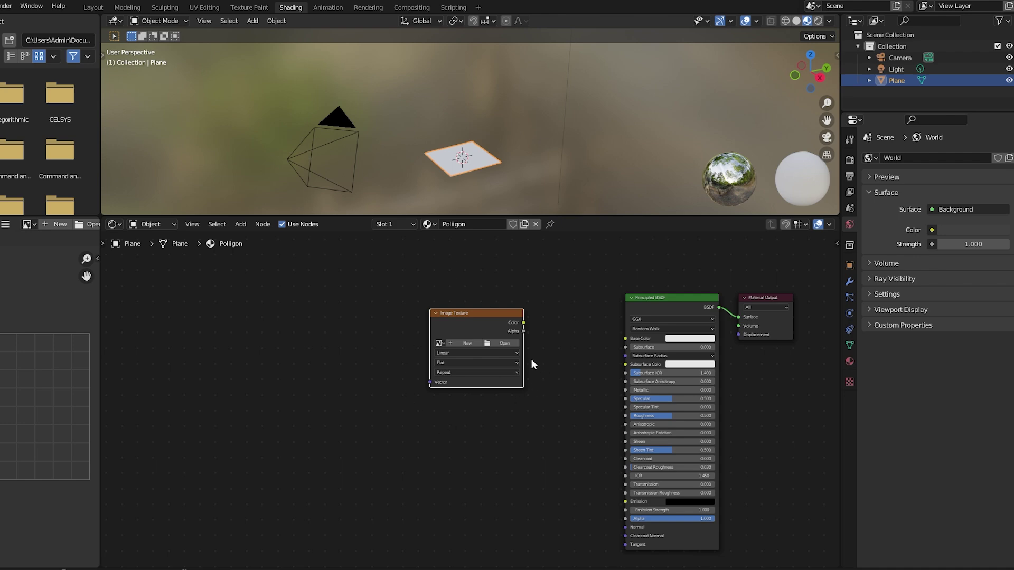
click(508, 343)
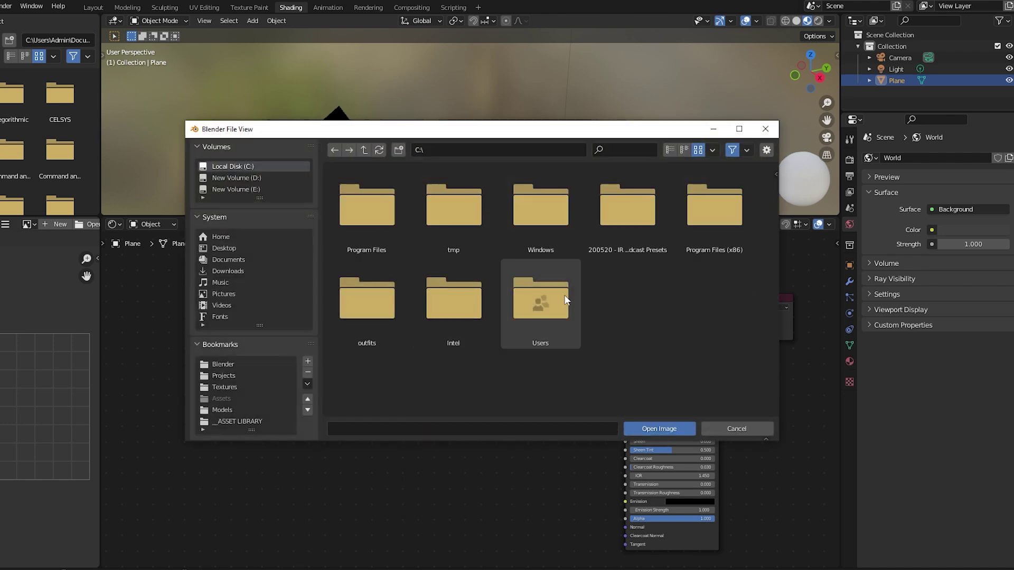
click(765, 128)
click(497, 312)
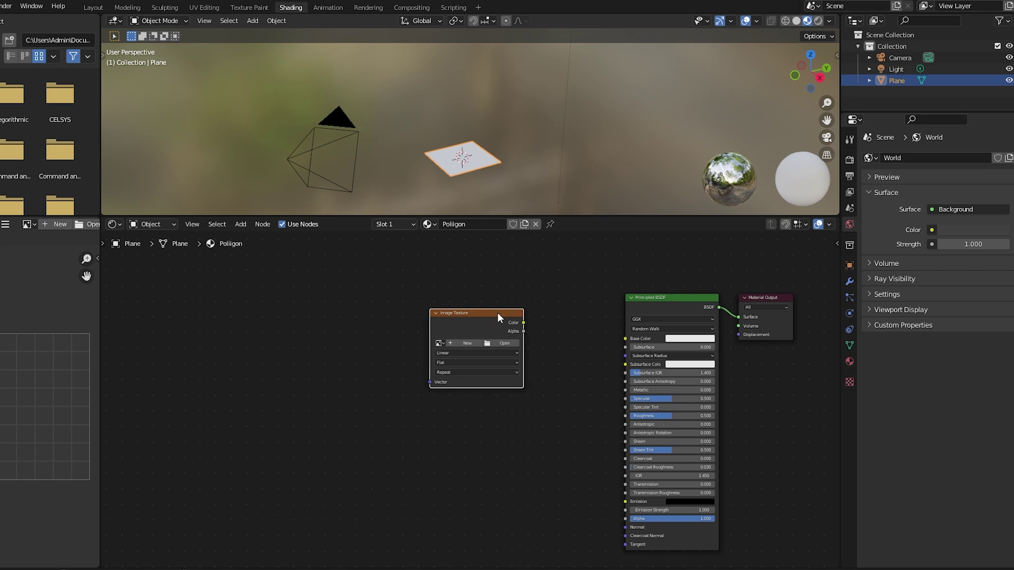
key(Delete)
Bring BricksOldWhiteWashedRed001_COL_3K.jpg from its folder into the shader editor as an image texture node, placed clear of the Principled BSDF
mouse_move(291, 564)
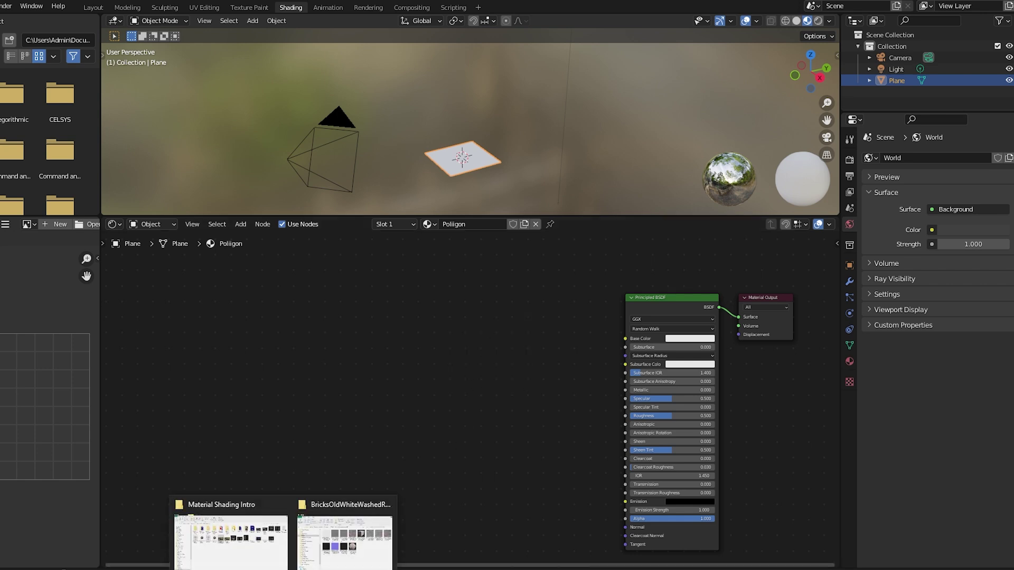
click(338, 541)
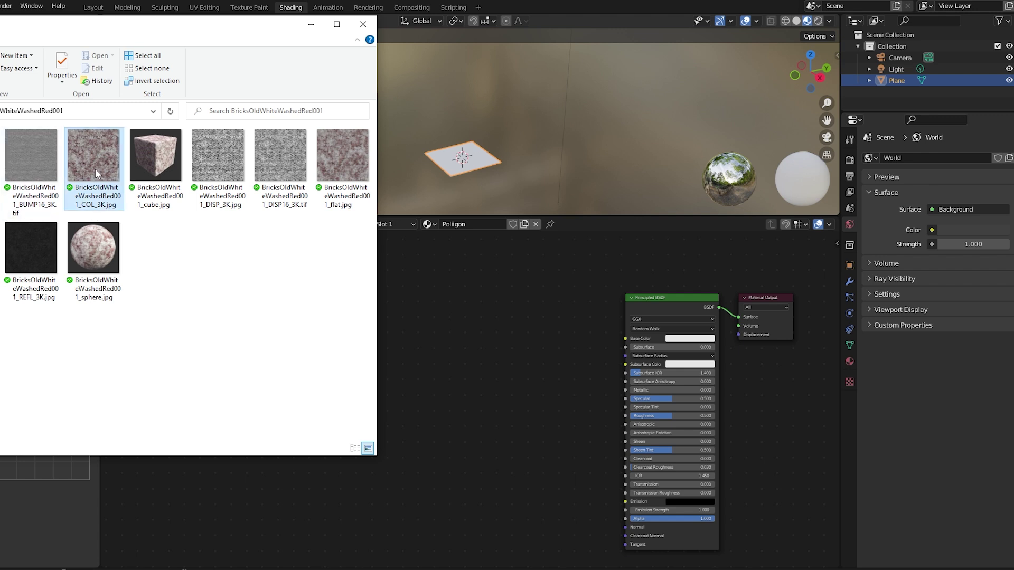
drag(95, 169, 481, 332)
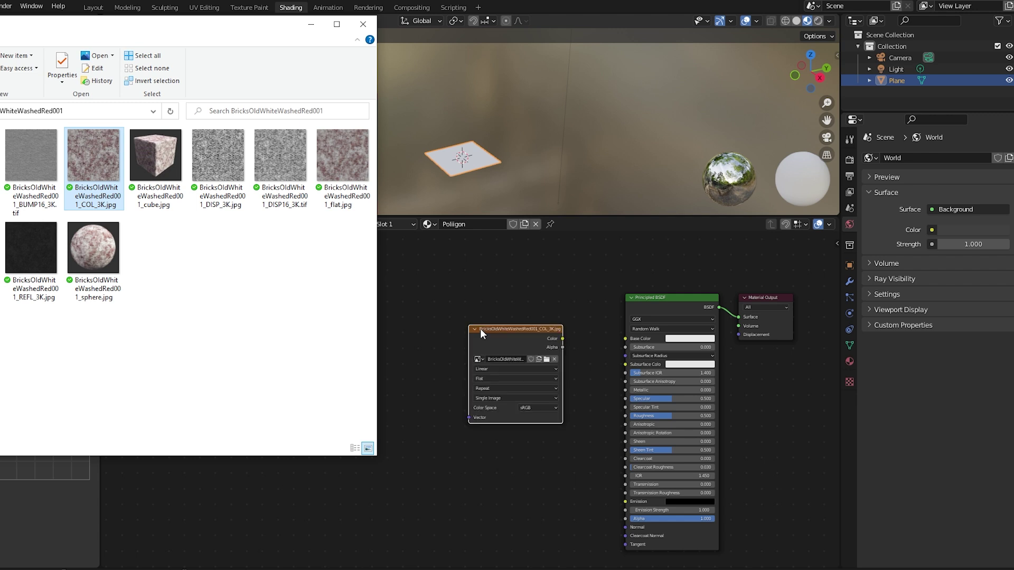
click(514, 331)
drag(514, 326, 452, 287)
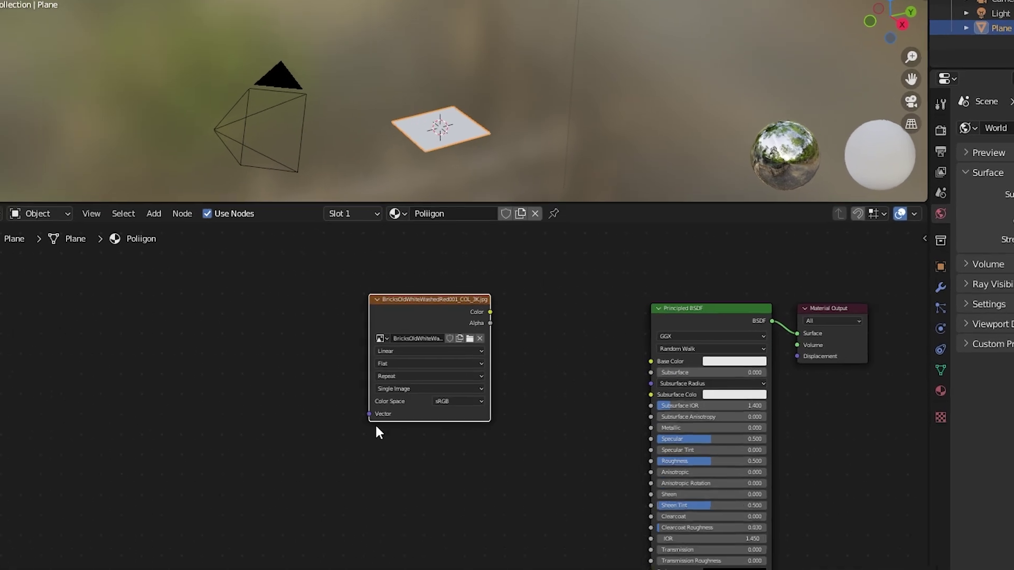
Link the brick COL texture's Color output to the Base Color input of the Principled BSDF
drag(481, 321, 674, 377)
scroll(464, 96, up, 5)
shift+middle_drag(465, 97, 558, 0)
scroll(594, 1, up, 6)
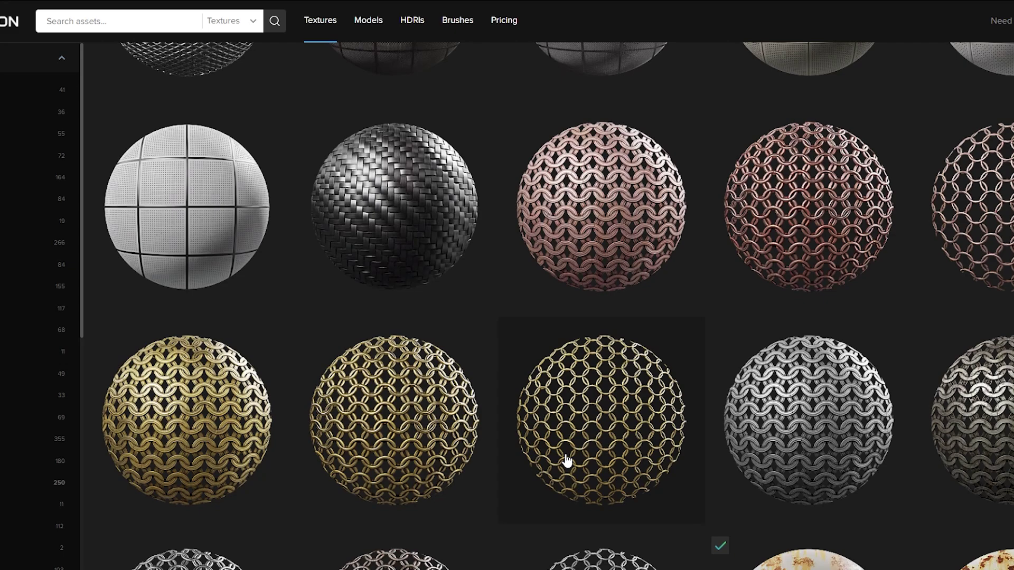
Compare the download options of the Metal Aluminum Cast Dirty 001 and Concrete Blocks Black Split Face 001 textures, including the metal's Specular and Metalness workflows
scroll(571, 430, down, 10)
scroll(625, 442, up, 3)
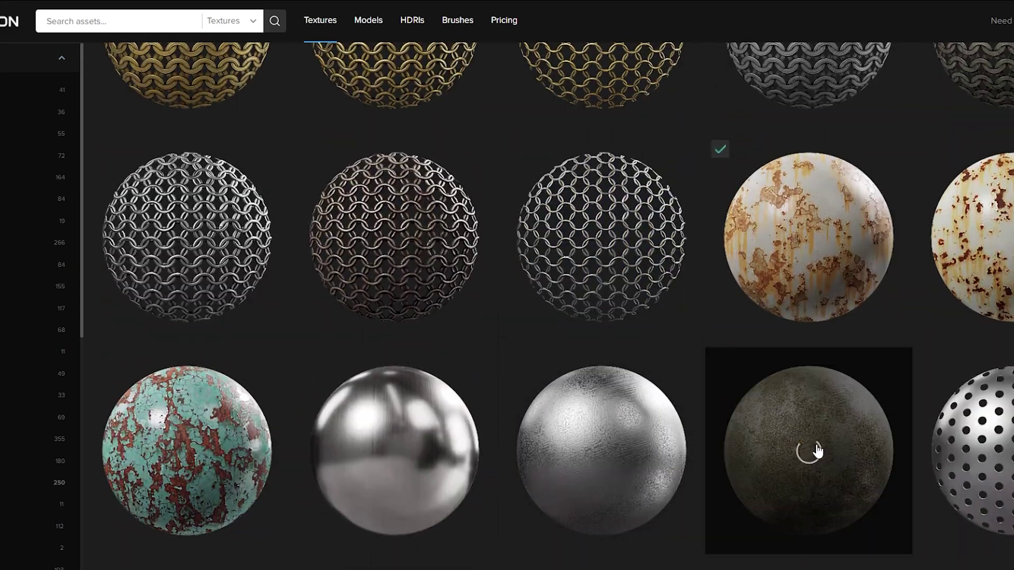
click(814, 453)
click(809, 224)
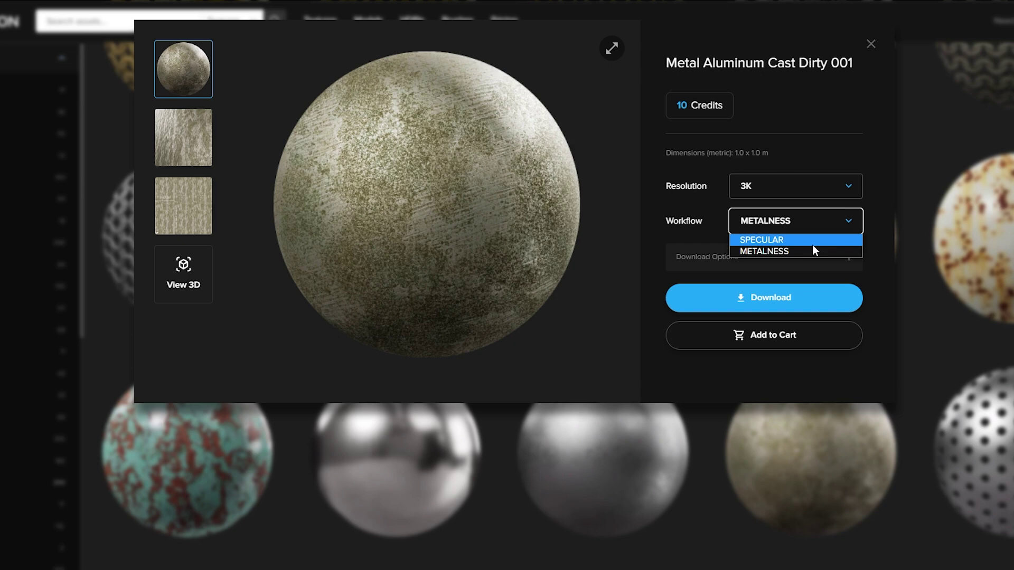
click(812, 244)
click(823, 223)
click(806, 250)
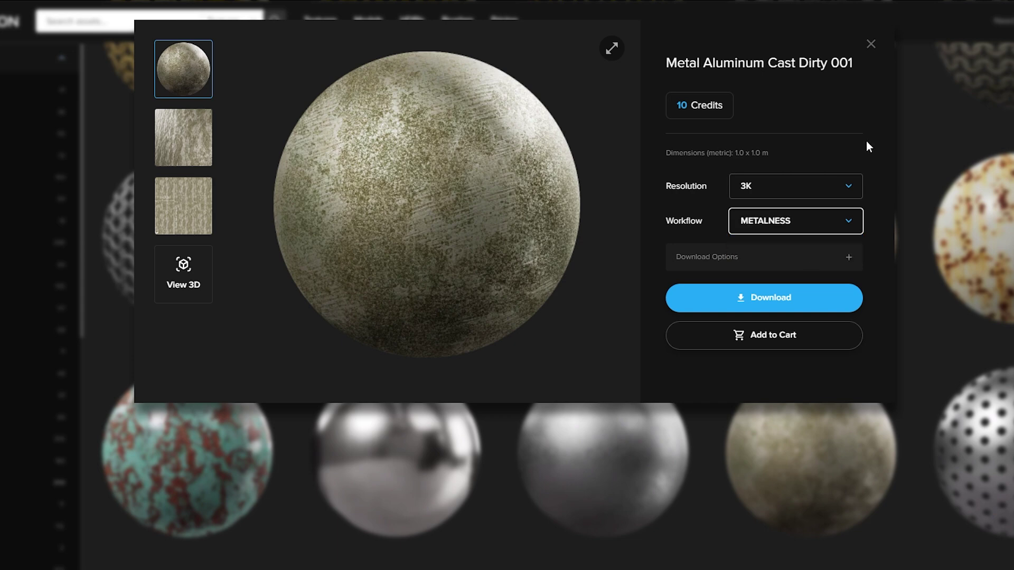
click(869, 53)
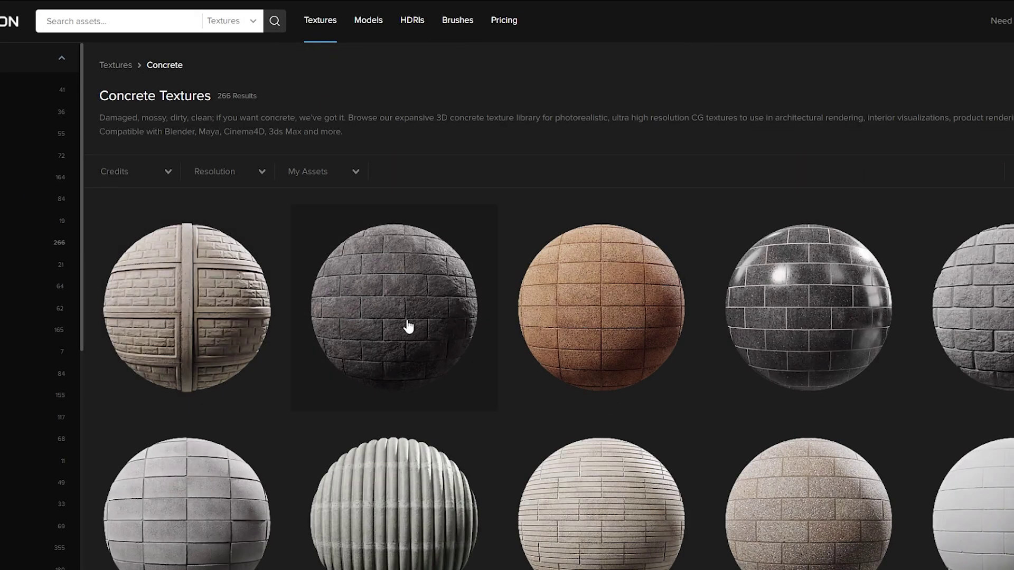
click(407, 328)
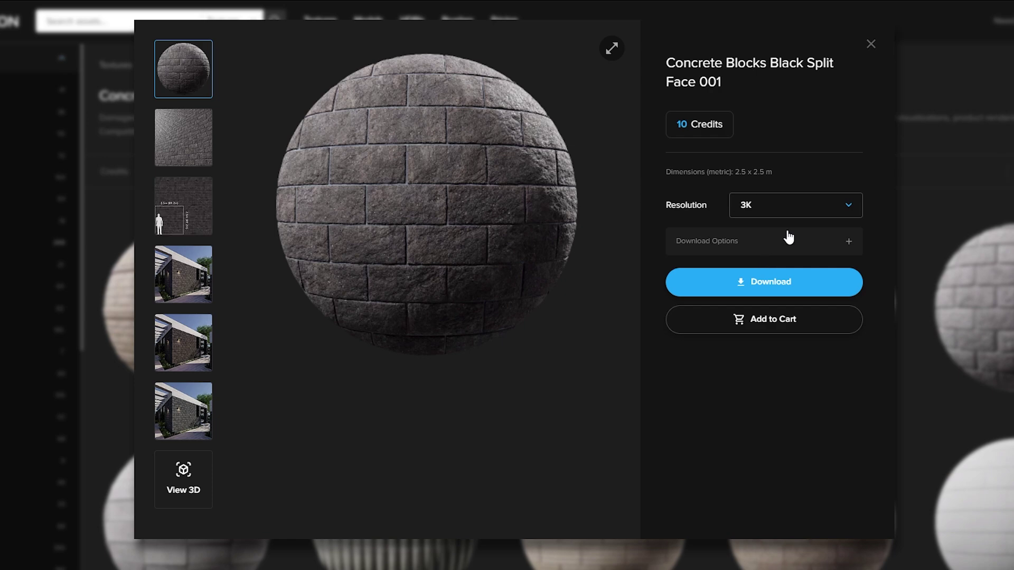
click(872, 52)
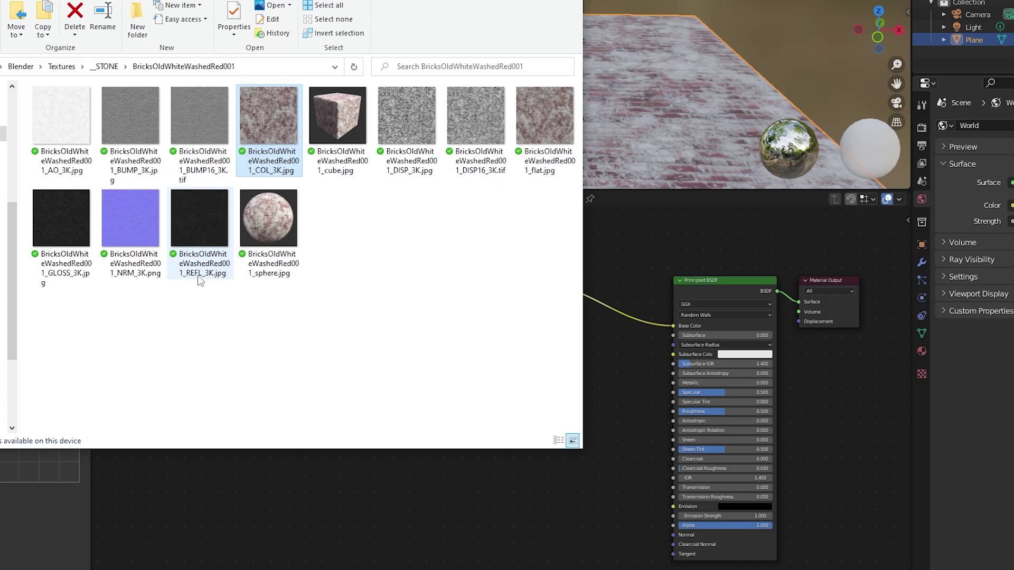
Bring BricksOldWhiteWashedRed001_REFL_3K.jpg into the shader editor below the COL texture and link its Color output to the Principled BSDF's Specular input
drag(207, 226, 583, 501)
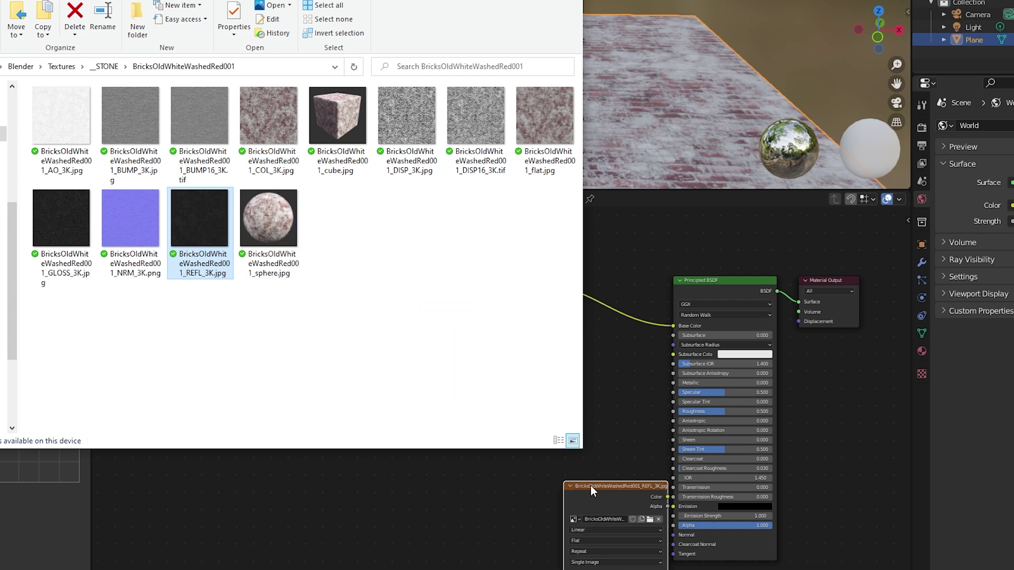
click(471, 397)
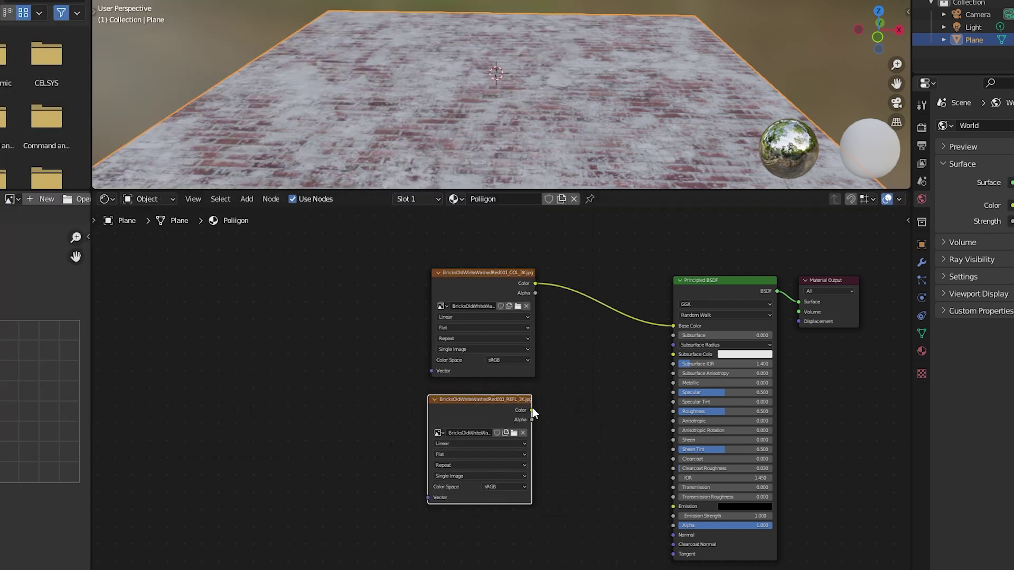
drag(532, 409, 674, 392)
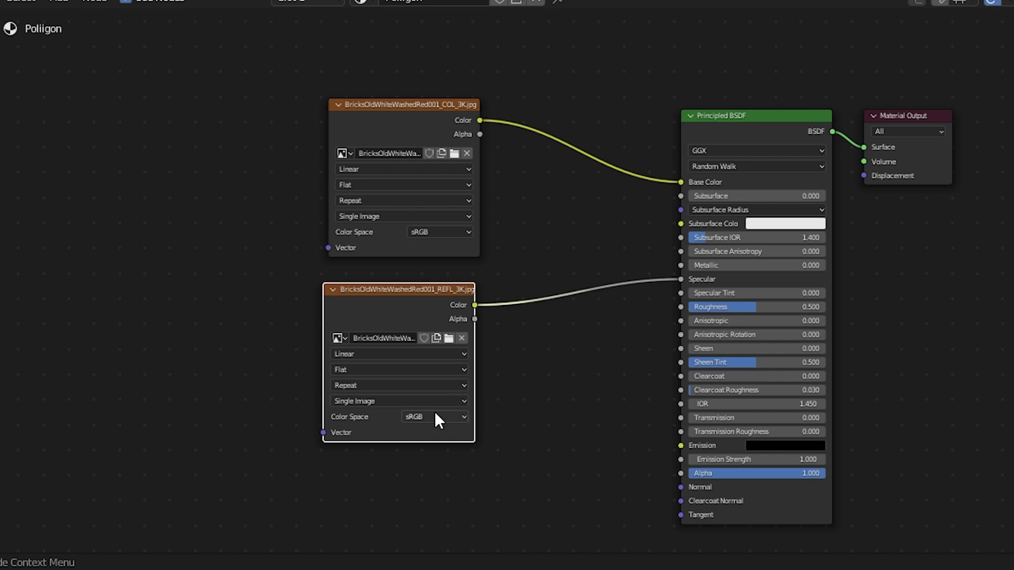
Set the REFL texture's color space to Non-Color
click(435, 414)
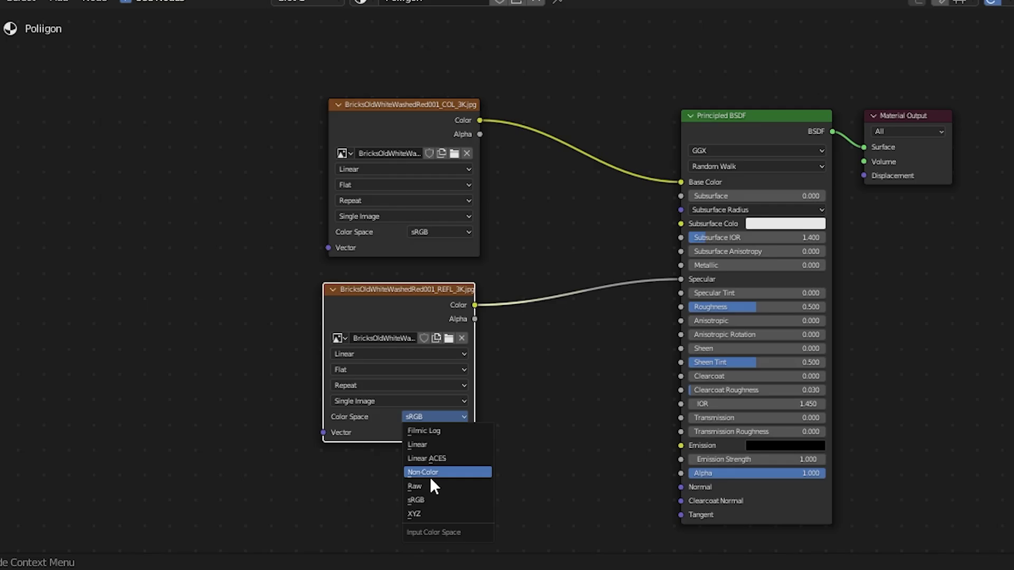
click(405, 406)
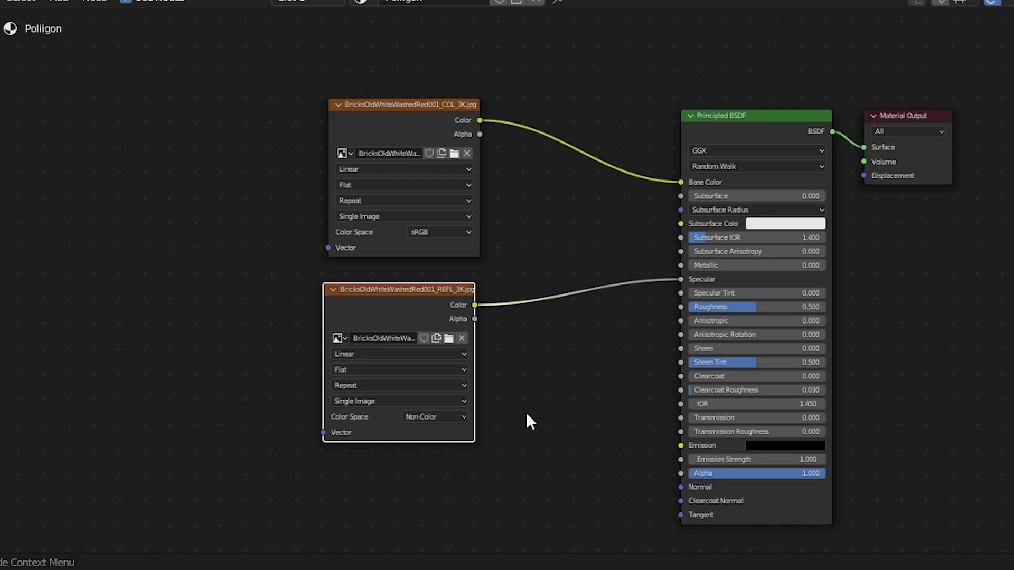
scroll(728, 15, up, 2)
middle_drag(622, 288, 535, 239)
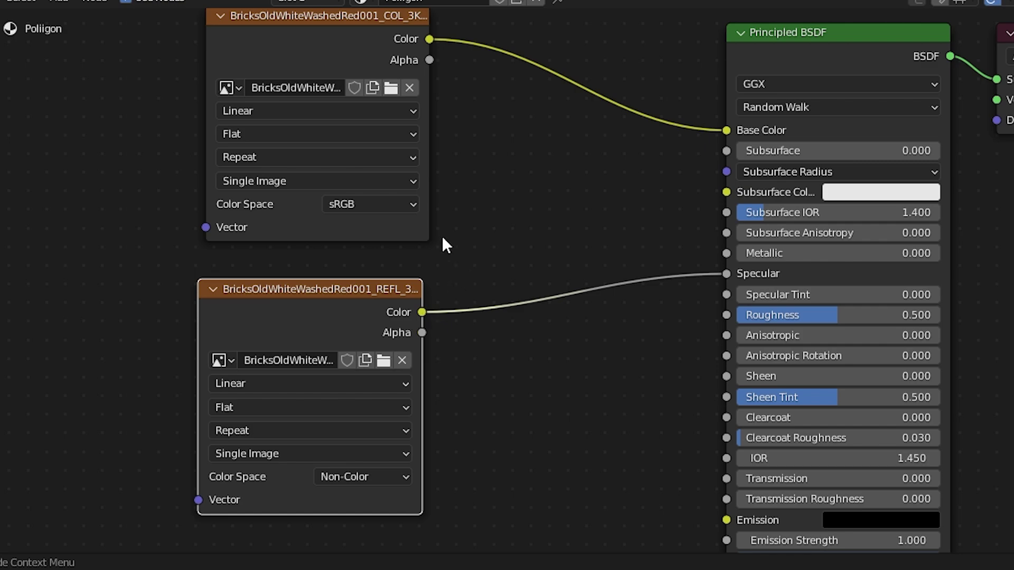
scroll(457, 214, down, 2)
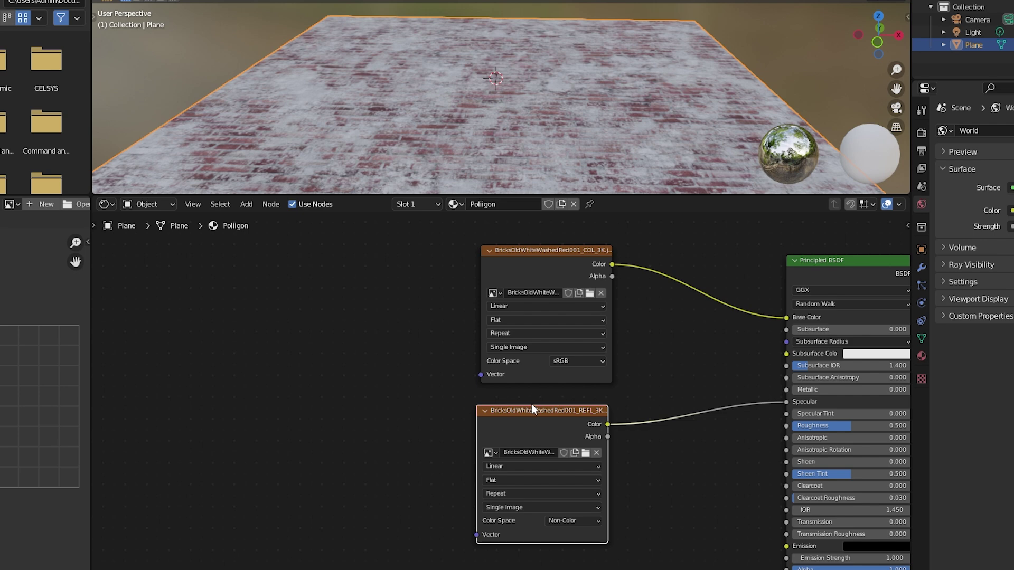
Add Mapping and Texture Coordinate nodes ahead of the COL texture, using the UV output as the coordinates
click(540, 249)
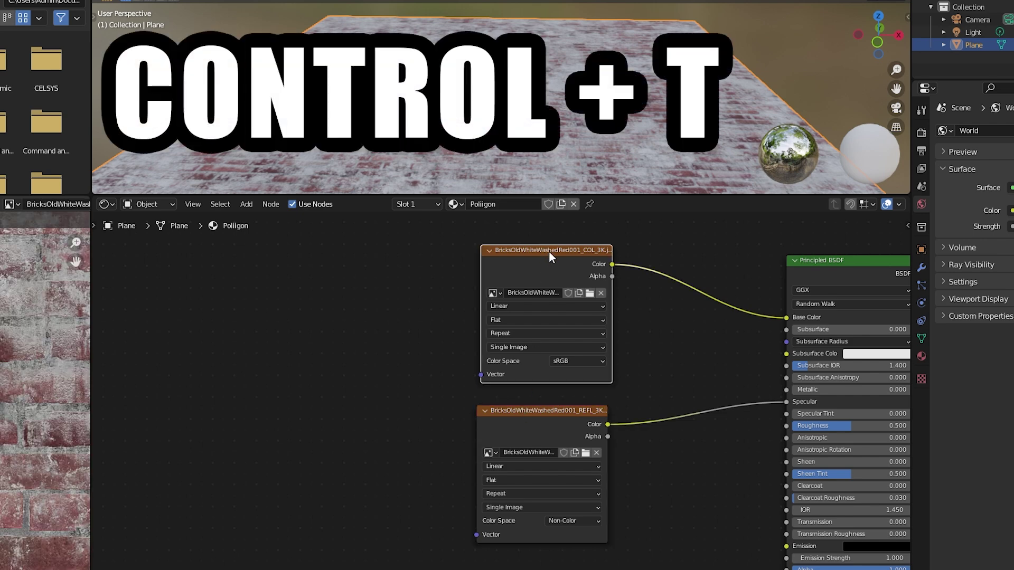
key(ctrl+t)
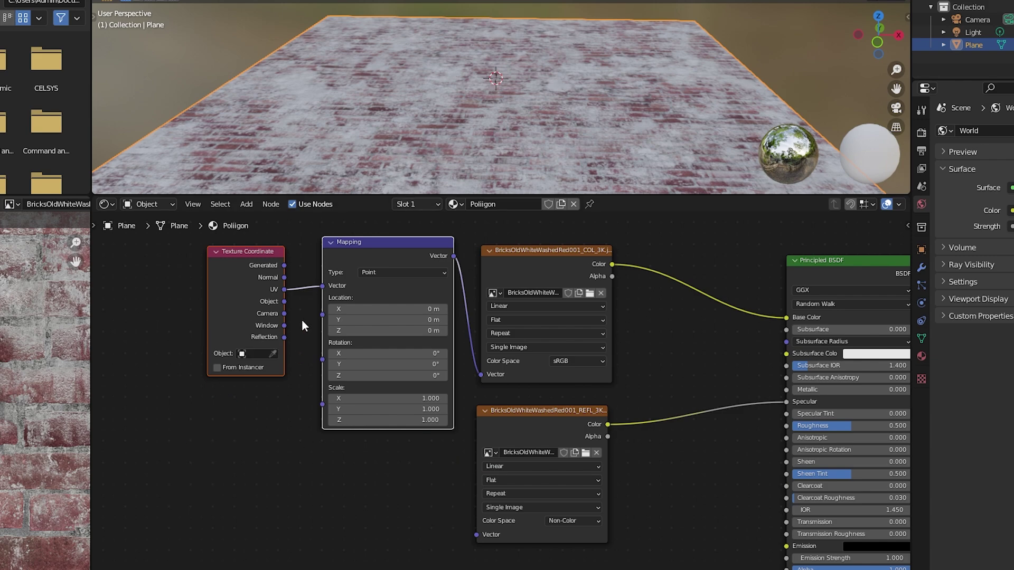
scroll(252, 280, up, 3)
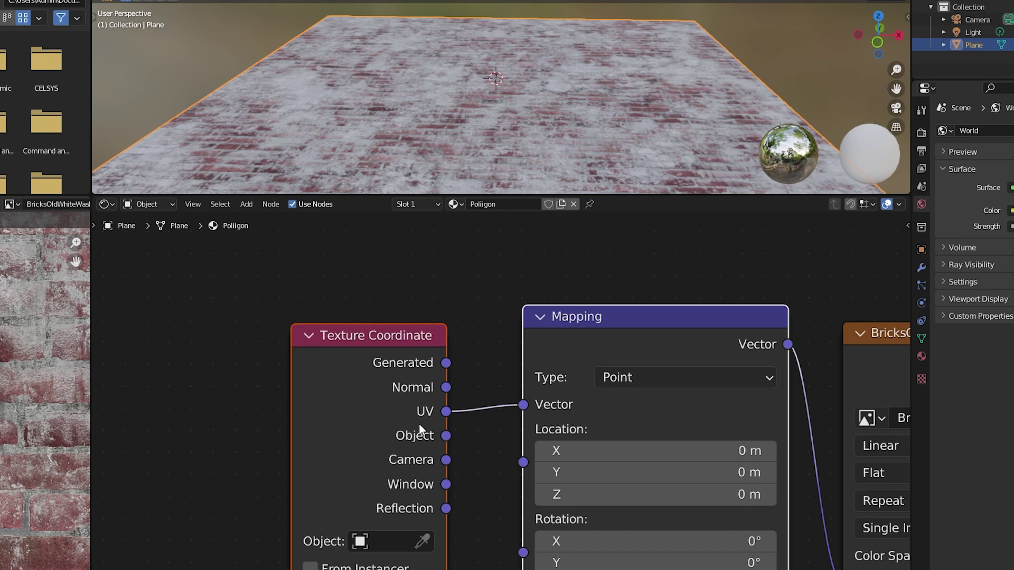
scroll(486, 445, down, 3)
middle_drag(486, 441, 301, 342)
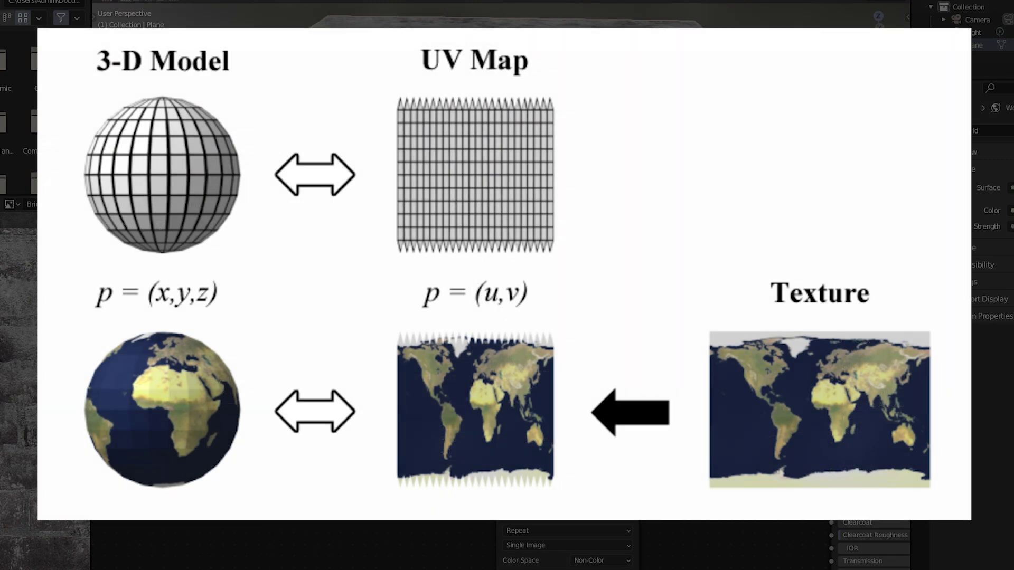
Enlarge the 3D viewport and unwrap the plane in Edit Mode with Smart UV Project, keeping the 66° angle limit and zero island margin
drag(316, 196, 317, 379)
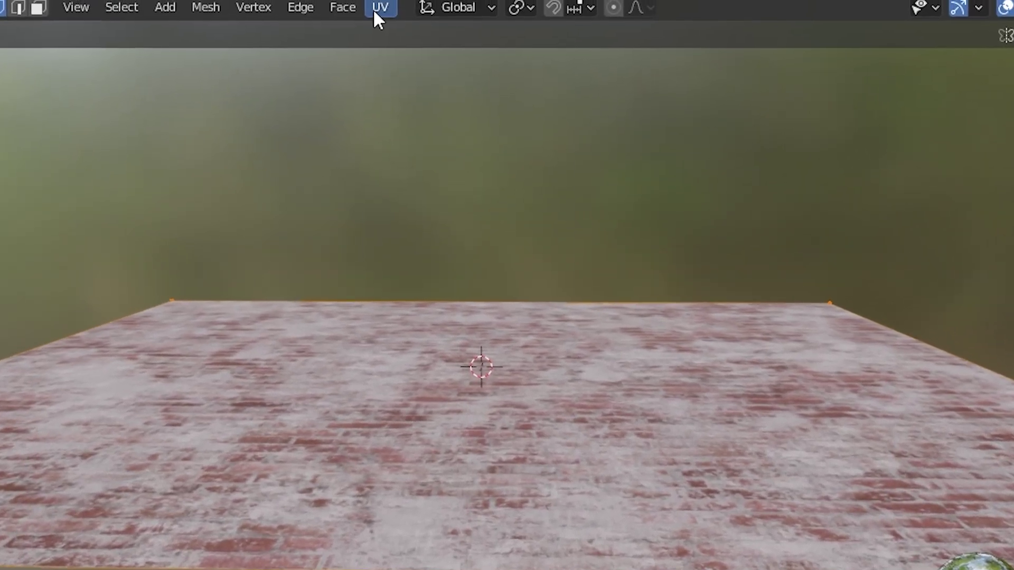
click(376, 10)
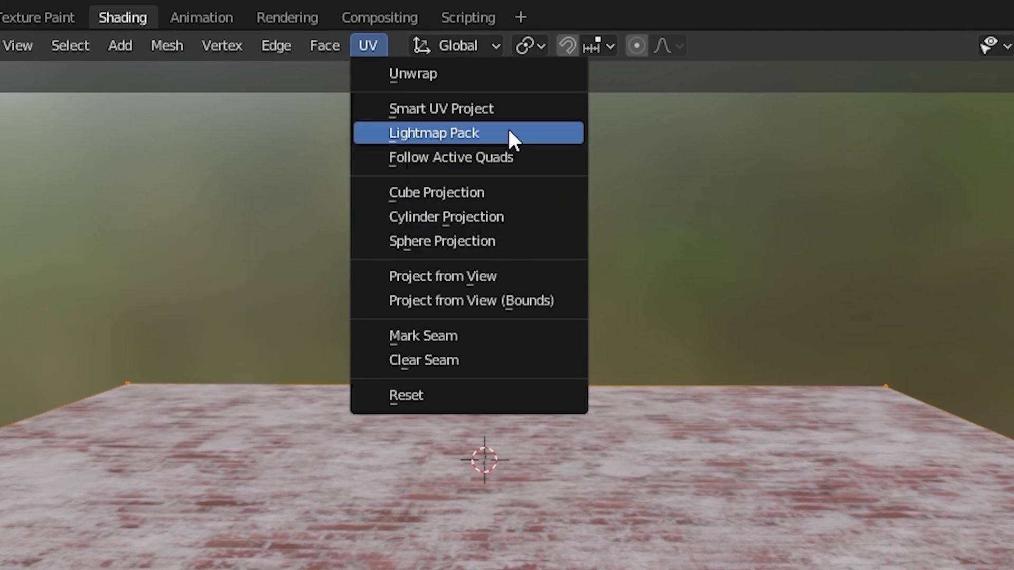
click(527, 106)
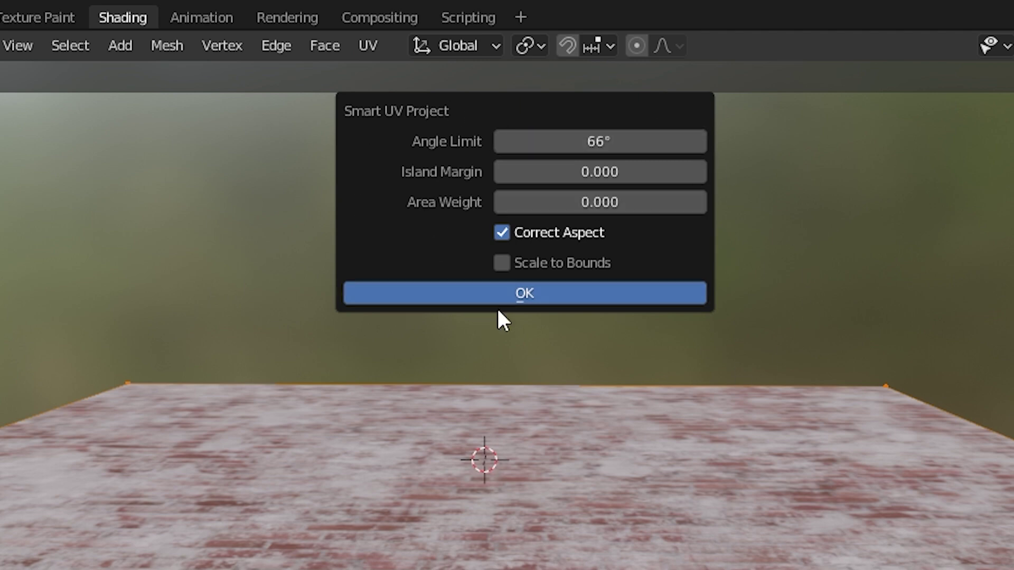
click(550, 299)
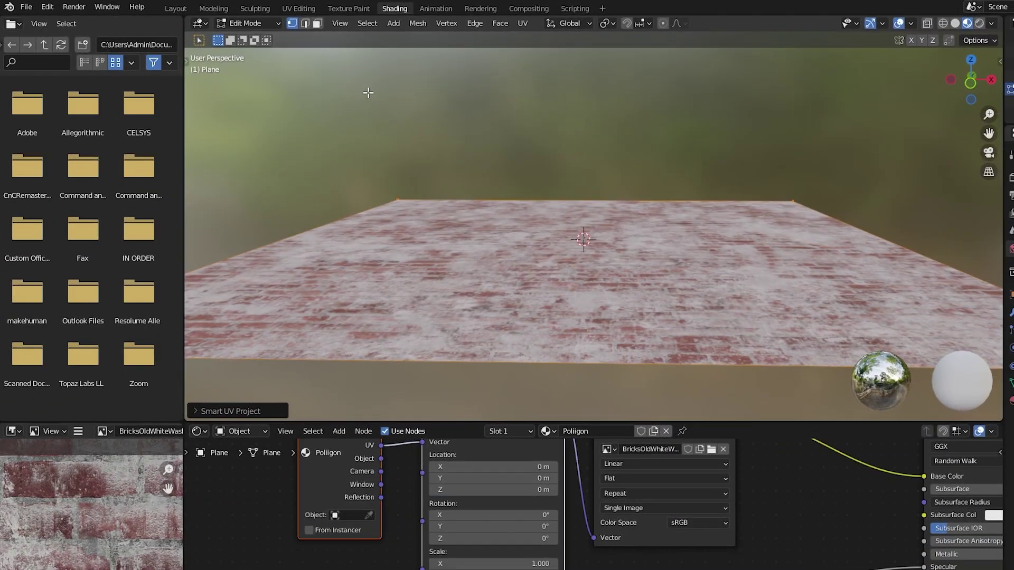
Inspect the plane's complete UV layout over the brick COL texture in the UV Editing workspace
click(299, 8)
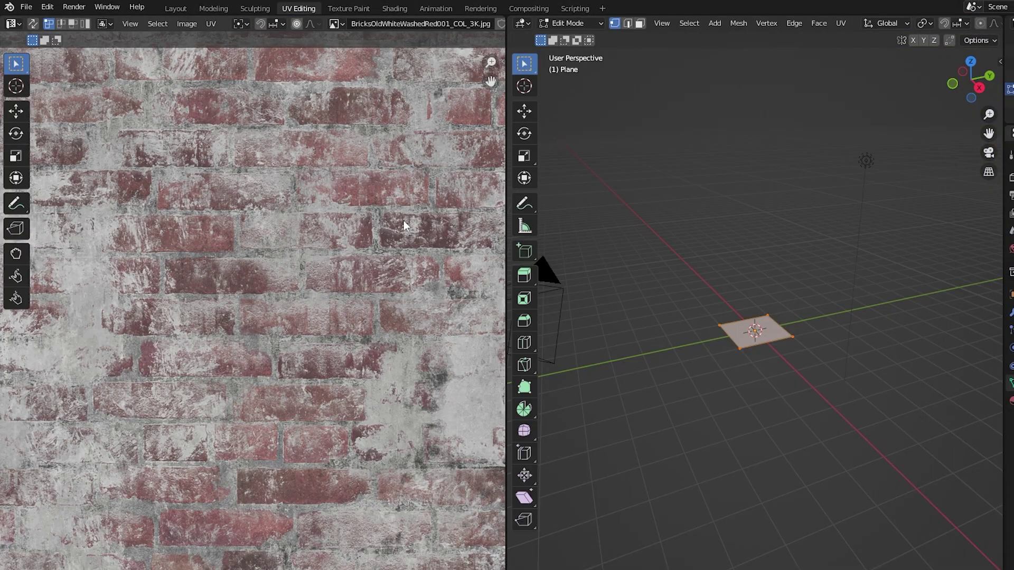
scroll(369, 264, down, 5)
key(a)
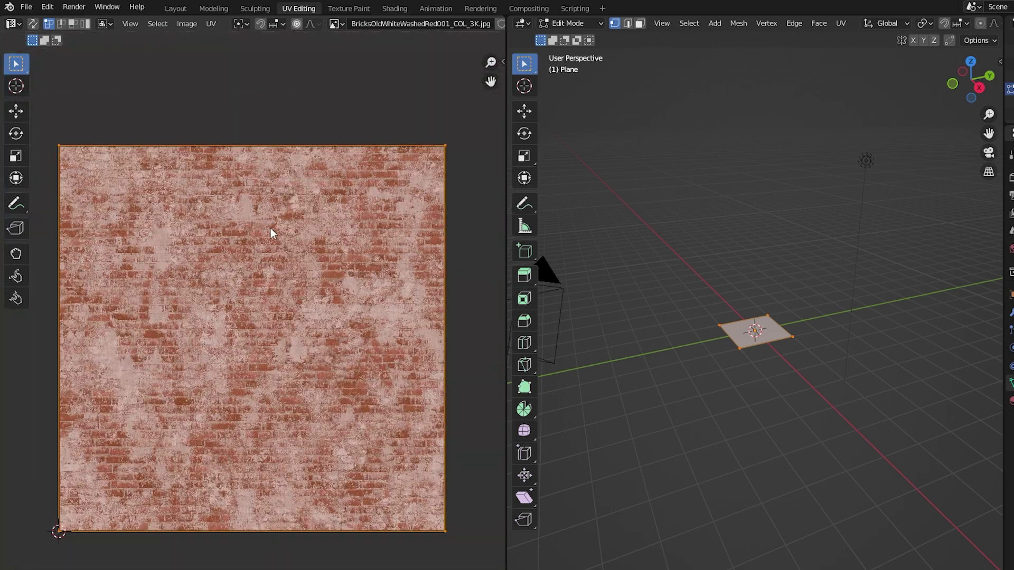
Try moving the plane's whole UV layout across the brick texture, and undo the move
key(alt+a)
key(a)
key(g)
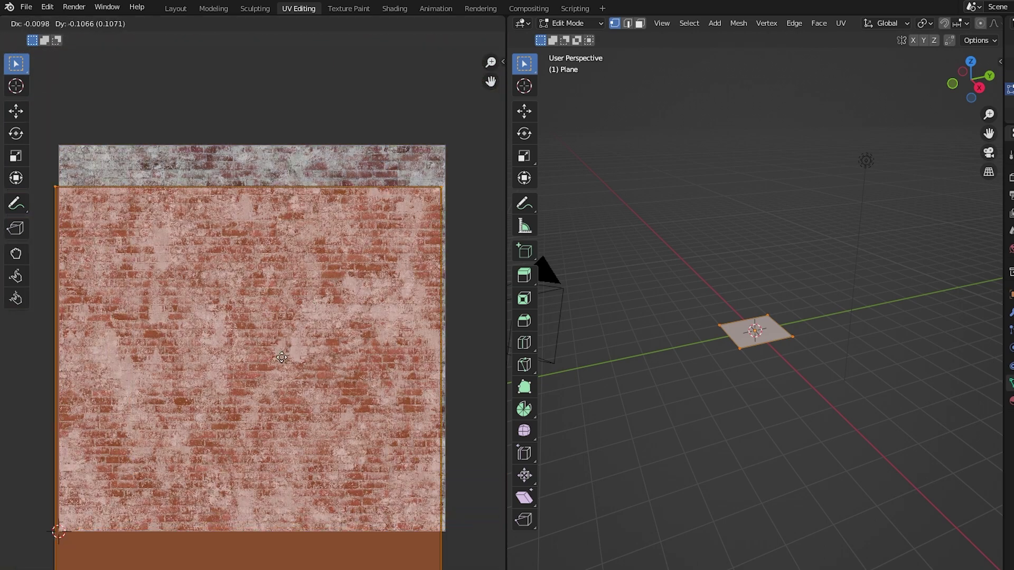
click(276, 298)
key(ctrl+z)
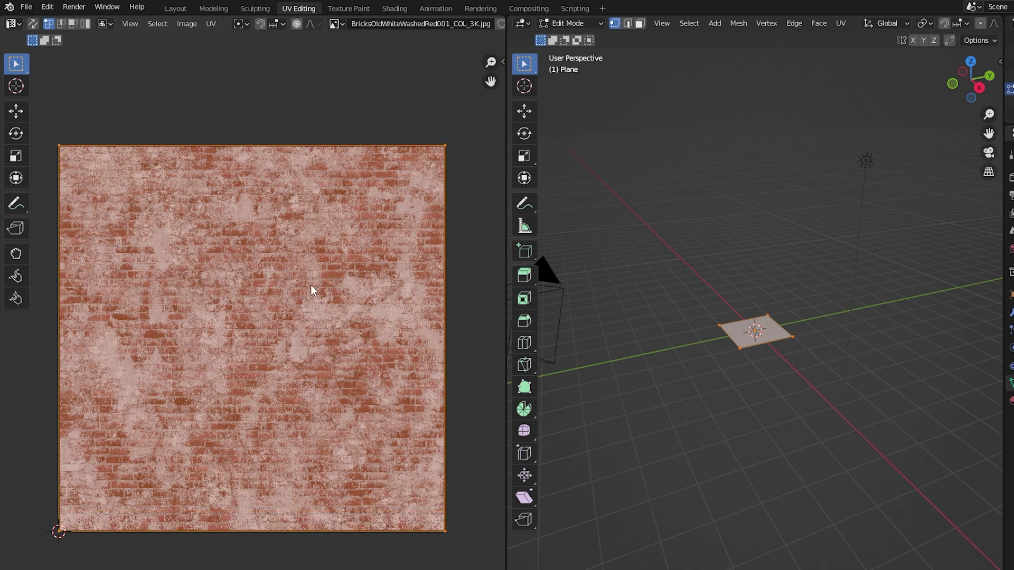
Back in the Shading workspace, line up the COL and REFL texture nodes and link the Mapping node's Vector output to the REFL texture's Vector input
click(394, 8)
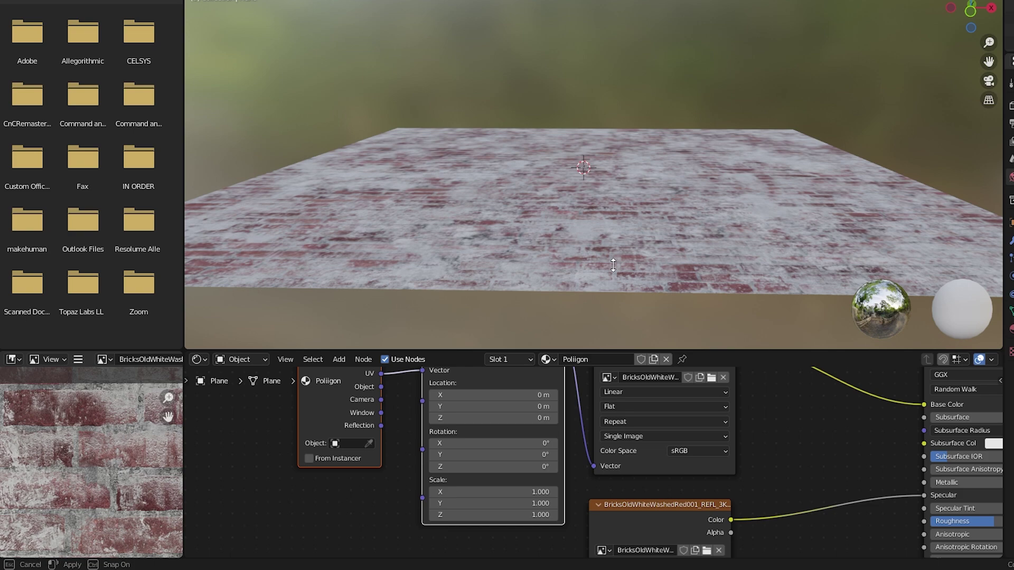
drag(613, 265, 581, 159)
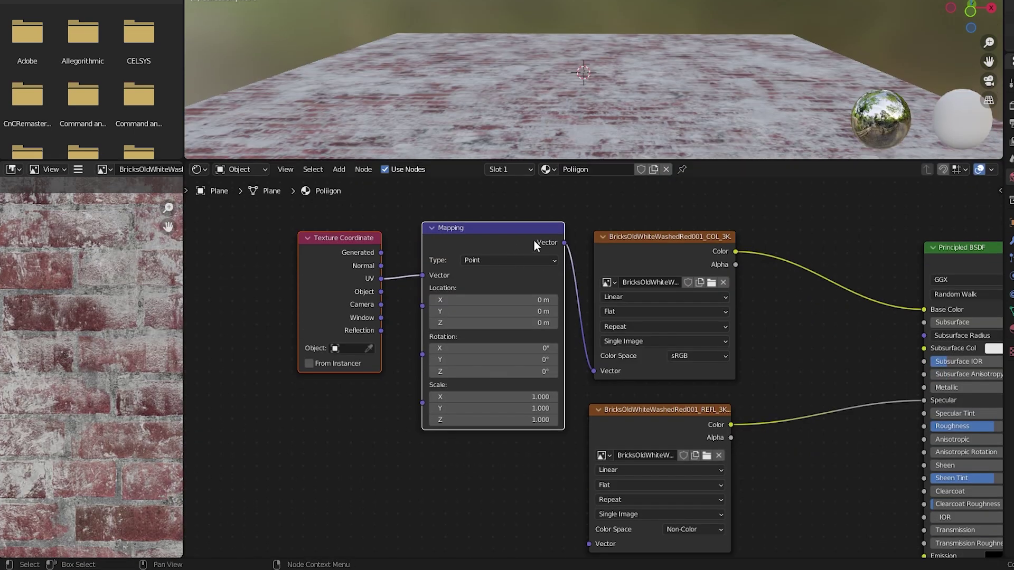
drag(616, 242, 656, 222)
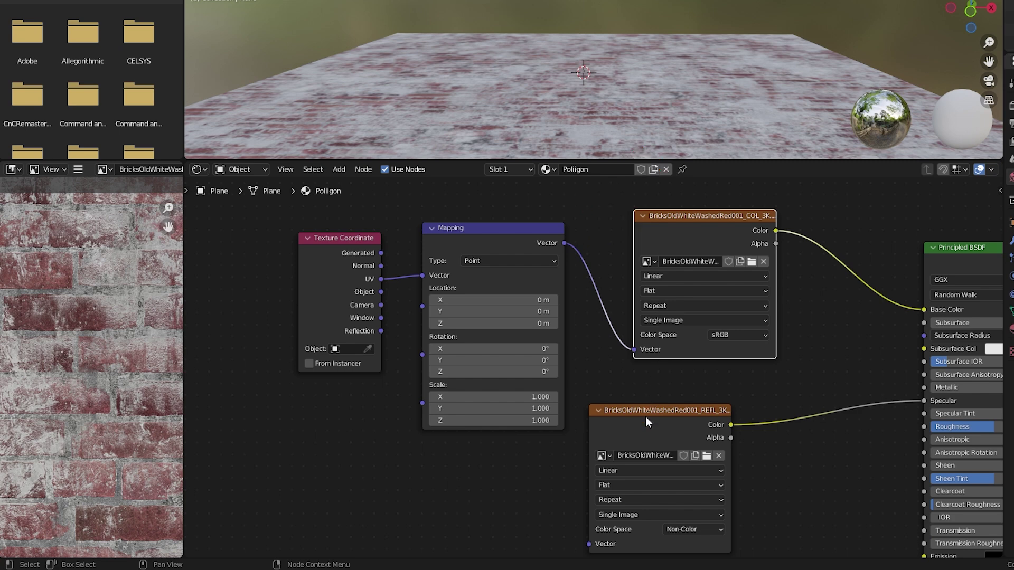
drag(646, 416, 691, 400)
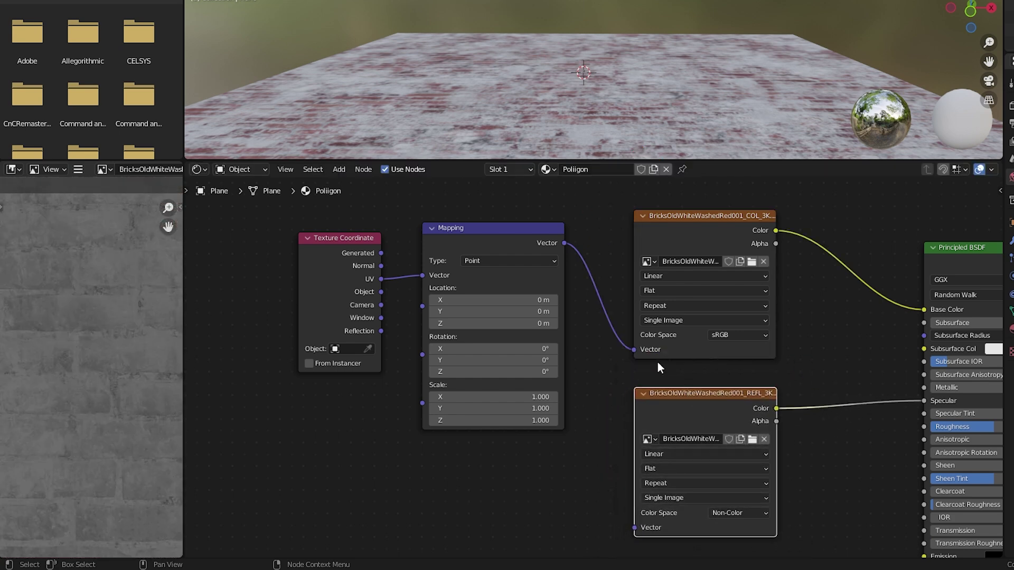
drag(564, 243, 635, 528)
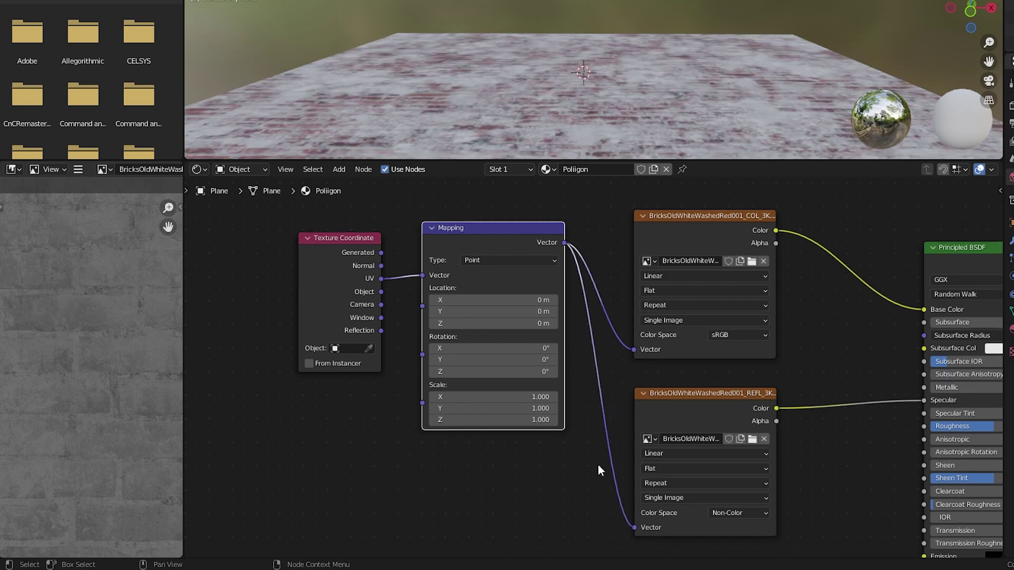
Bring BricksOldWhiteWashedRed001_GLOSS_3K.jpg from its folder into the shader editor and place its node below the REFL texture
key(alt+Tab)
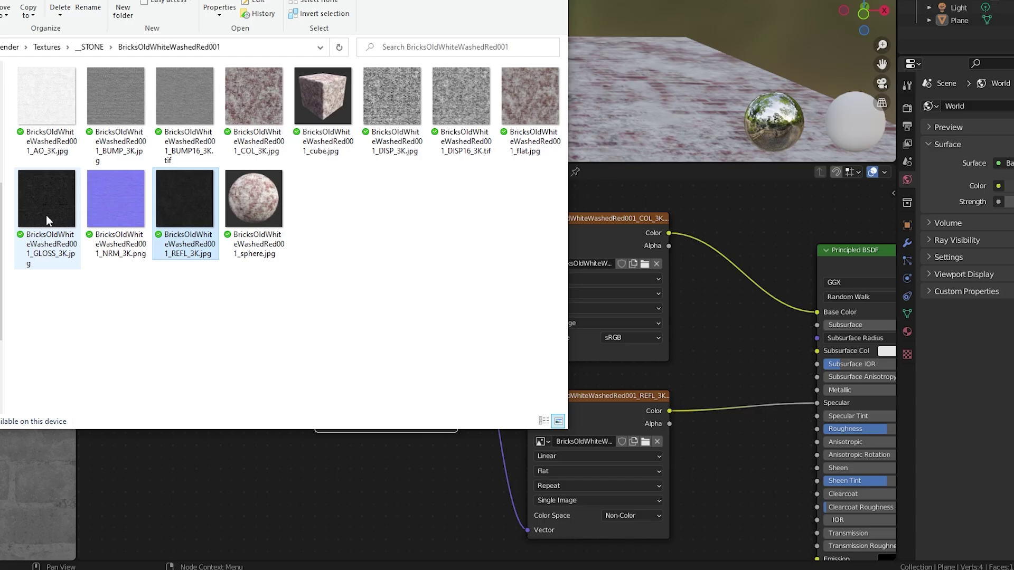
drag(56, 359, 394, 471)
click(406, 474)
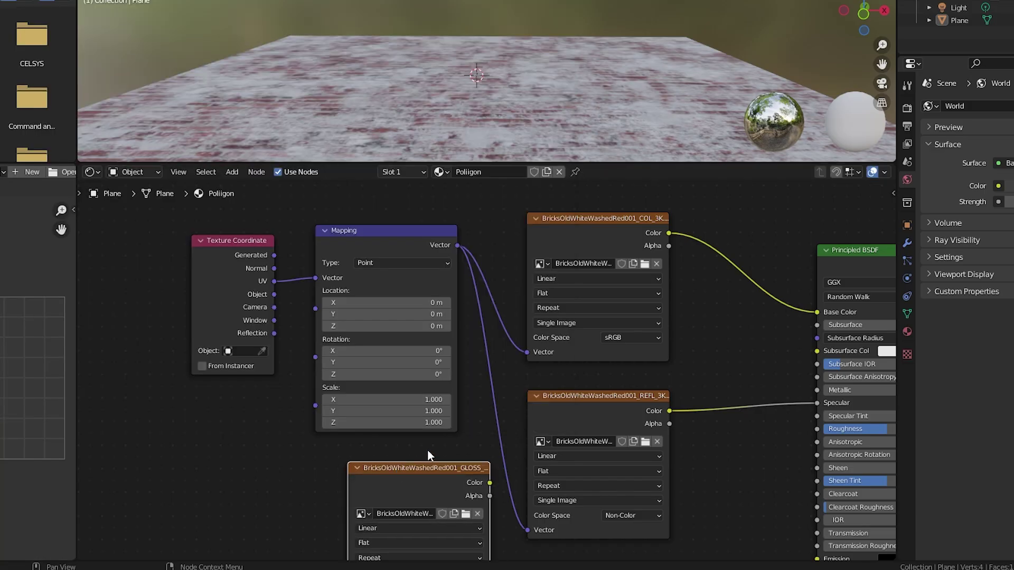
scroll(415, 471, down, 4)
middle_drag(414, 473, 324, 298)
drag(329, 293, 459, 353)
Set the GLOSS texture's color space to Non-Color and link the Mapping node's Vector output to its Vector input
scroll(475, 388, up, 7)
middle_drag(514, 403, 528, 325)
click(491, 408)
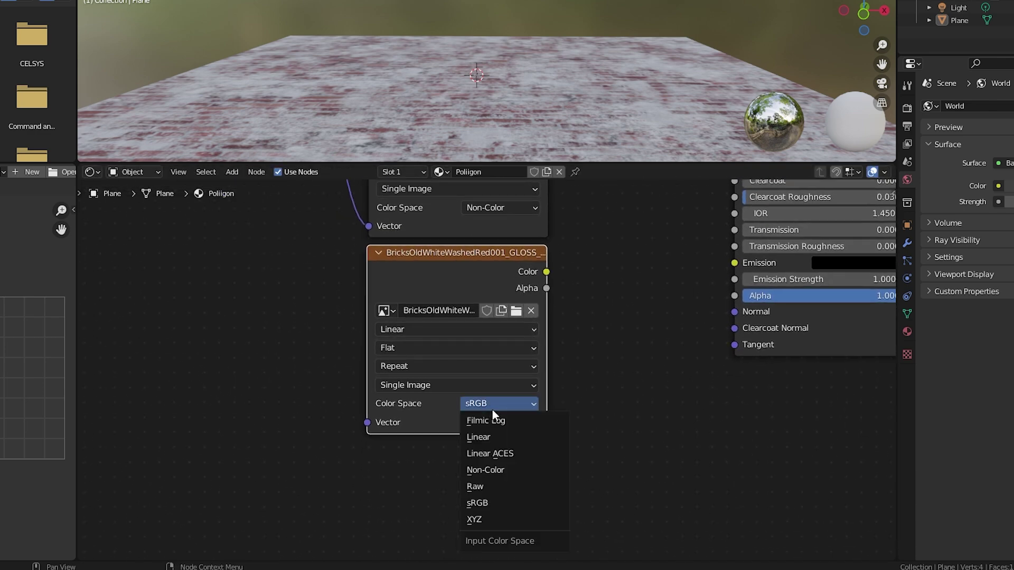
click(493, 470)
scroll(476, 417, down, 3)
middle_drag(446, 285, 492, 384)
drag(416, 201, 461, 500)
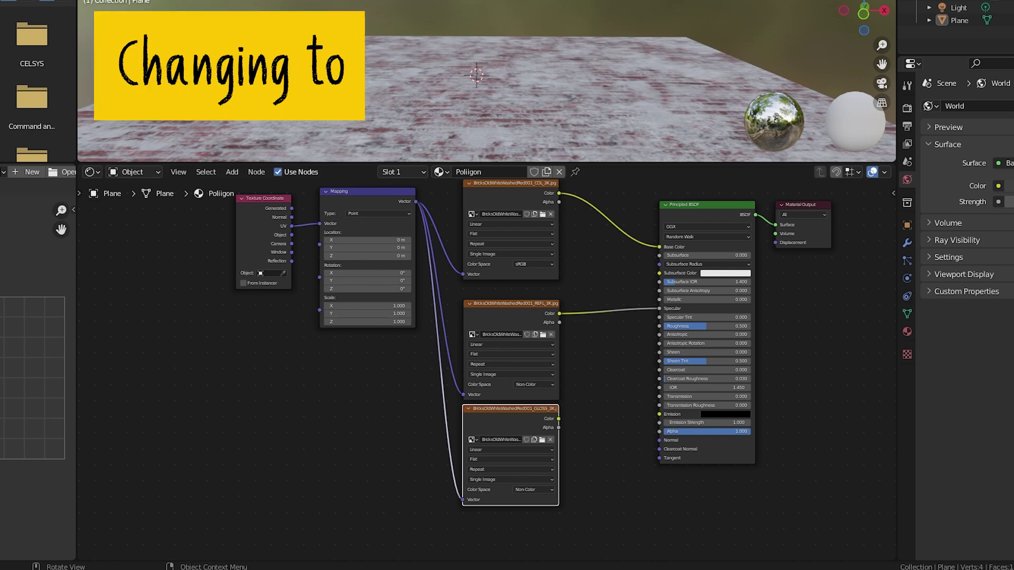
Switch the 3D viewport to rendered preview shading
click(872, 0)
click(884, 0)
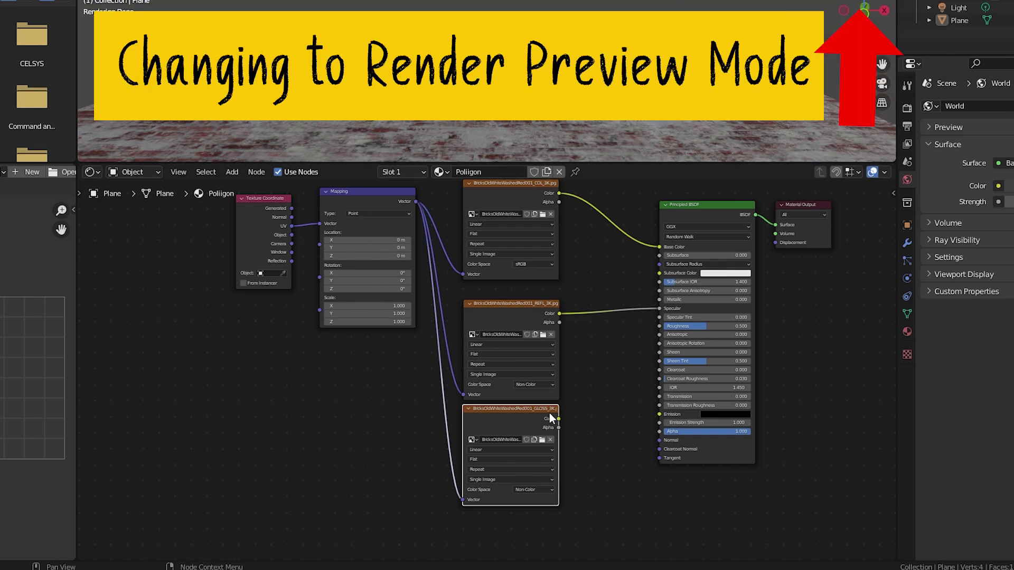
Link the GLOSS texture's Color output to the Principled BSDF's Roughness input
drag(559, 419, 659, 326)
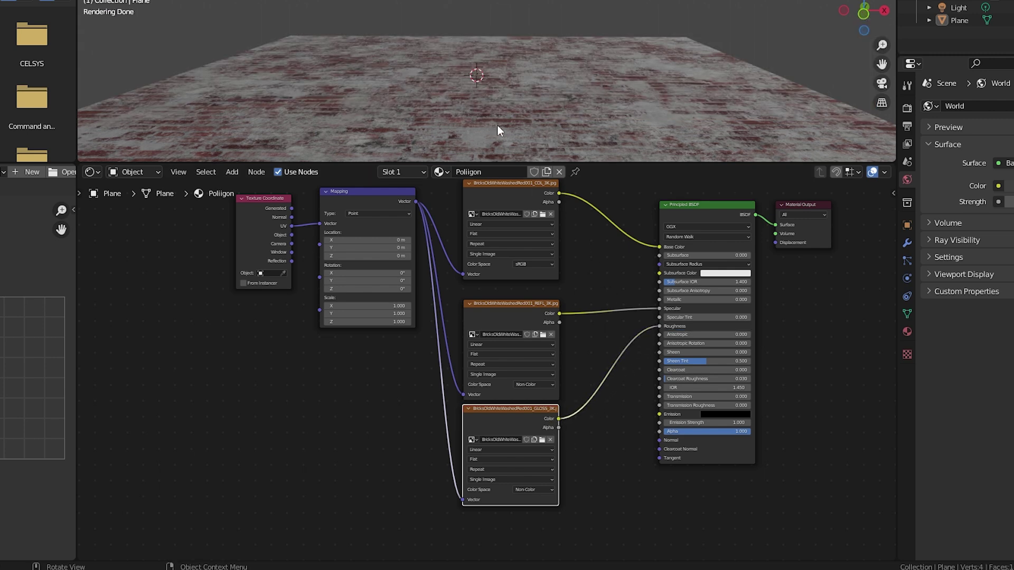
middle_drag(486, 115, 554, 42)
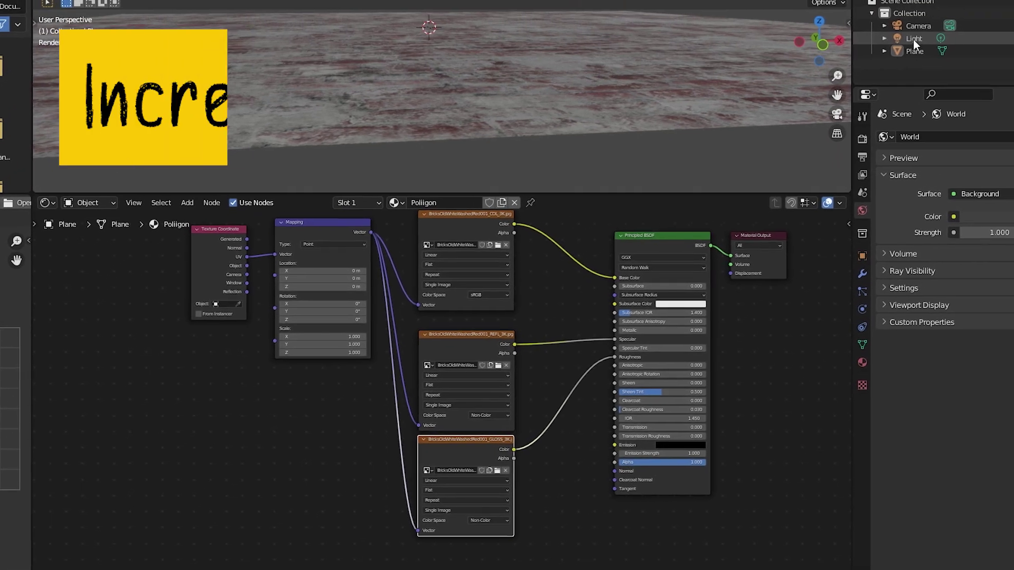
Select the scene's point light, try a power of 10000 W, and settle on 5000 W
click(938, 23)
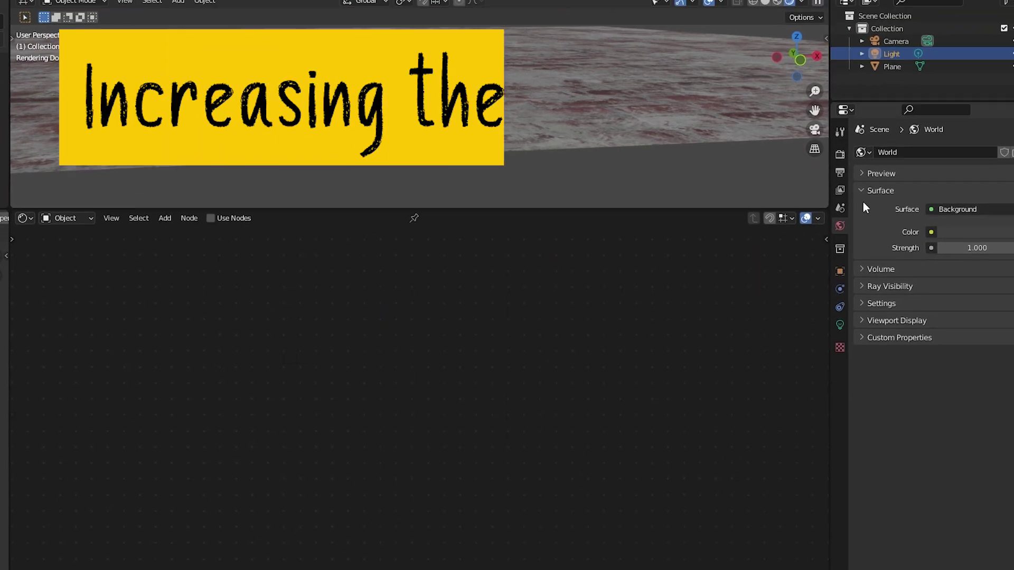
click(813, 344)
double_click(950, 257)
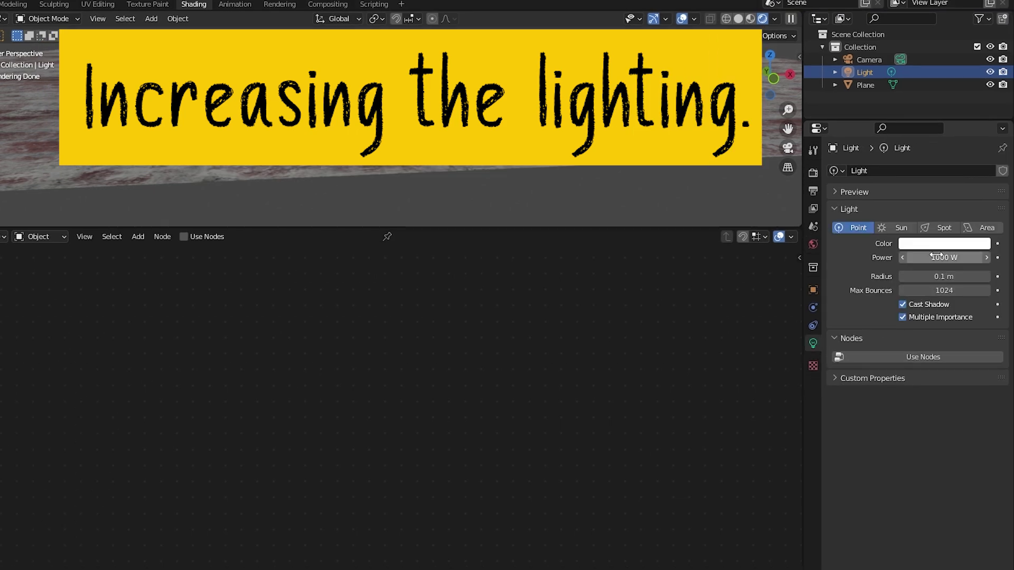
text(10000)
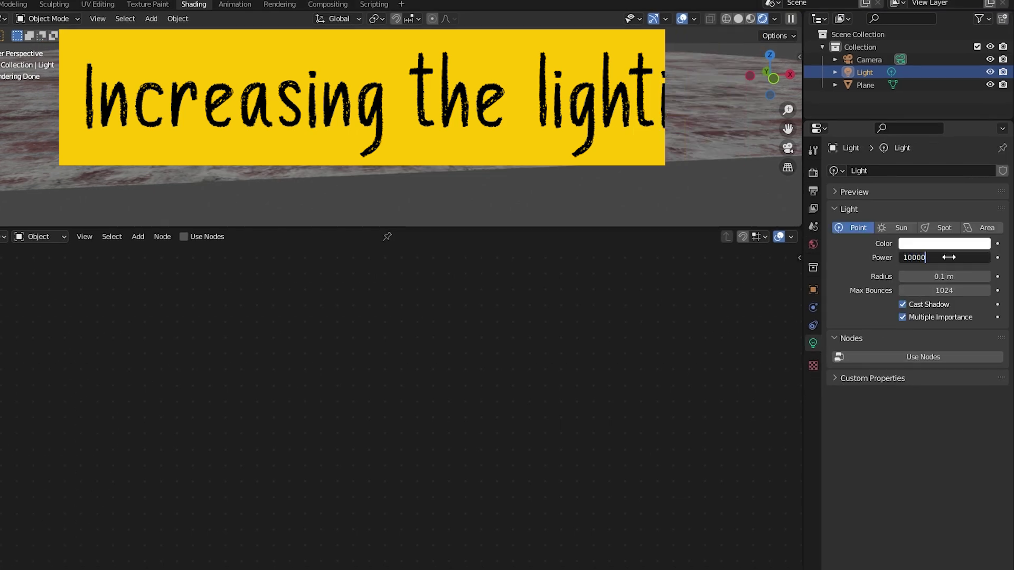
key(Return)
double_click(948, 258)
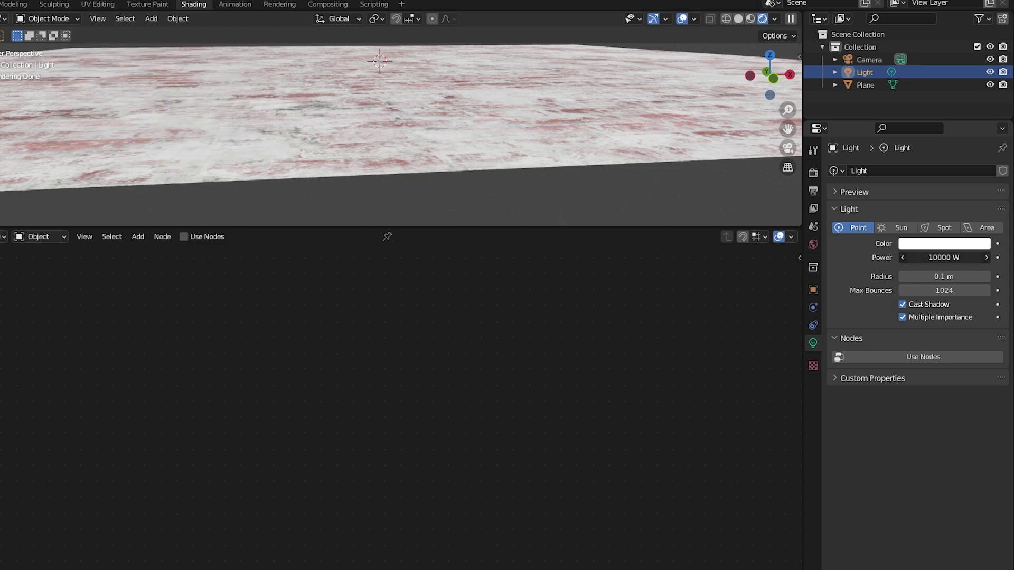
text(5000)
key(Return)
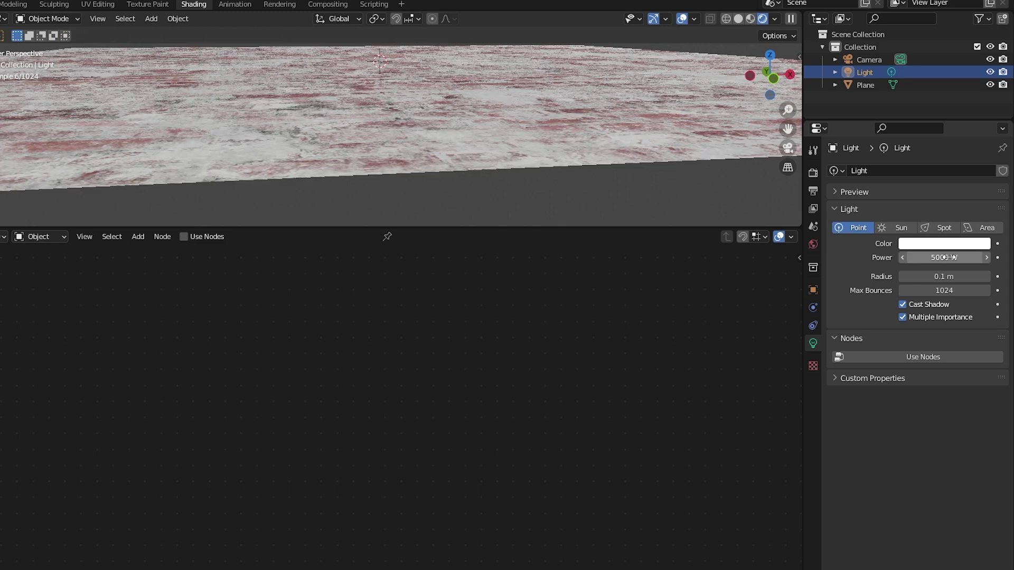
scroll(528, 138, down, 5)
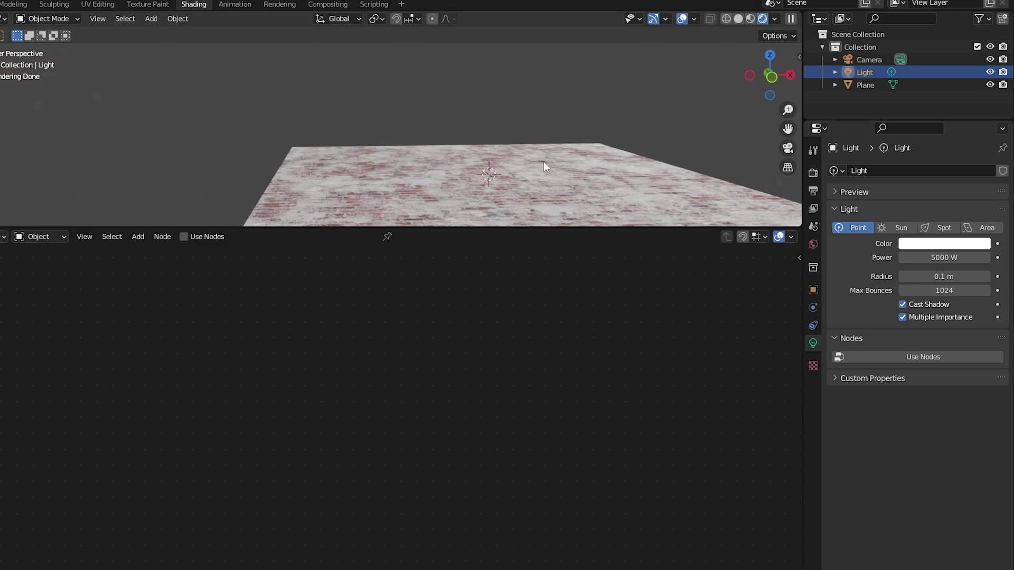
shift+middle_drag(538, 154, 518, 132)
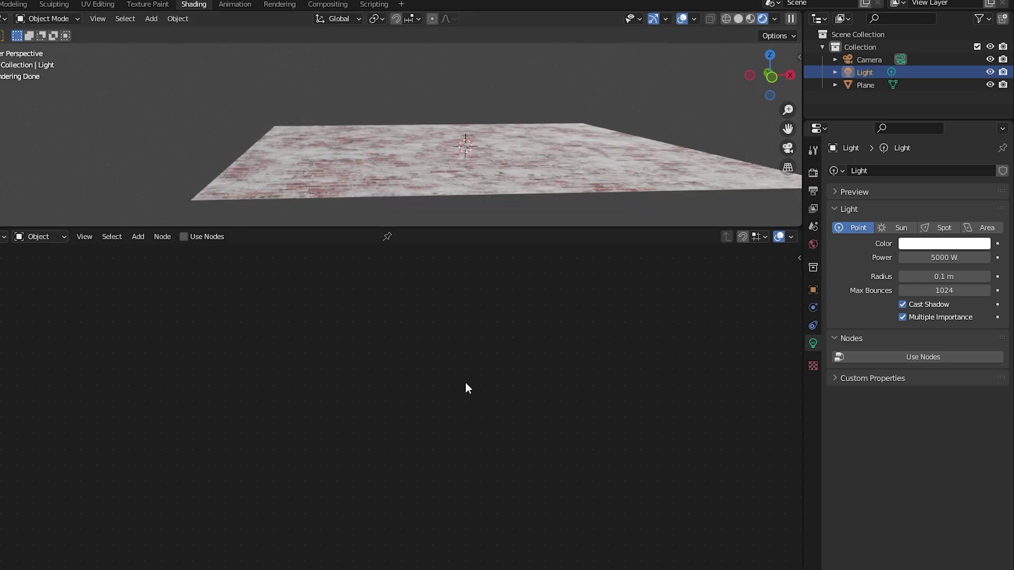
Select the plane and insert an Invert node on the link between the GLOSS texture's Color and the Roughness input
click(575, 167)
middle_drag(525, 450, 643, 416)
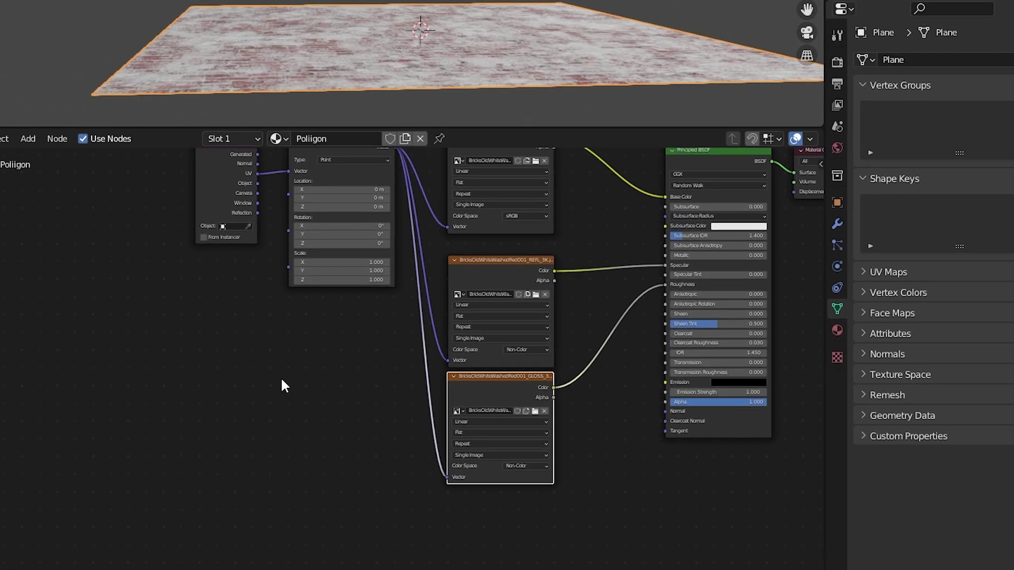
key(shift+a)
click(286, 383)
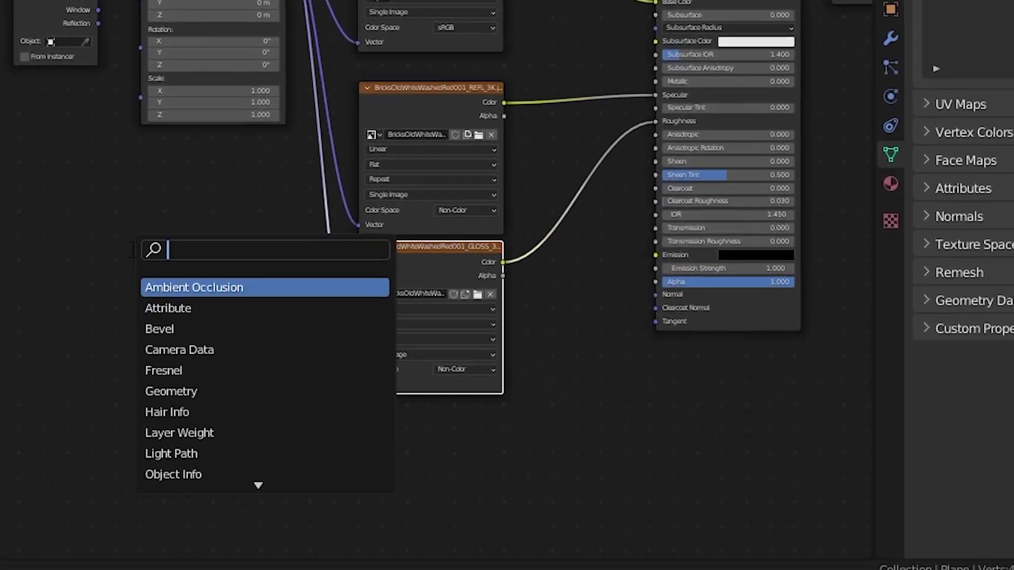
text(invert)
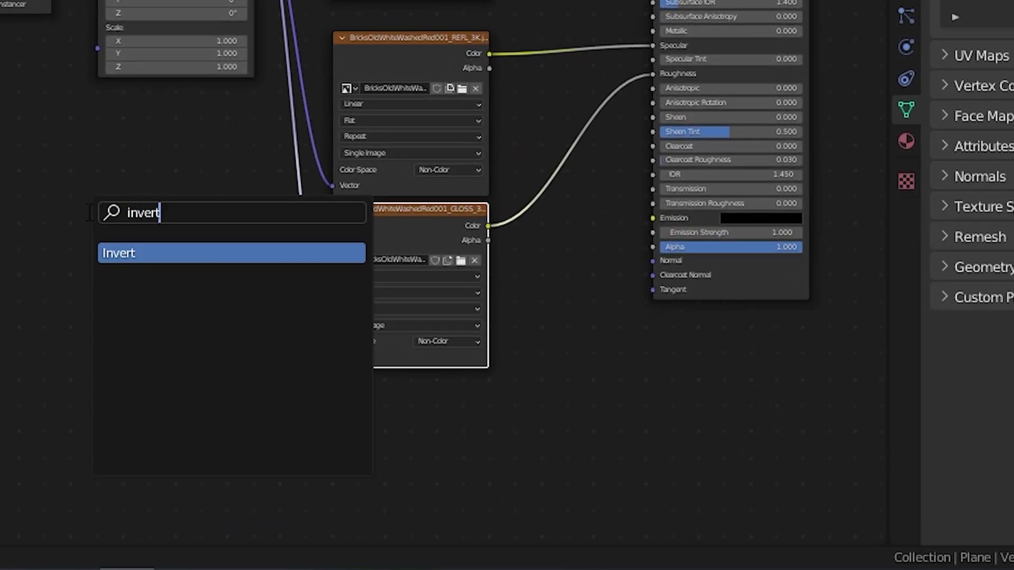
click(152, 259)
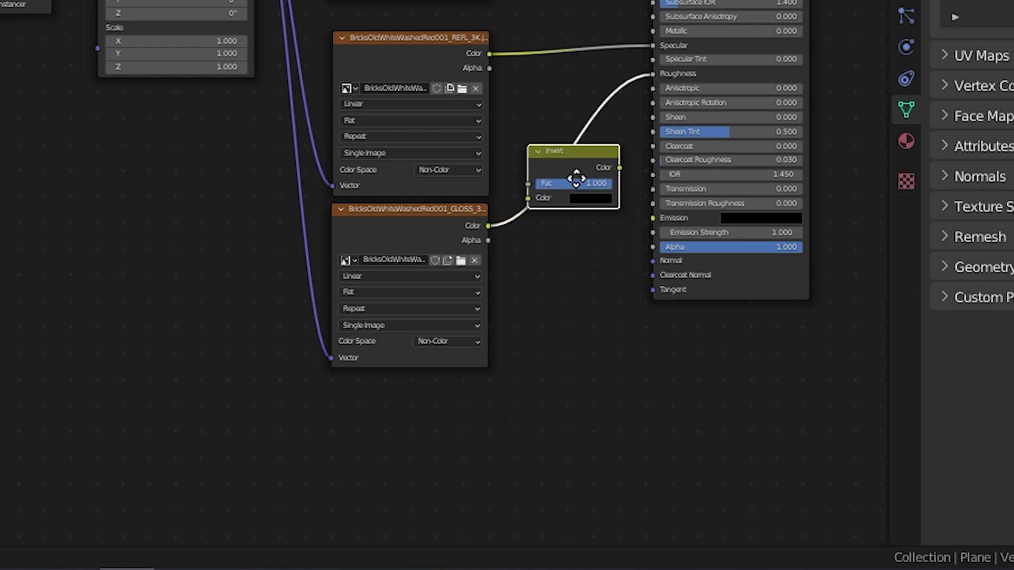
click(578, 185)
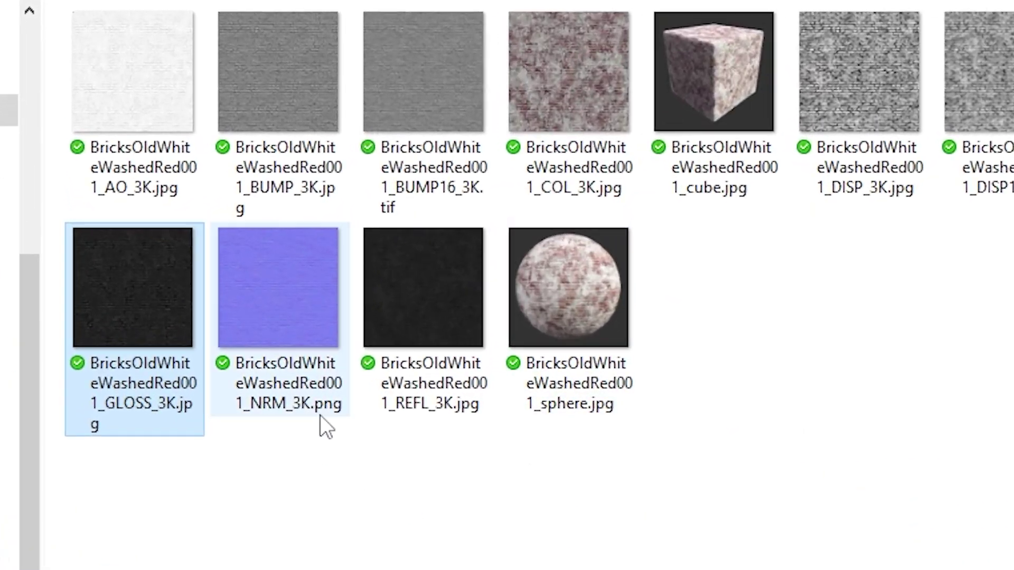
Bring BricksOldWhiteWashedRed001_NRM_3K.png from its folder into the shader editor and place its node below the GLOSS texture
click(260, 319)
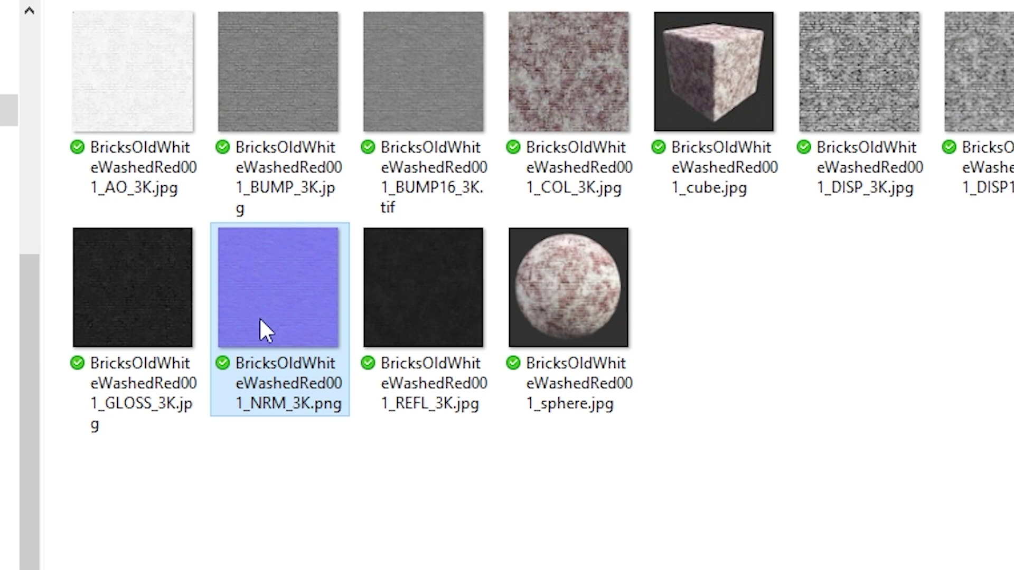
key(Left)
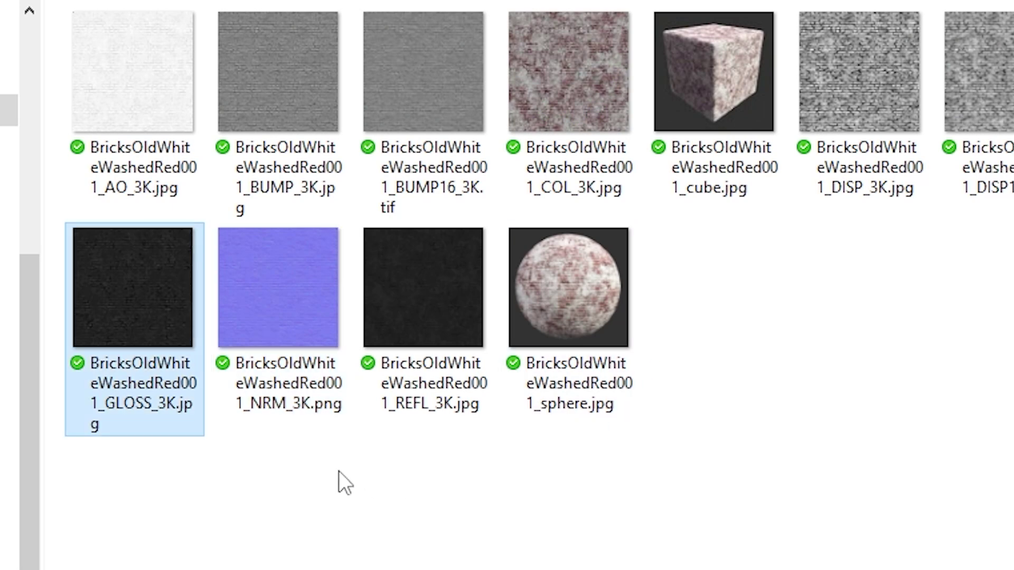
mouse_move(303, 374)
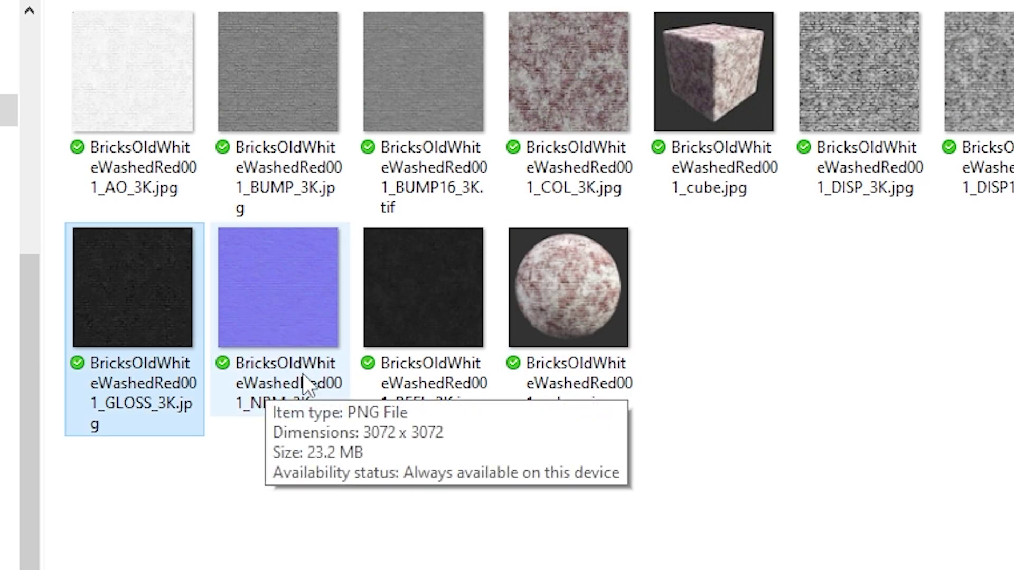
click(264, 332)
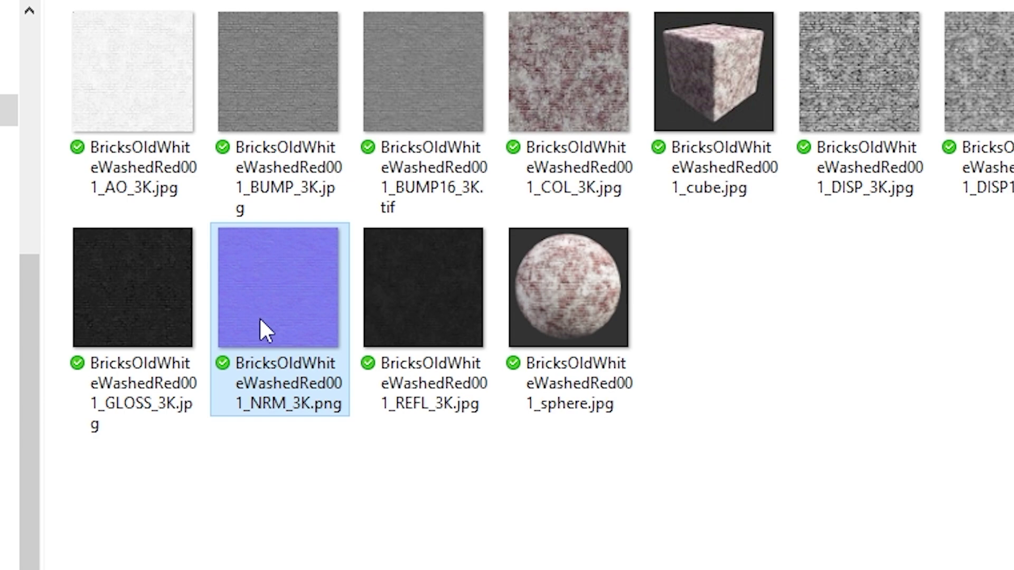
drag(259, 317, 578, 515)
scroll(598, 445, down, 4)
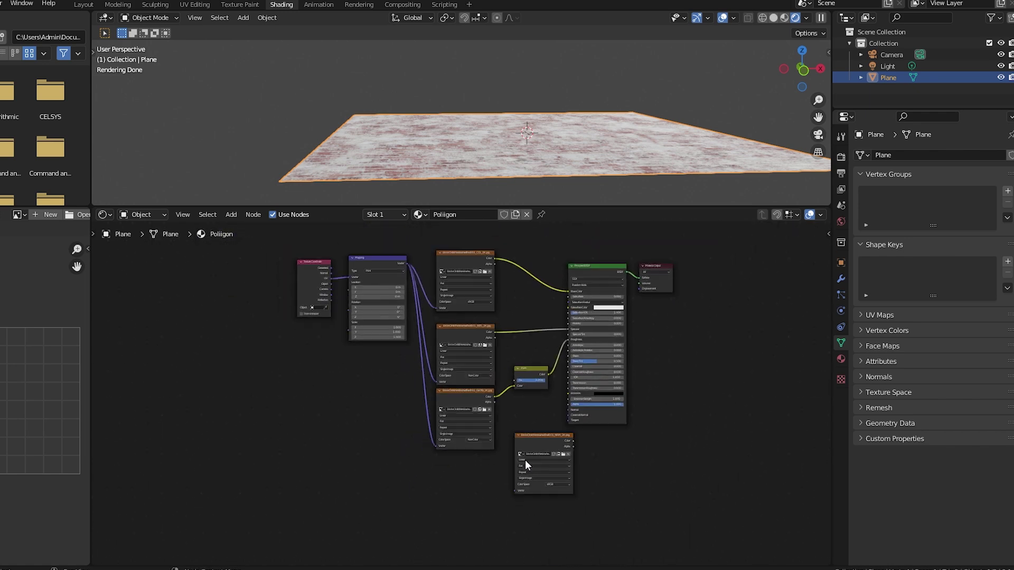
drag(539, 445, 461, 463)
Link the Mapping node's Vector output to the NRM texture's Vector input and set that texture's color space to Non-Color
click(391, 261)
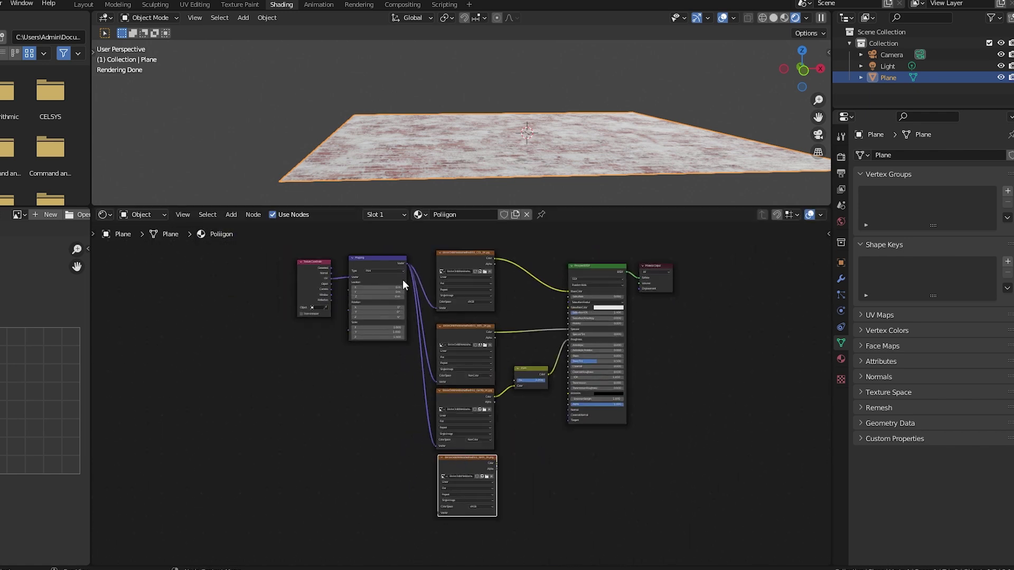
scroll(381, 238, up, 2)
drag(381, 238, 432, 544)
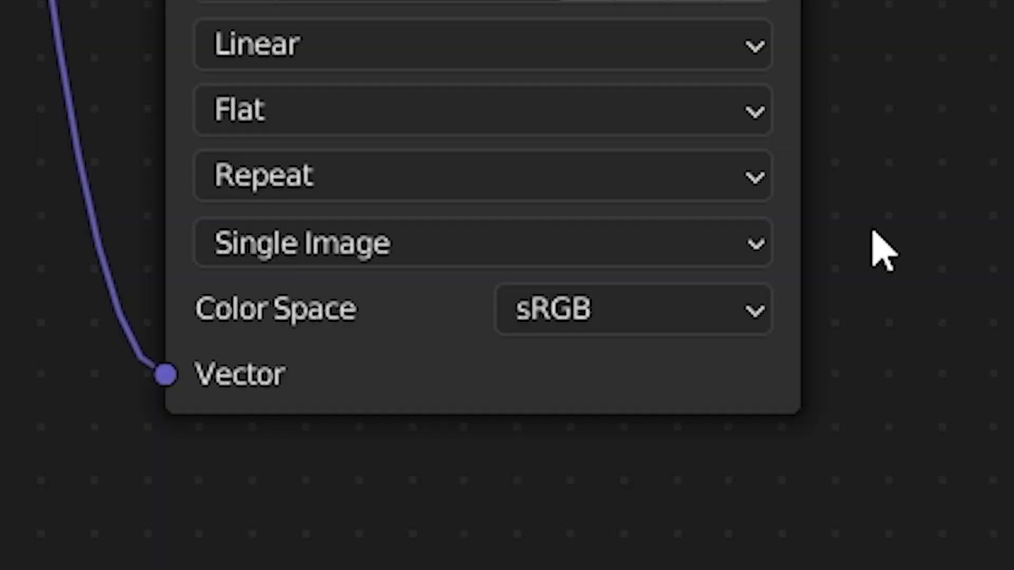
click(490, 538)
click(602, 79)
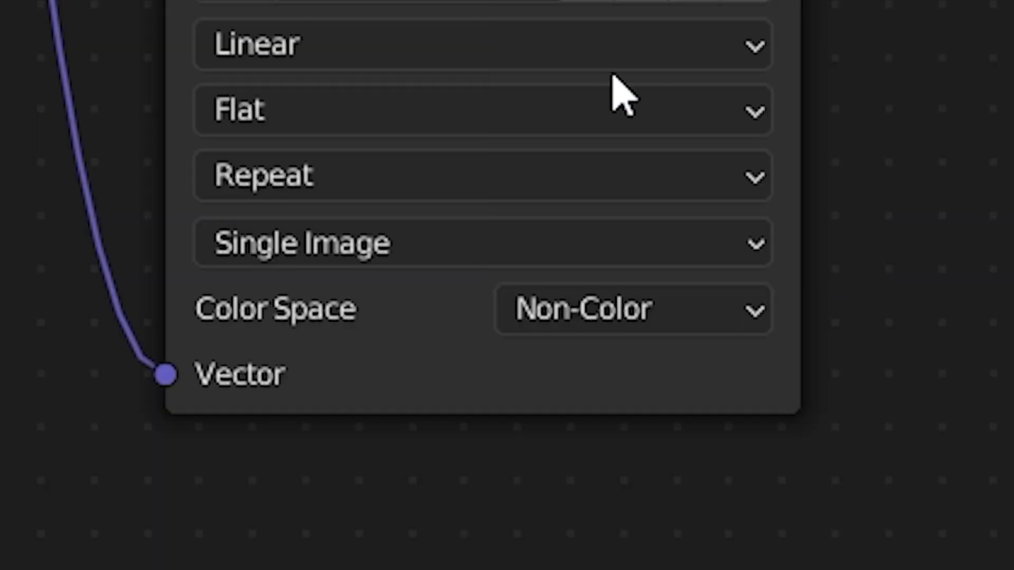
Link the NRM texture's Color output to the Principled BSDF's Normal input
middle_drag(607, 485, 475, 392)
scroll(467, 402, up, 2)
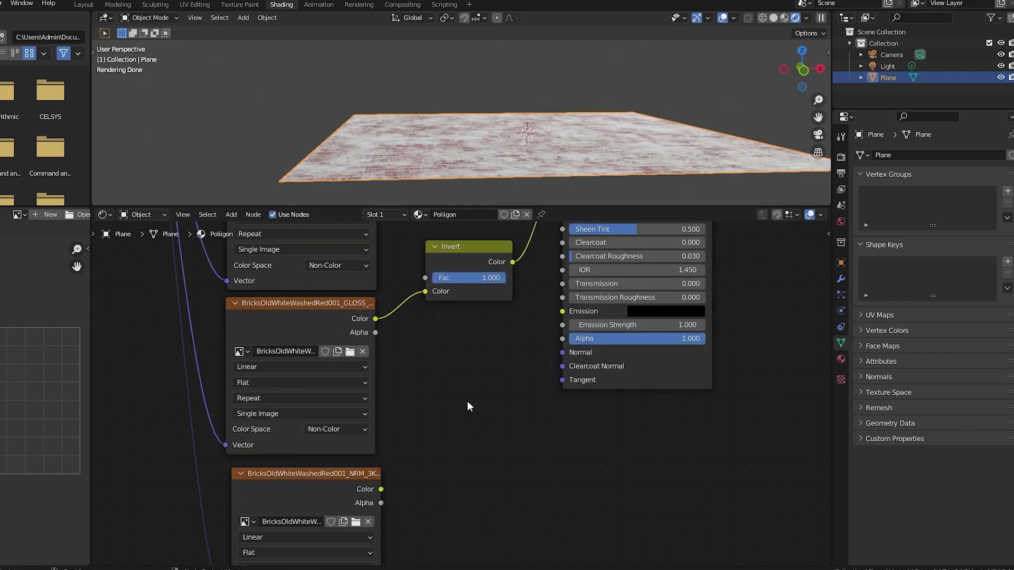
drag(380, 489, 562, 352)
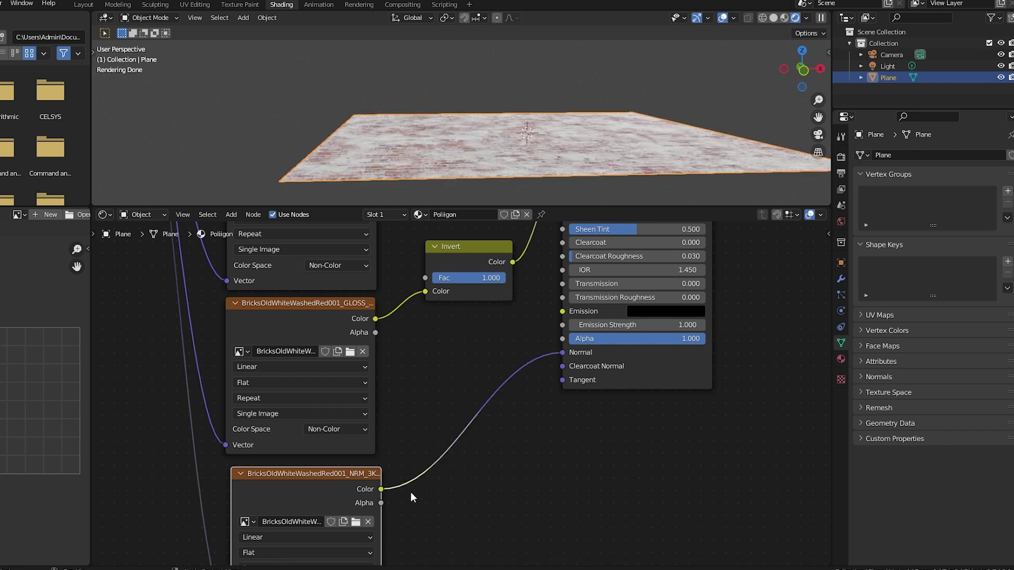
Insert a Normal Map node on the link between the NRM texture's Color output and the Normal input
key(shift+a)
click(500, 438)
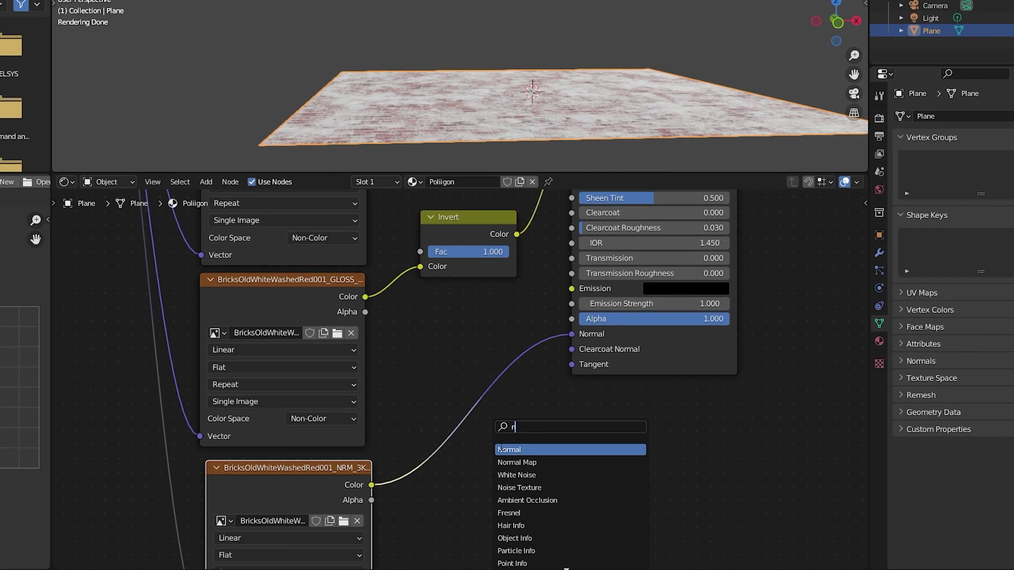
text(normal)
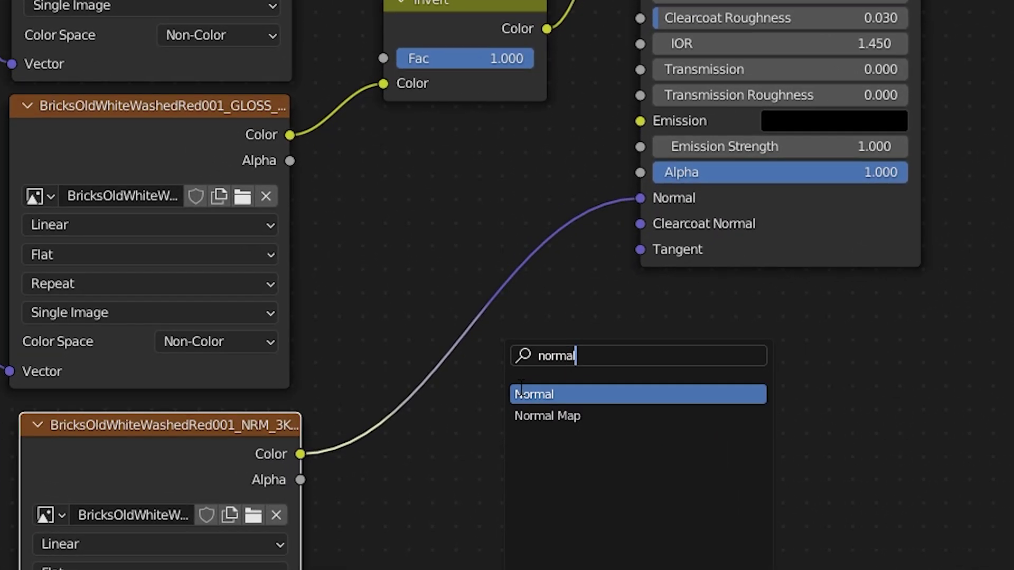
click(581, 417)
click(497, 321)
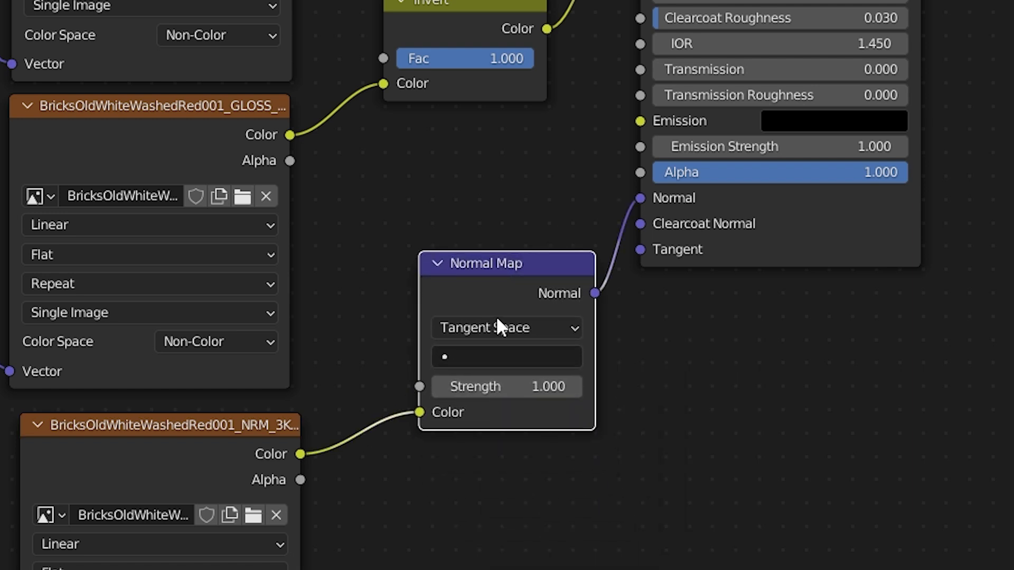
Set the Normal Map node's strength to 10
click(500, 387)
text(10)
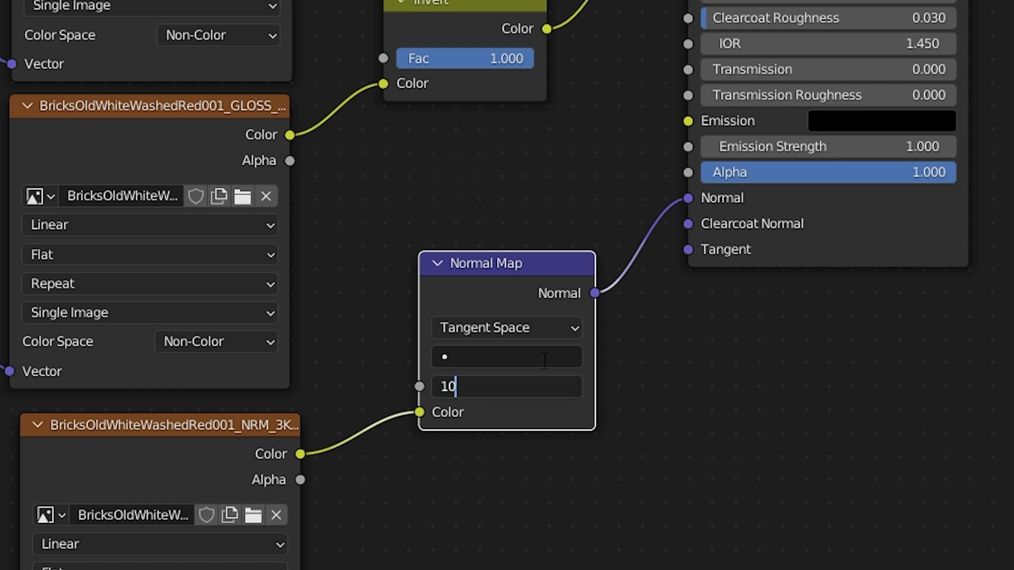
key(Return)
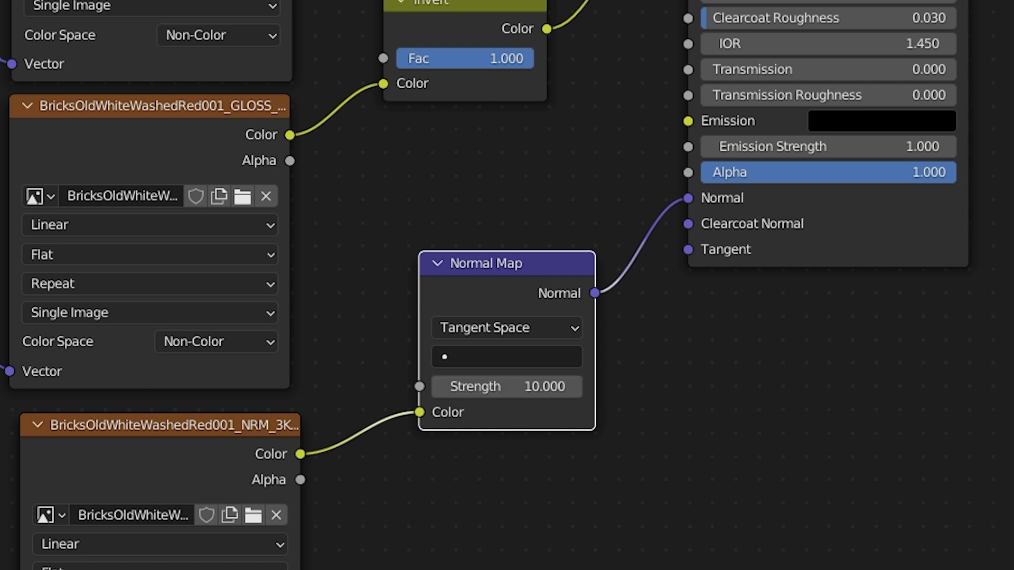
text(10)
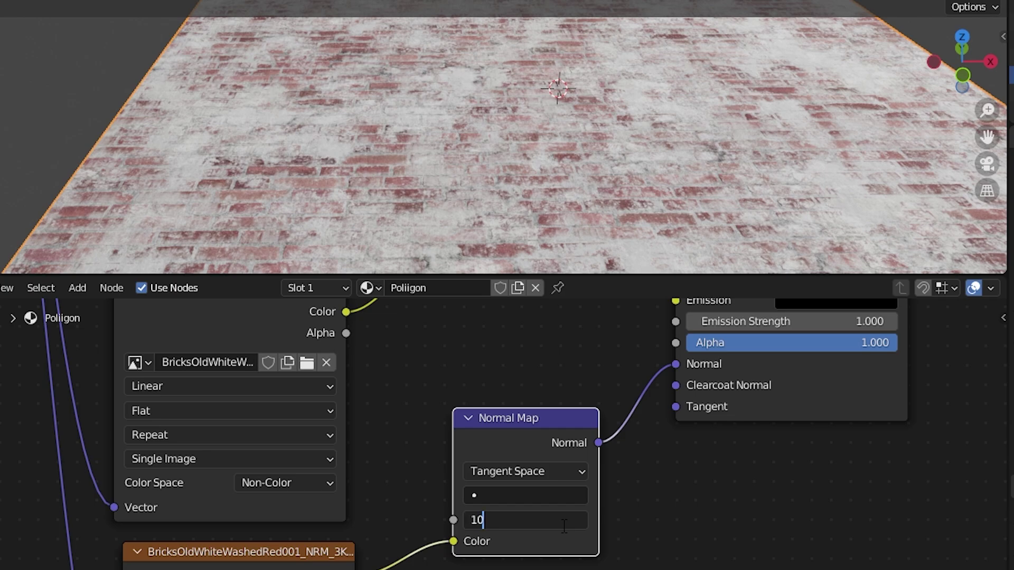
key(Return)
Compare the bump effect on the plane by setting the Normal Map strength to 1 and back to 10
middle_drag(614, 198, 662, 161)
click(537, 520)
text(1)
key(Return)
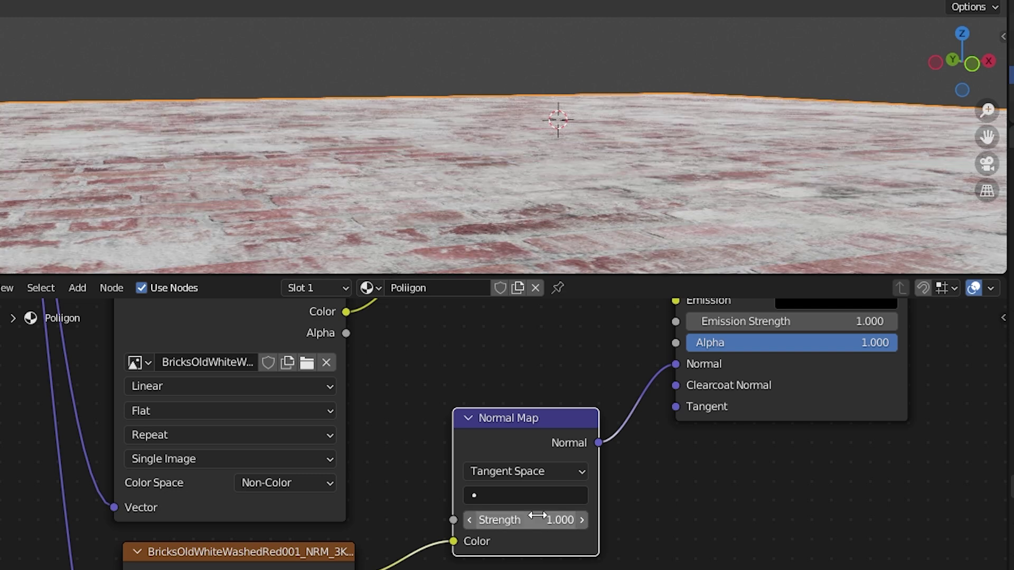
click(537, 522)
text(10)
key(Return)
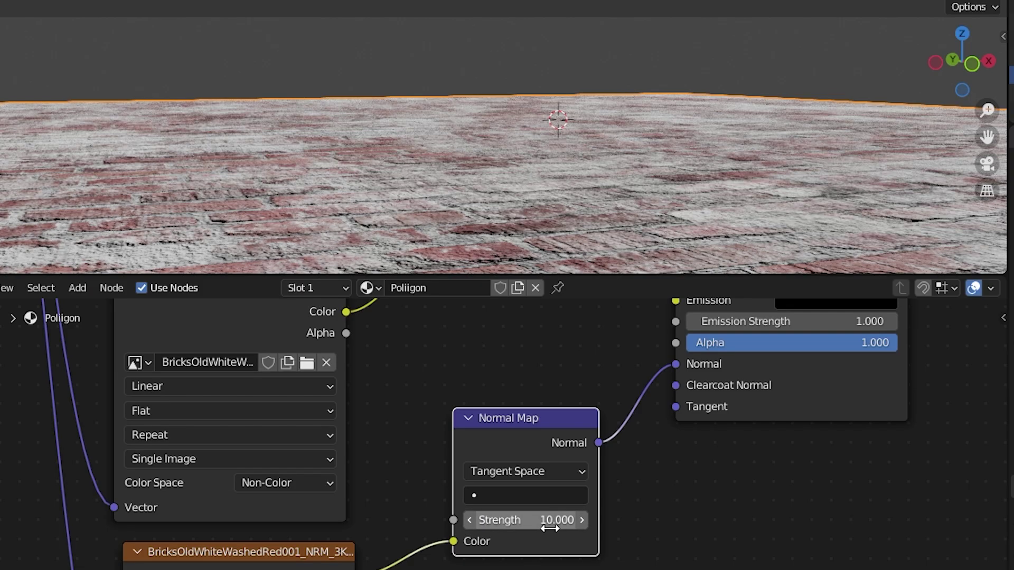
middle_drag(621, 175, 568, 269)
scroll(663, 550, down, 6)
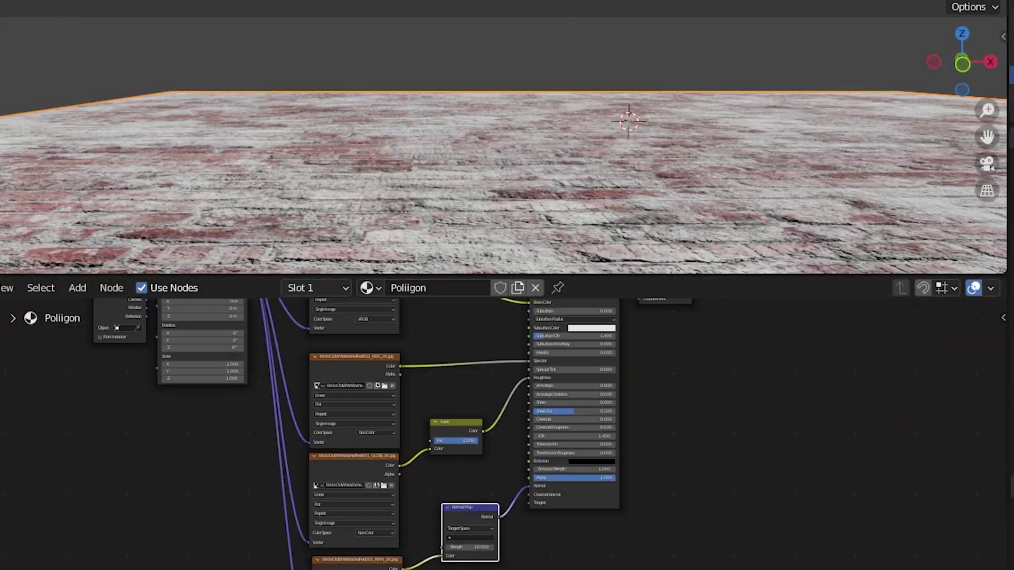
scroll(385, 446, up, 1)
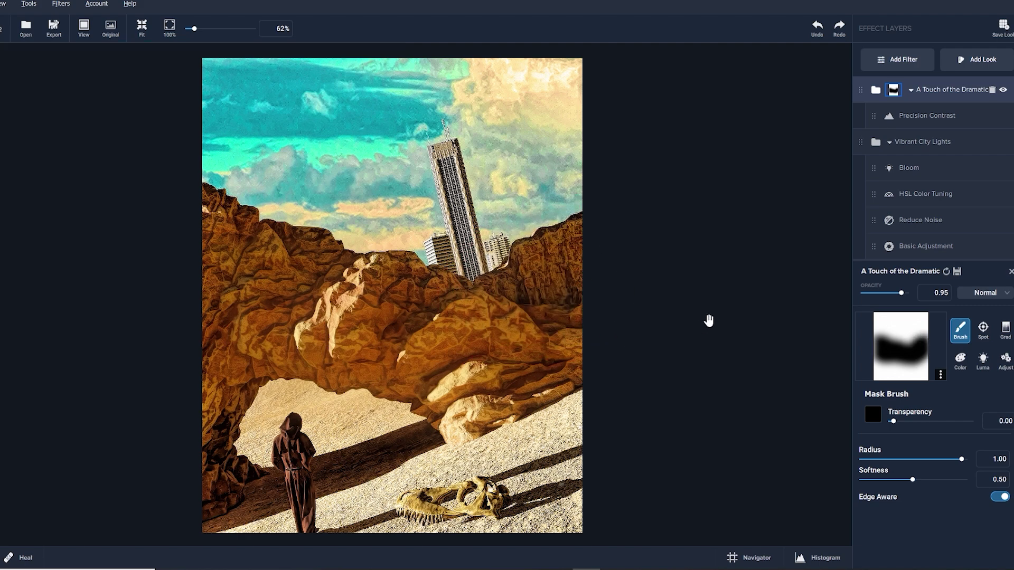
key(o)
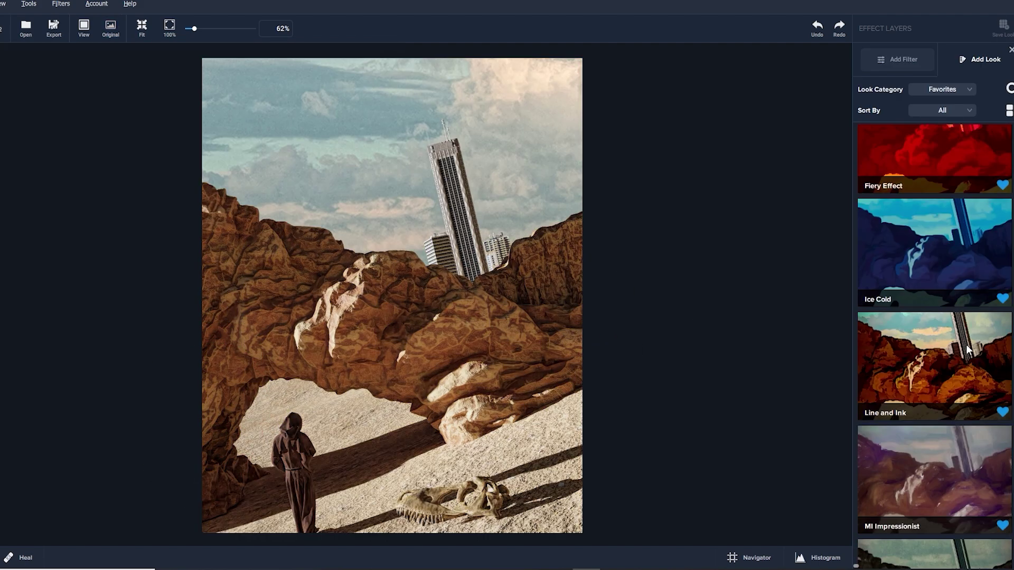
Switch to Topaz Studio 2, preview the Vibrant City Lights look on the desert image, and filter the looks to the Bold category
scroll(934, 343, down, 2)
click(938, 509)
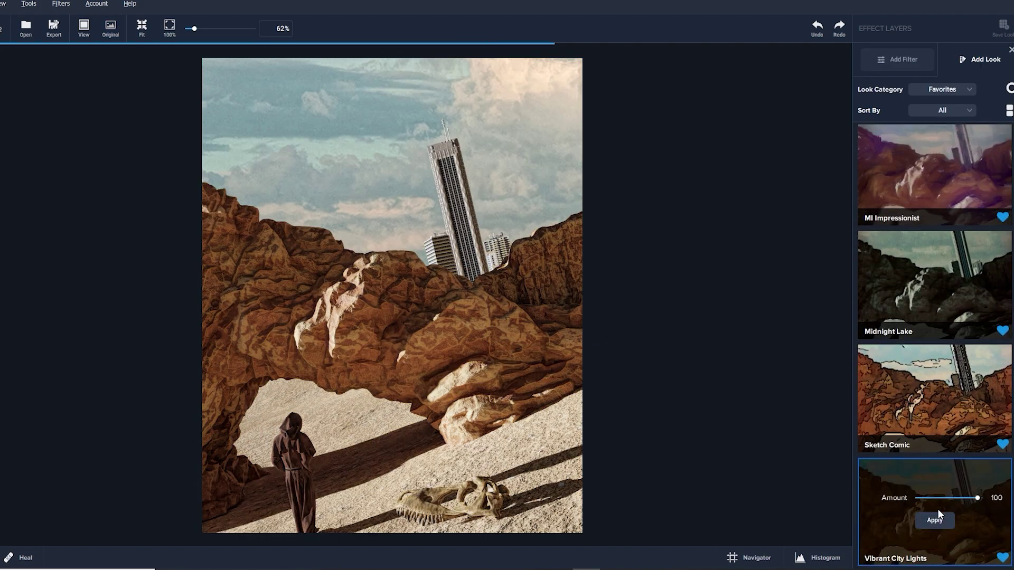
click(945, 89)
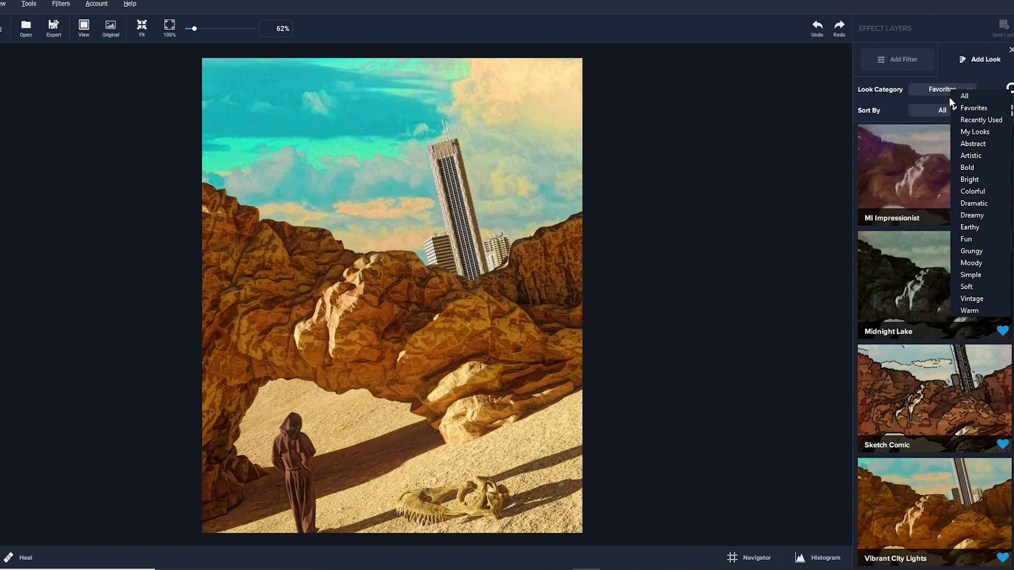
click(968, 167)
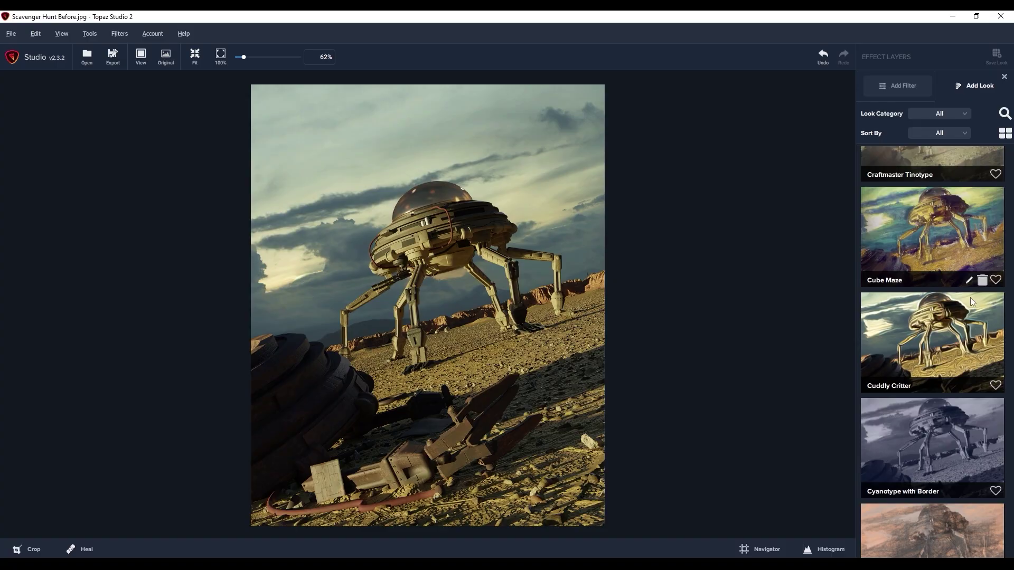
Select the Cube Maze look for the Scavenger Hunt image and lower its amount
click(975, 226)
drag(974, 224, 950, 224)
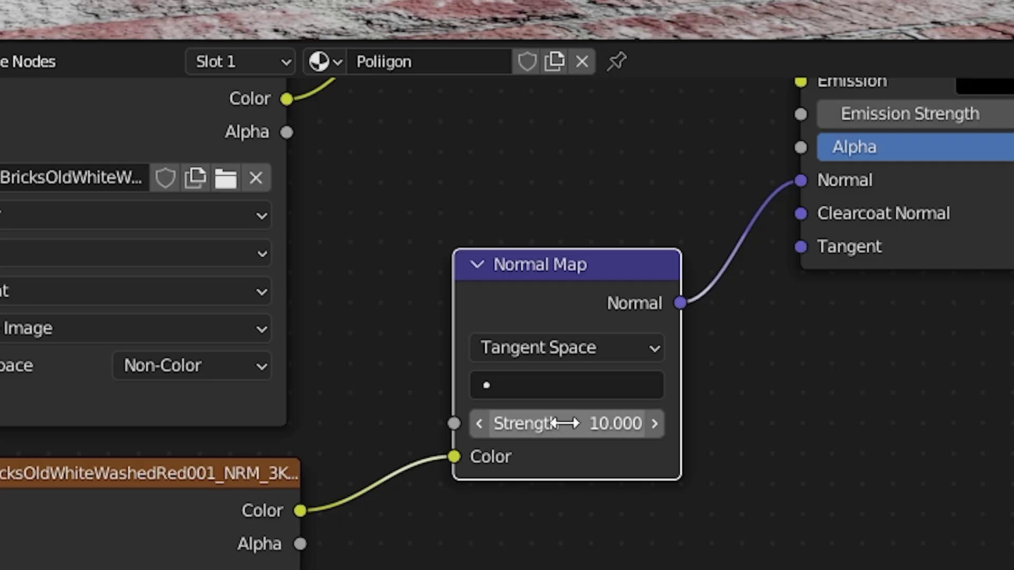
Switch back to Blender and set the Normal Map node's strength to 1
click(554, 423)
text(10.0)
key(Return)
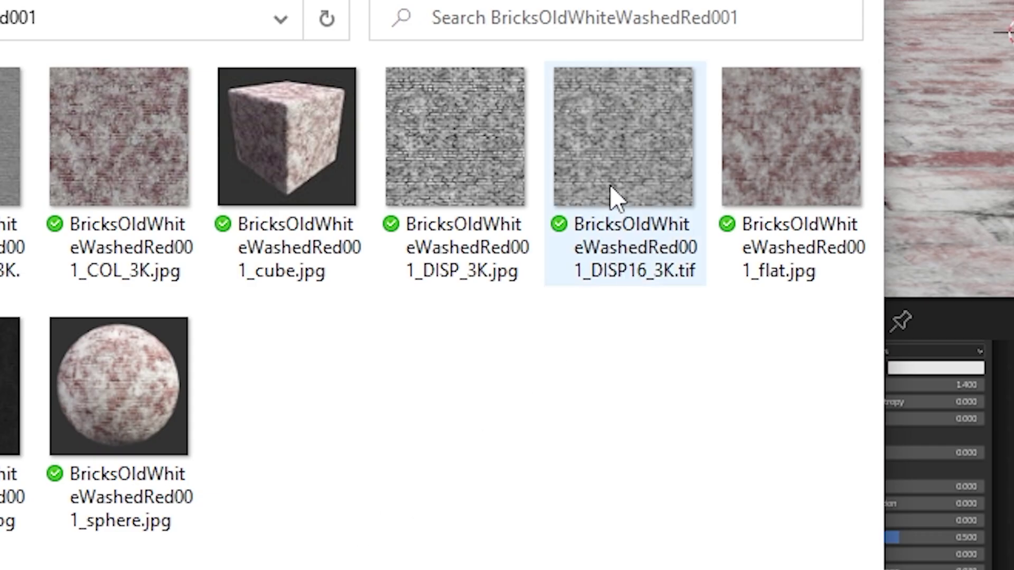
Add BricksOldWhiteWashedRed001_DISP_3K.jpg from the texture folder to the node tree and set its color space to Non-Color
drag(464, 182, 350, 559)
click(261, 464)
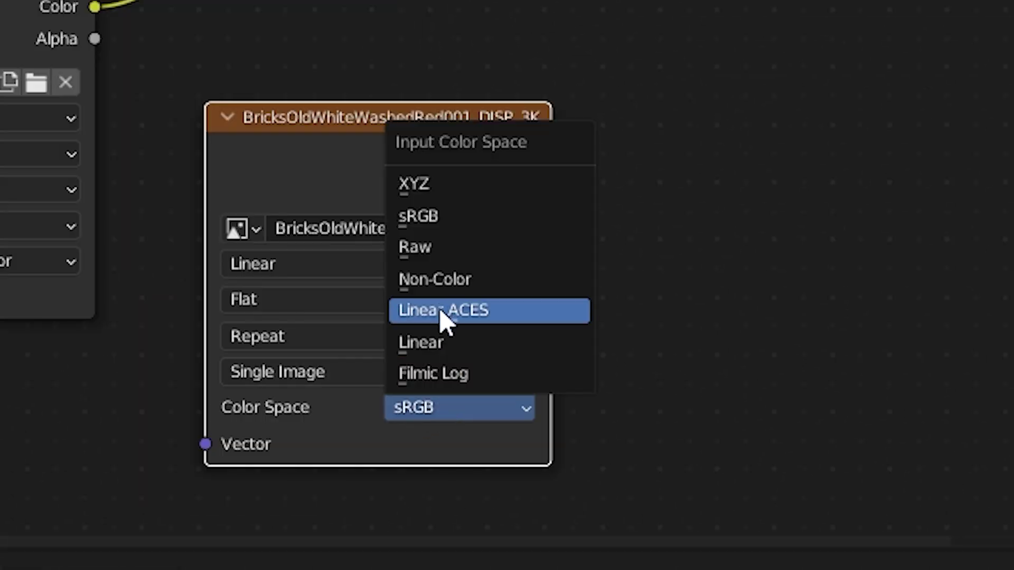
click(446, 280)
Link the Mapping node's Vector output to the DISP texture, and the texture's Color output to the Material Output's Displacement input
drag(532, 539, 301, 83)
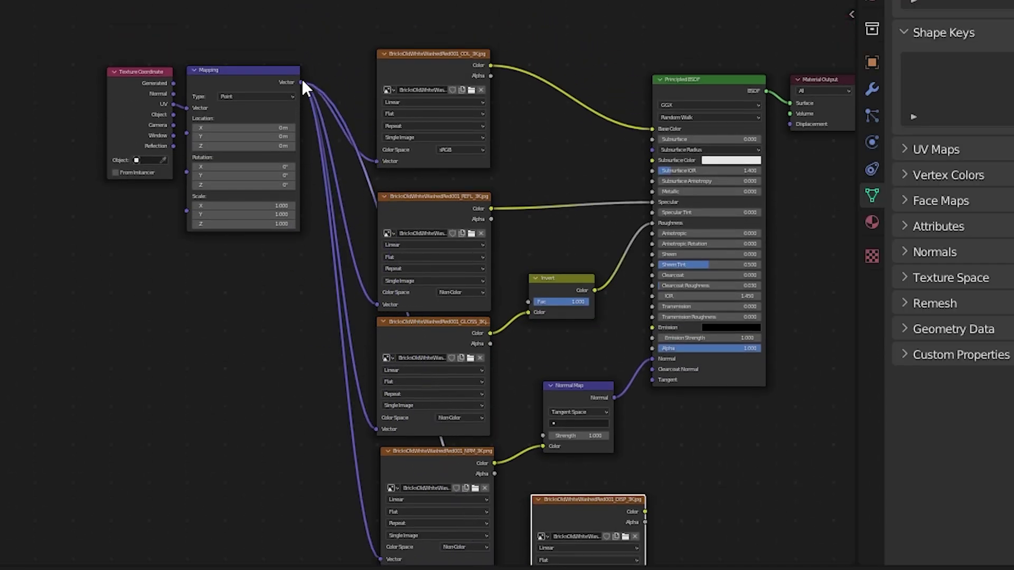
middle_drag(652, 384, 343, 192)
scroll(365, 212, up, 2)
scroll(370, 206, down, 2)
middle_drag(514, 170, 414, 333)
middle_drag(273, 491, 275, 474)
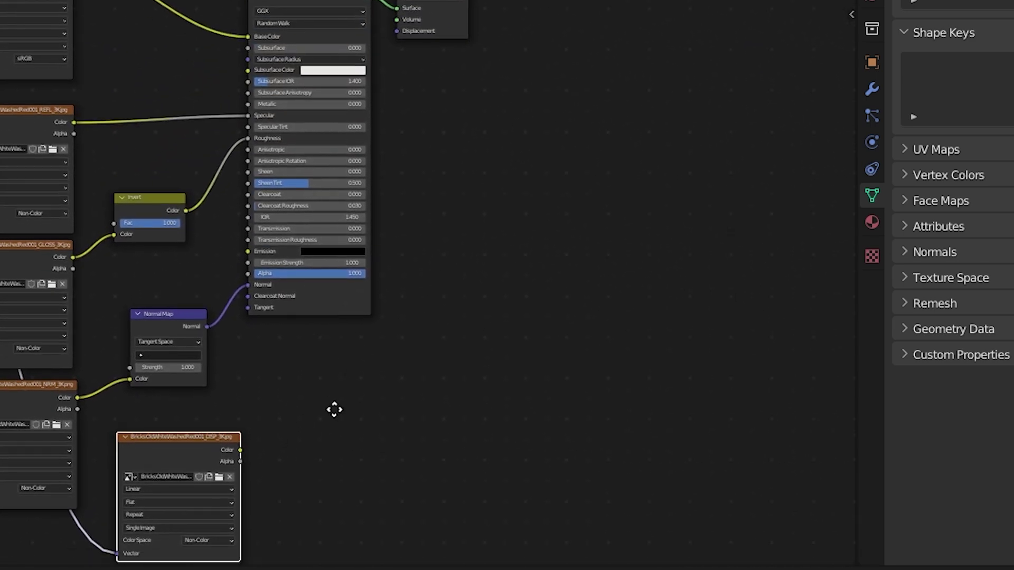
drag(240, 449, 402, 37)
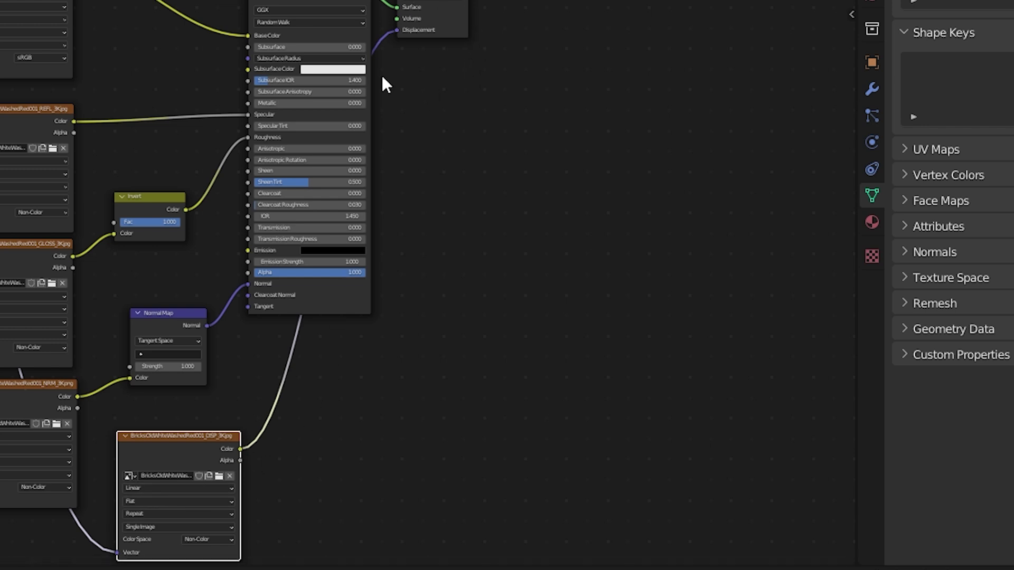
Insert a Displacement node on the link between the DISP texture and the Material Output
key(shift+a)
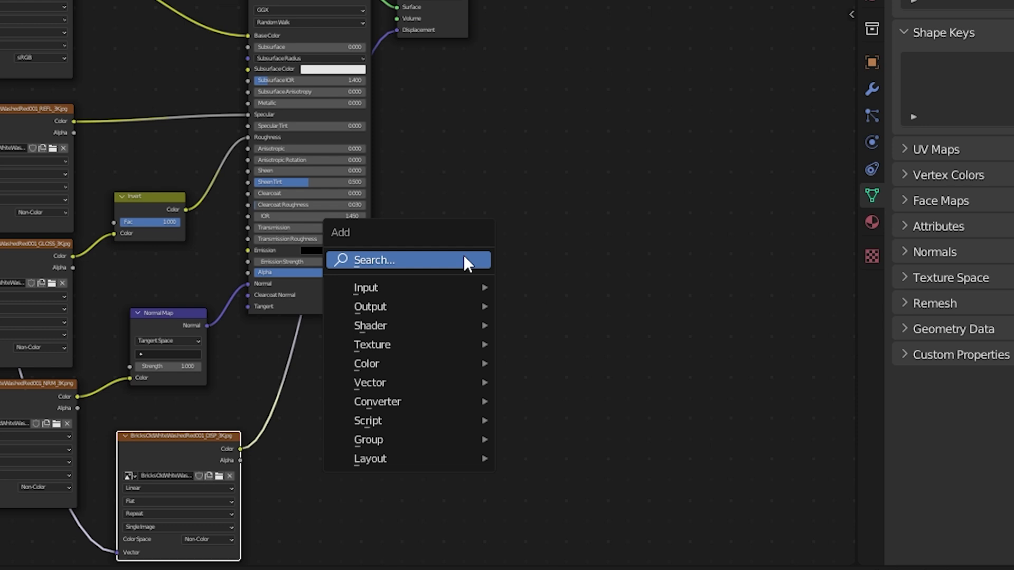
click(464, 262)
text(disp)
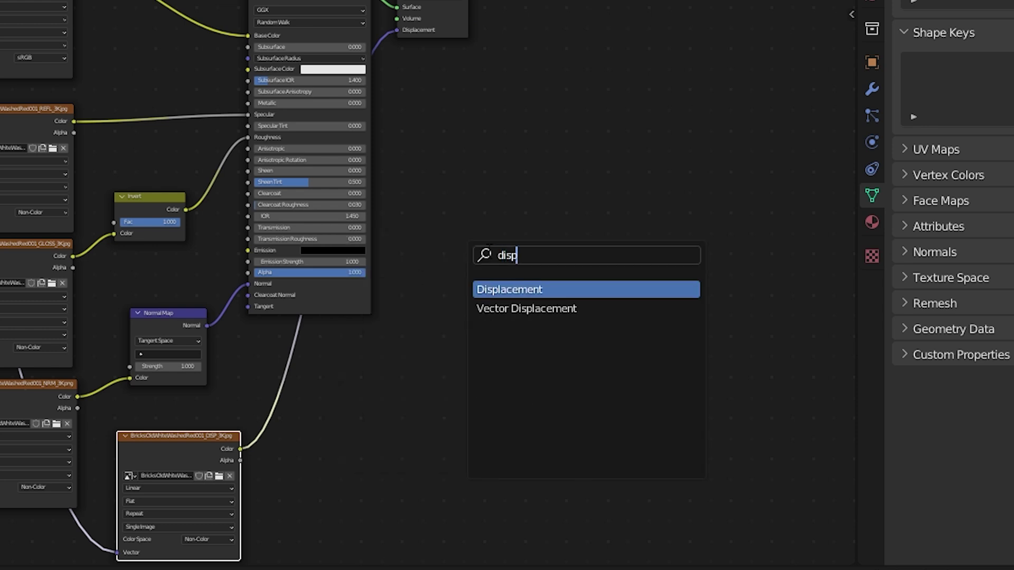
key(Return)
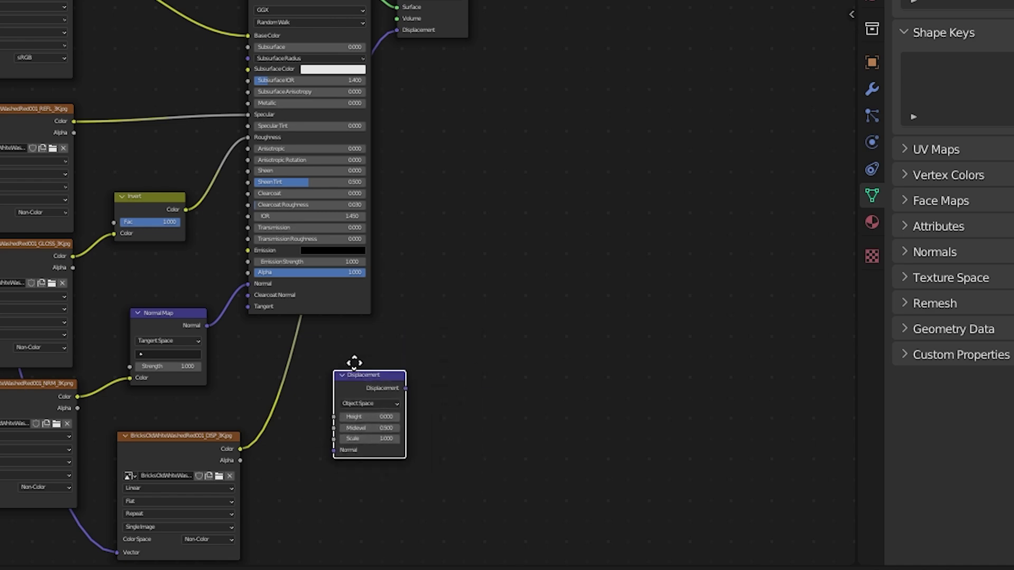
click(323, 369)
Move the DISP texture's Color link from the Displacement node's Normal input to its Height input
scroll(406, 316, up, 8)
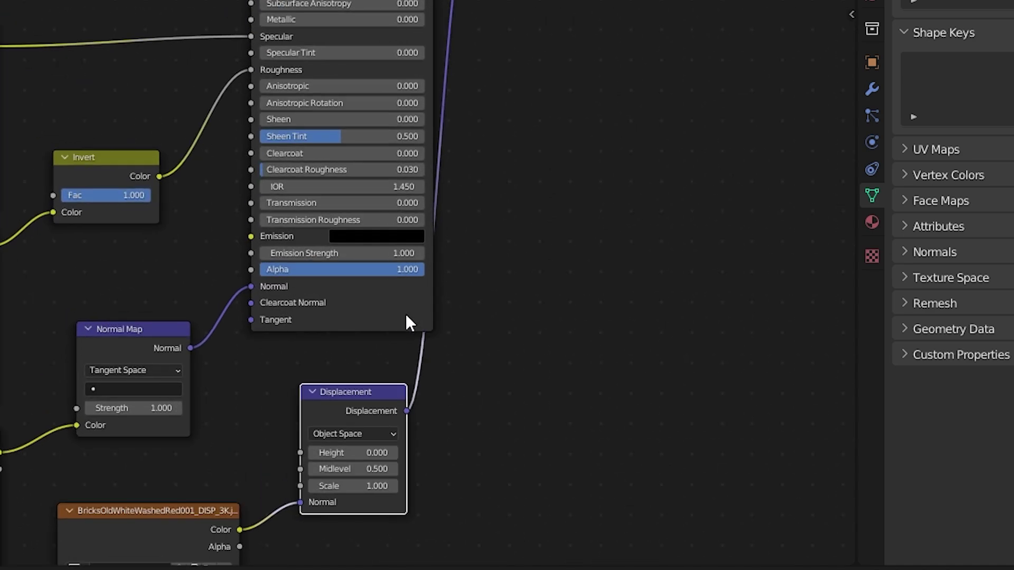
middle_drag(469, 323, 442, 135)
scroll(429, 121, up, 3)
scroll(428, 121, up, 2)
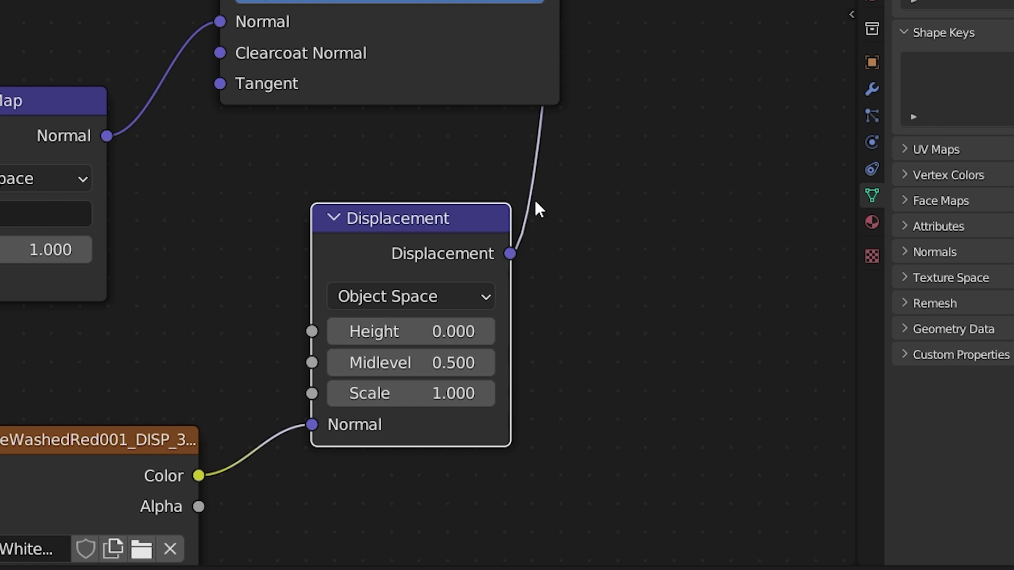
middle_drag(538, 178, 513, 119)
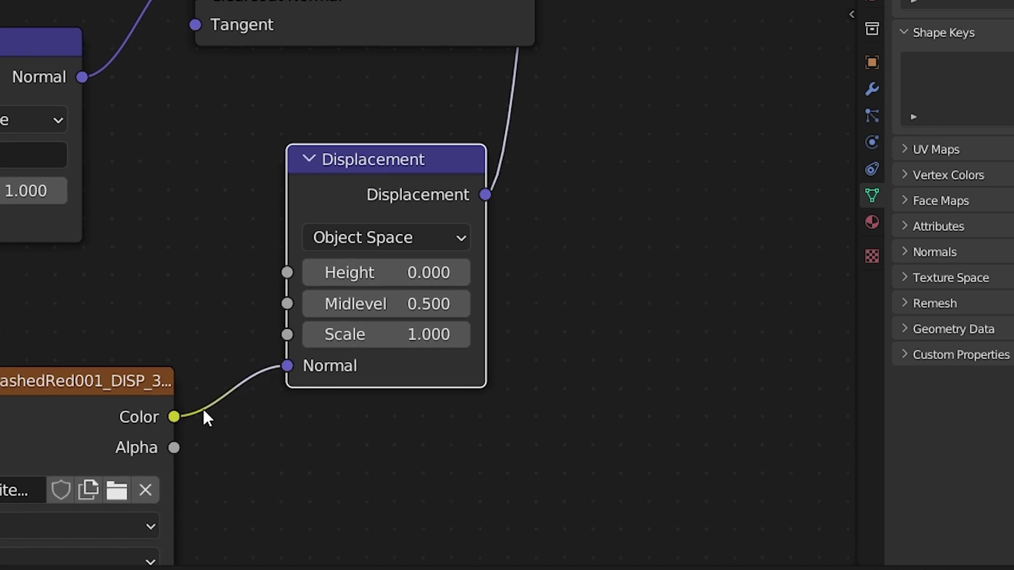
drag(285, 368, 278, 273)
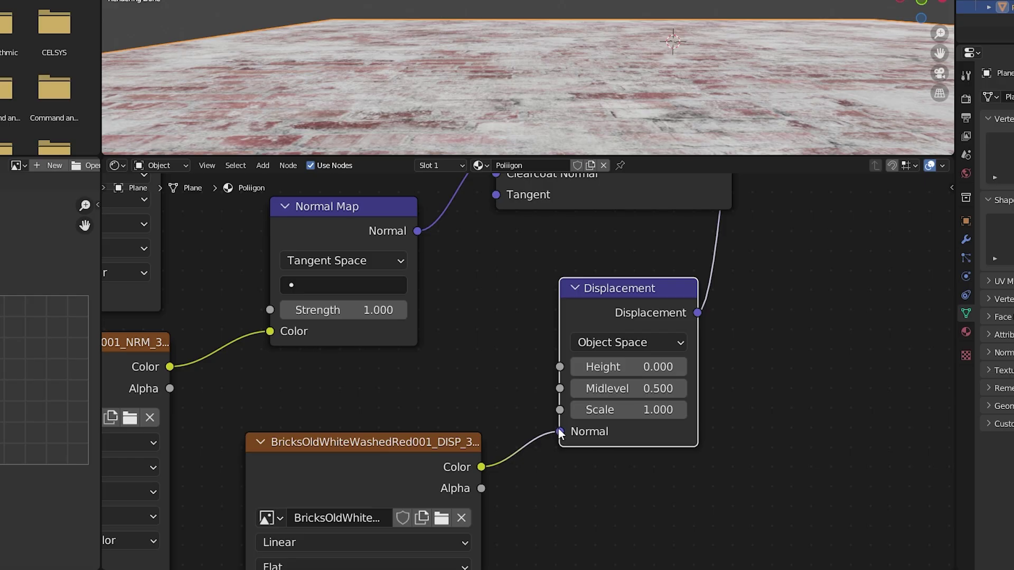
drag(559, 429, 560, 366)
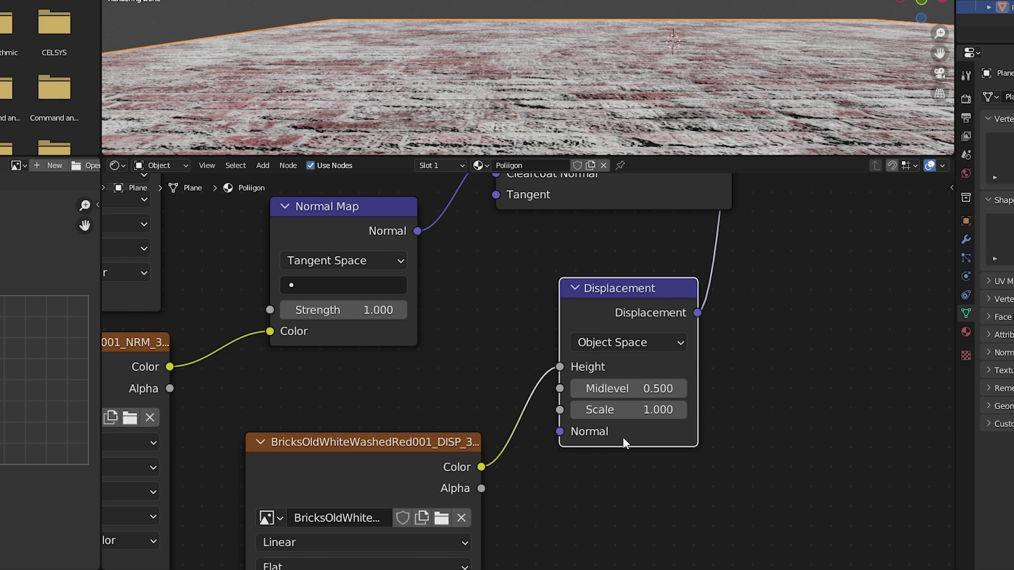
Set the Displacement node's Midlevel to 0
click(611, 388)
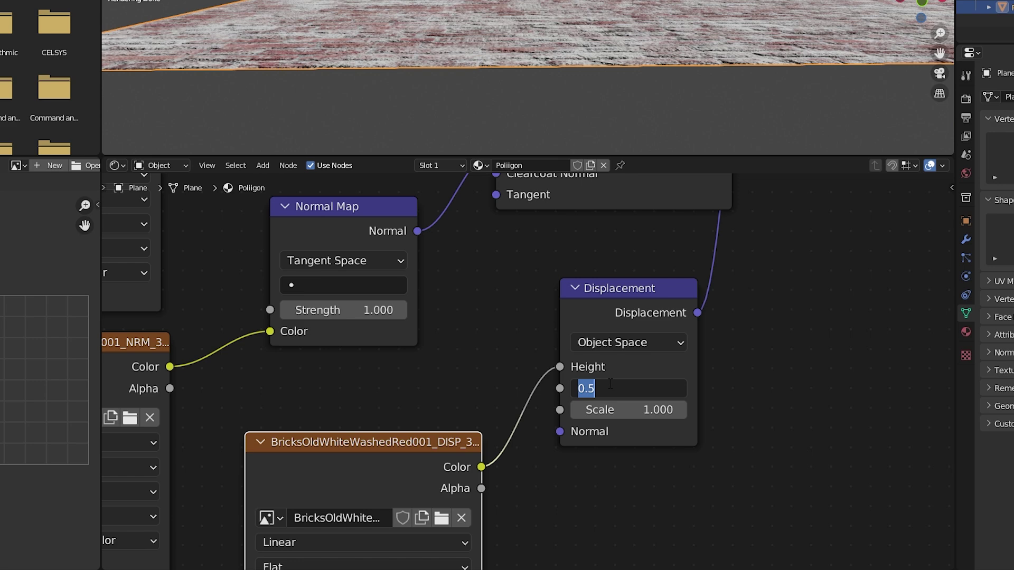
text(0)
key(Return)
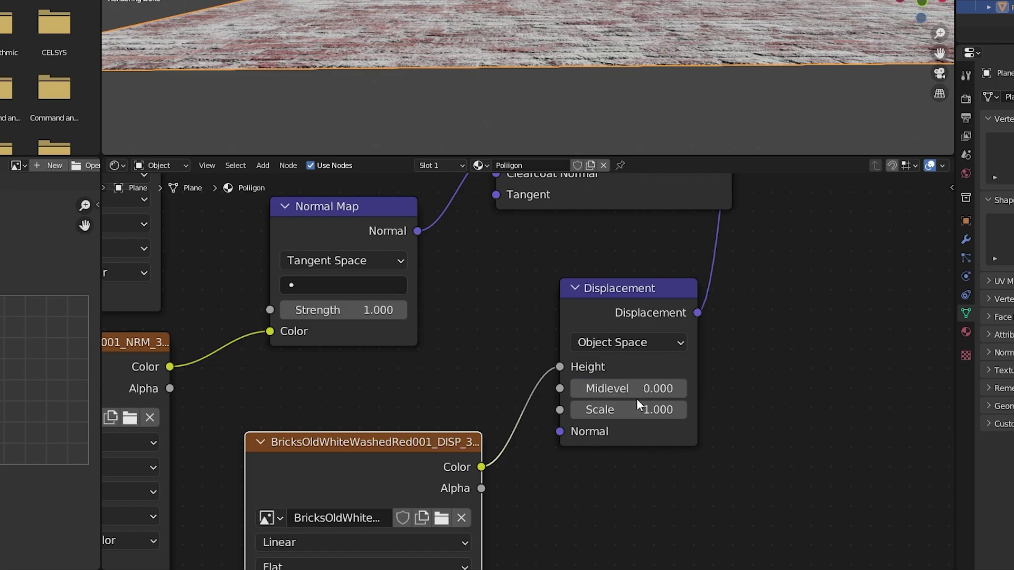
Enlarge the 3D viewport, duplicate the brick plane and place the copy beside the original
middle_drag(639, 62, 660, 60)
scroll(660, 63, down, 5)
drag(672, 154, 652, 425)
key(shift+d)
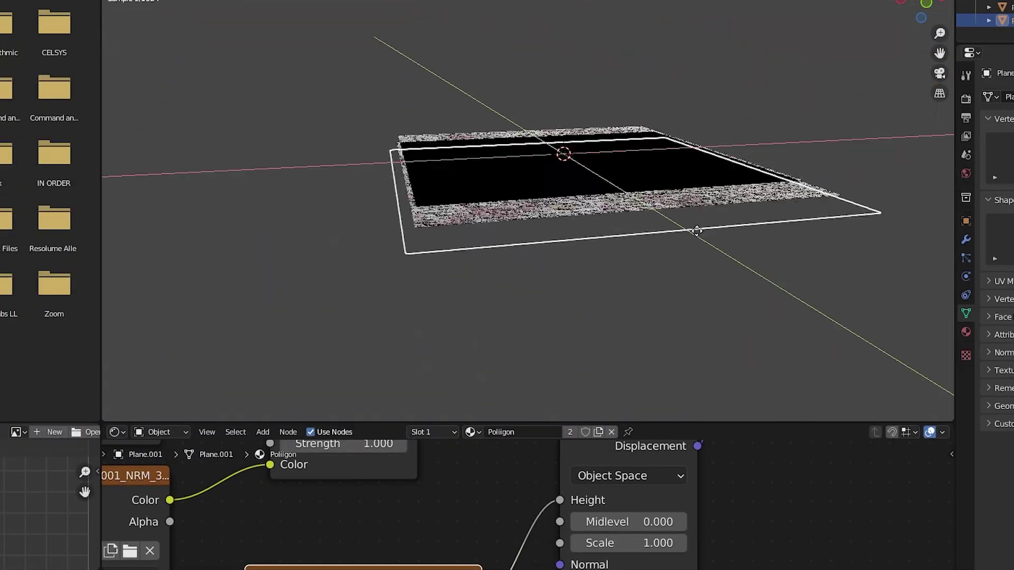
click(621, 262)
middle_drag(622, 261, 687, 260)
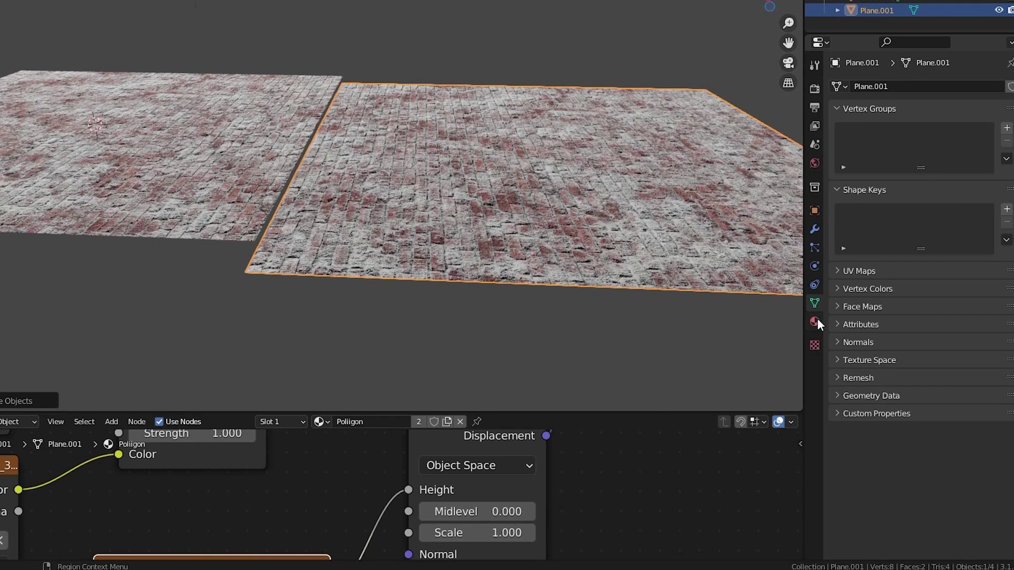
Set the surface displacement method in the Poliigon material's settings to Displacement Only
click(816, 321)
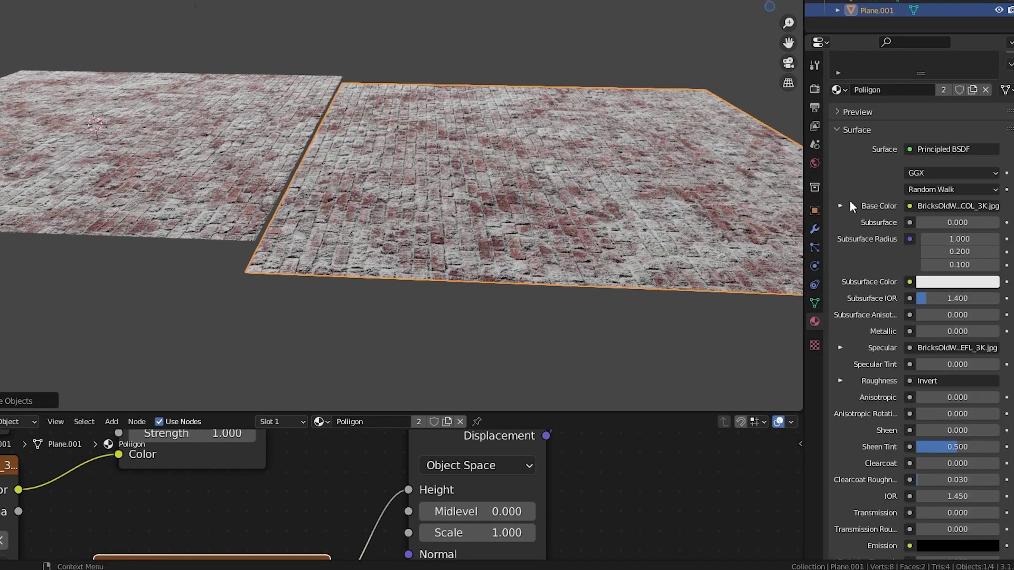
scroll(861, 248, down, 10)
scroll(865, 248, down, 3)
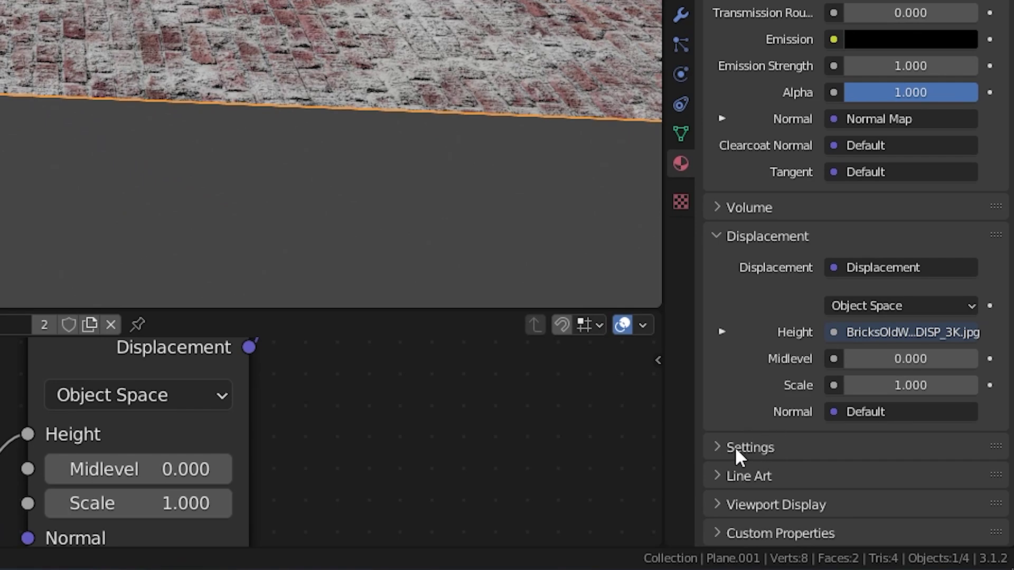
click(720, 446)
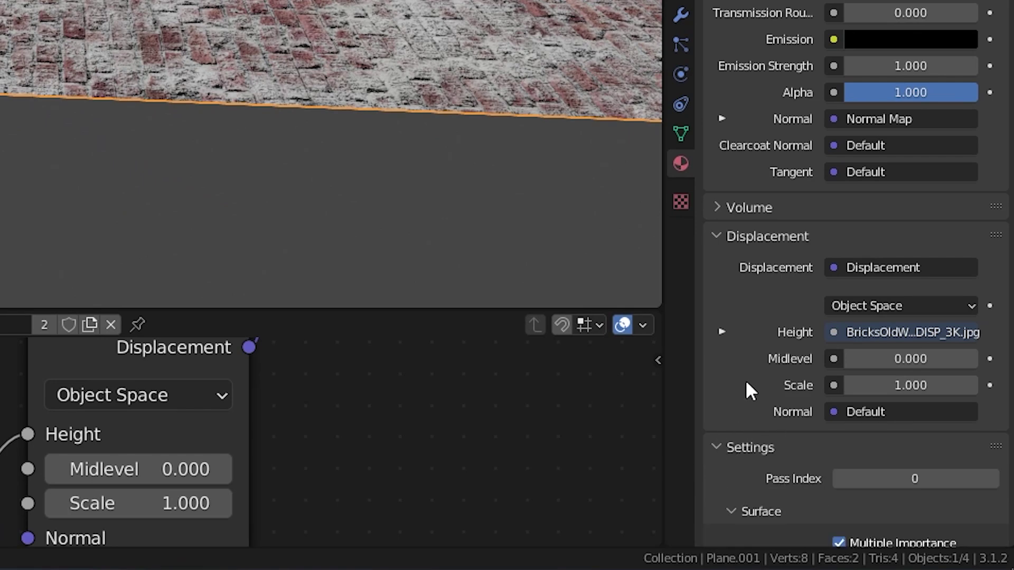
scroll(747, 389, down, 6)
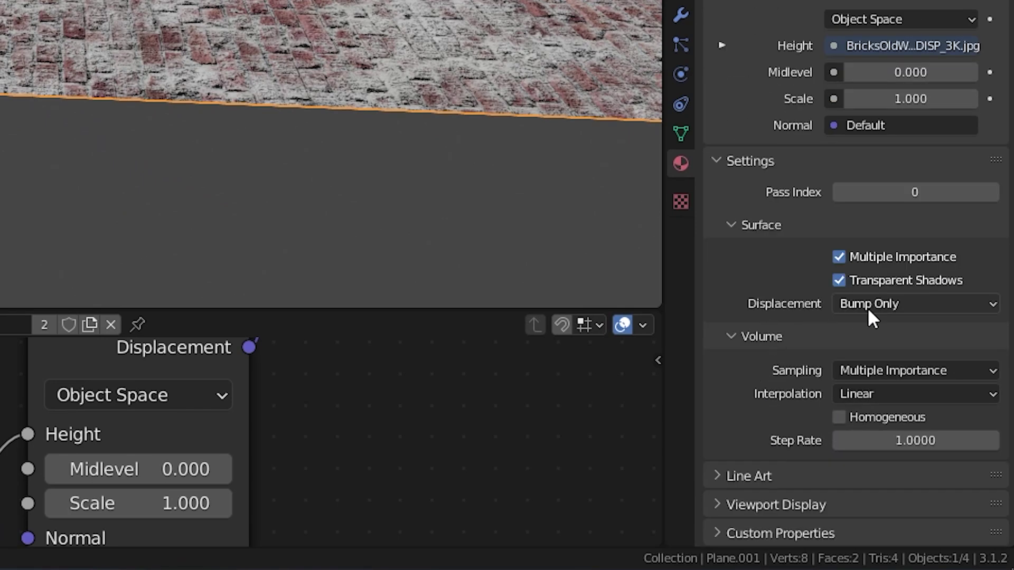
click(892, 302)
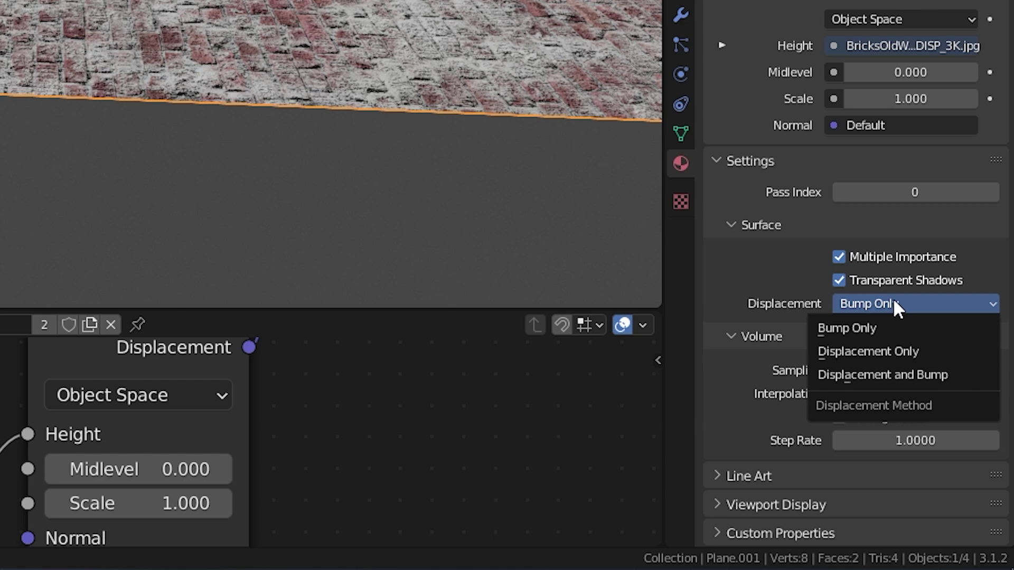
click(932, 331)
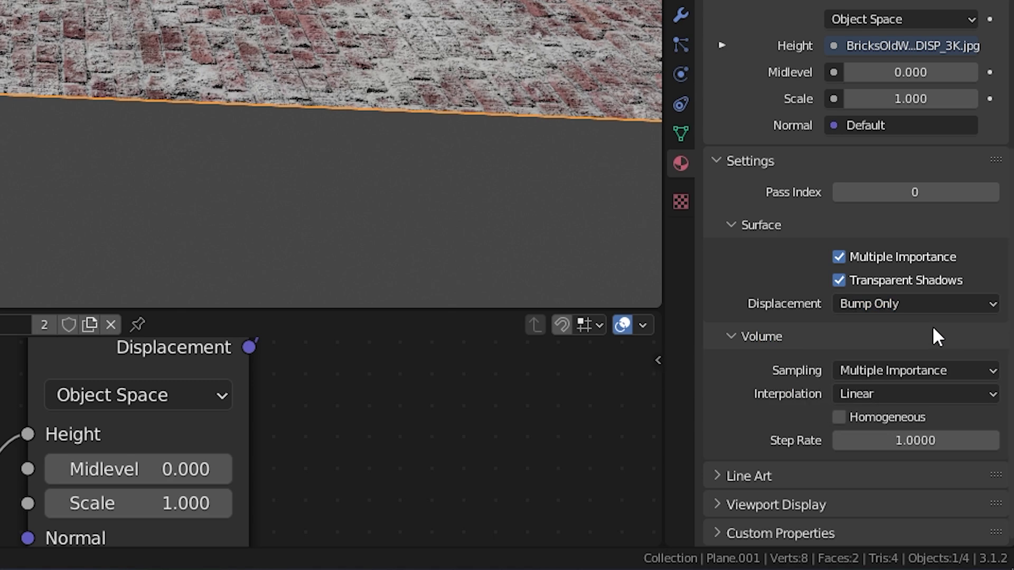
click(948, 303)
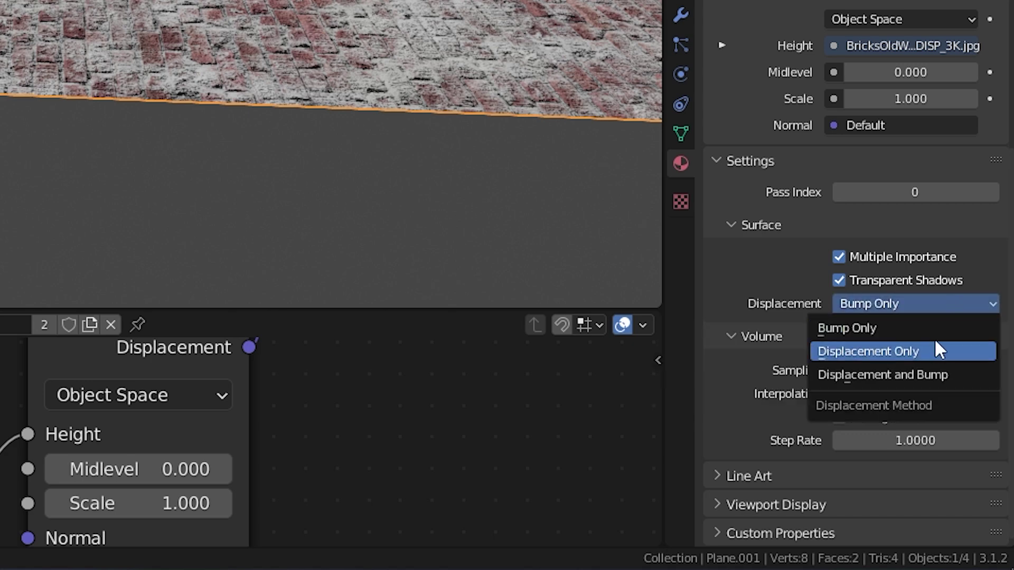
click(917, 353)
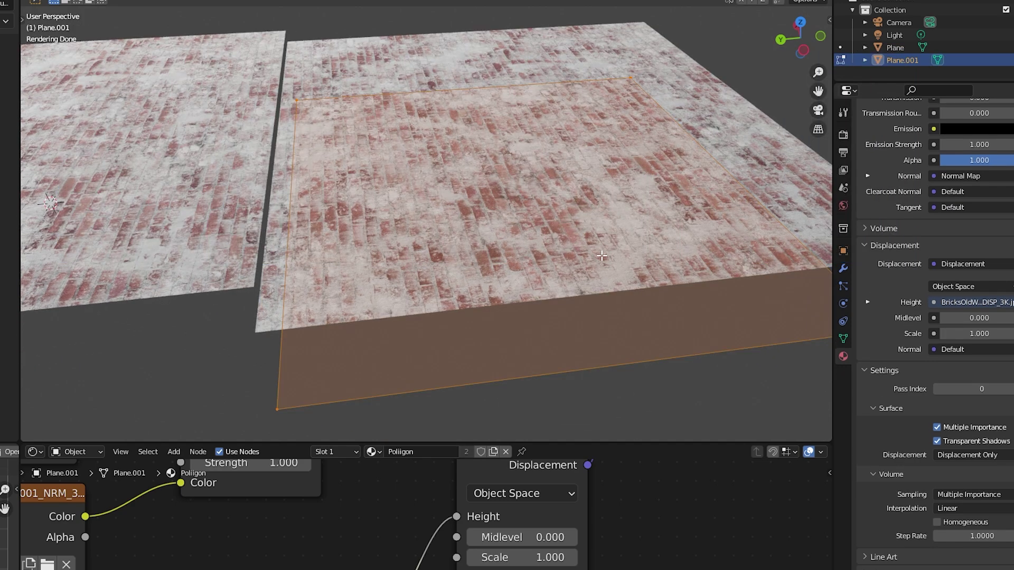
Subdivide the duplicated plane's mesh, repeat the subdivision four more times, and return to Object Mode
key(q)
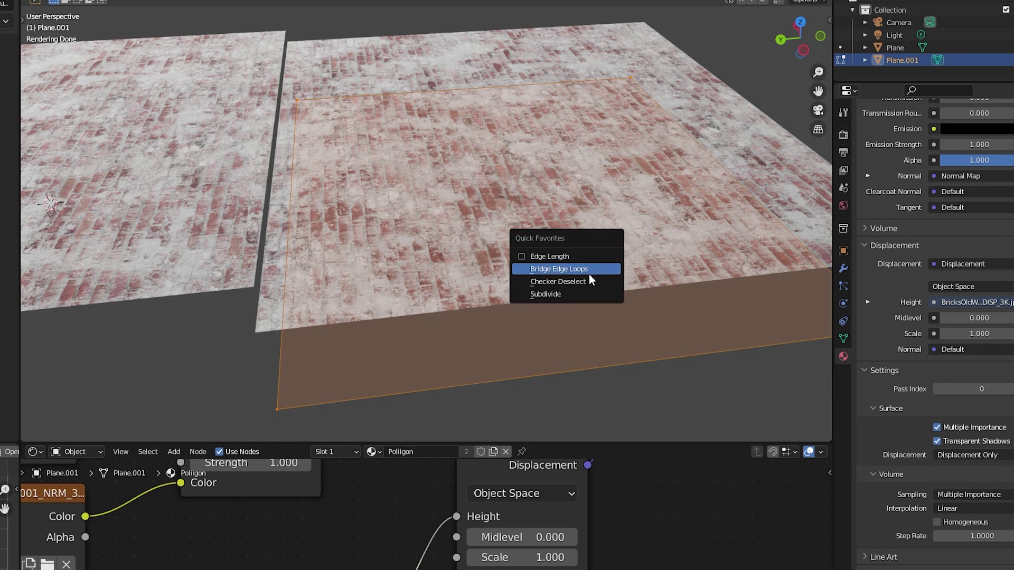
click(588, 294)
key(shift+r)
key(shift+r)
key(shift+r)
key(shift+r)
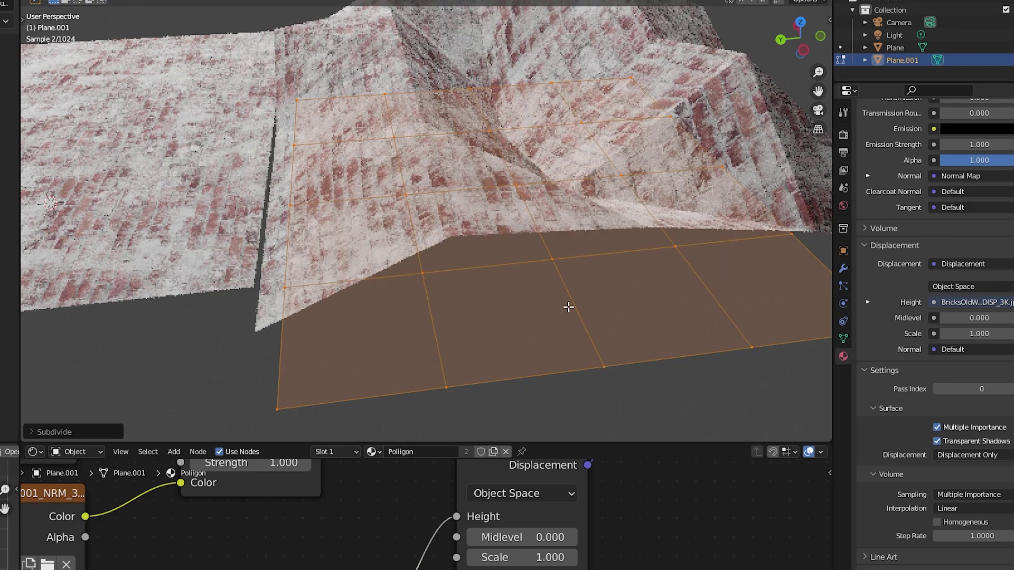
key(Tab)
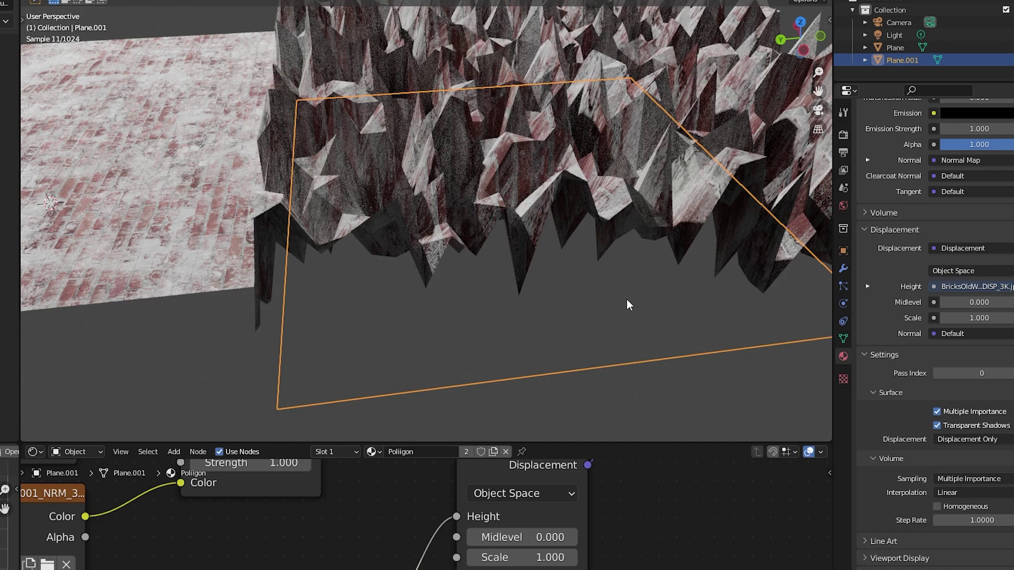
Enlarge the node editor and set the Displacement node's Scale to 0.1
scroll(594, 264, down, 5)
middle_drag(594, 245, 614, 236)
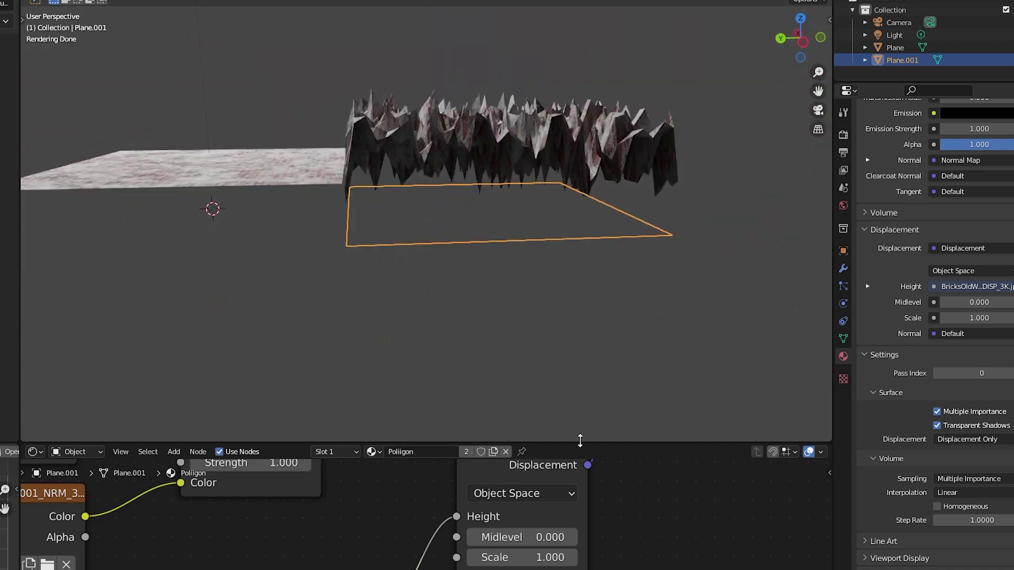
drag(582, 446, 618, 236)
middle_drag(624, 180, 641, 123)
click(544, 455)
text(.1)
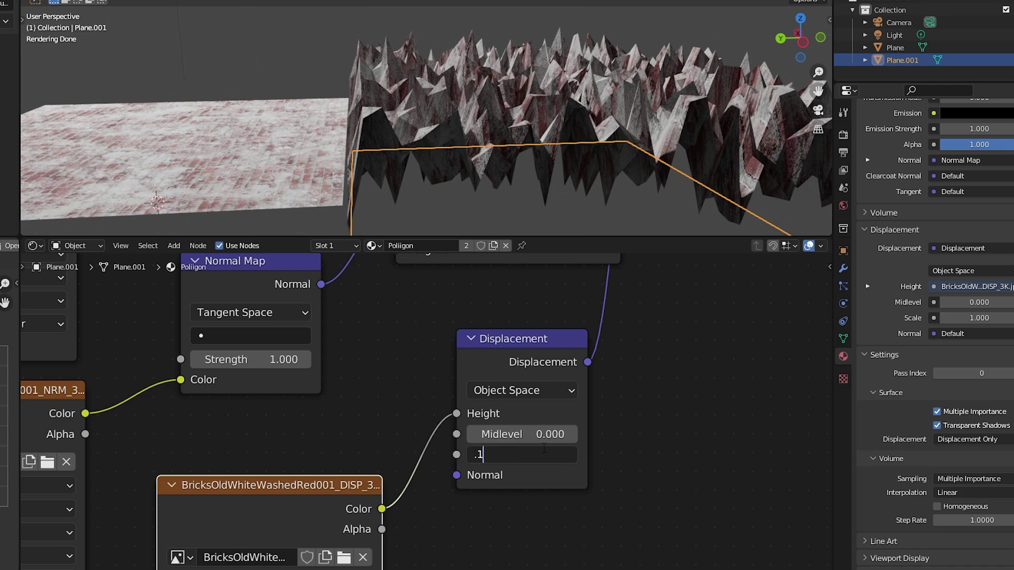
key(Return)
middle_drag(658, 147, 595, 122)
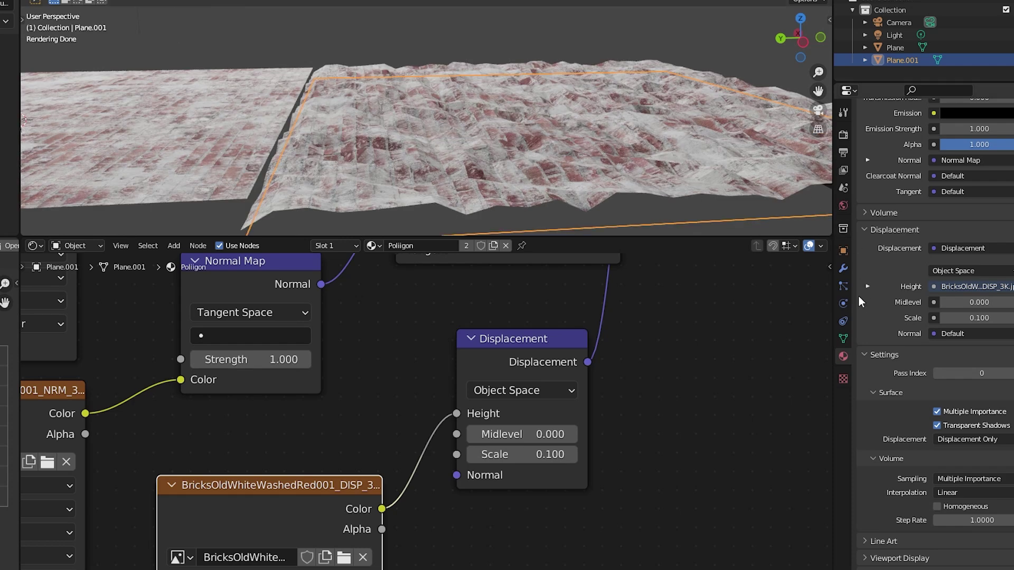
Add a Subdivision Surface modifier to the duplicated plane, using the Simple type with 3 viewport levels
click(843, 269)
click(940, 133)
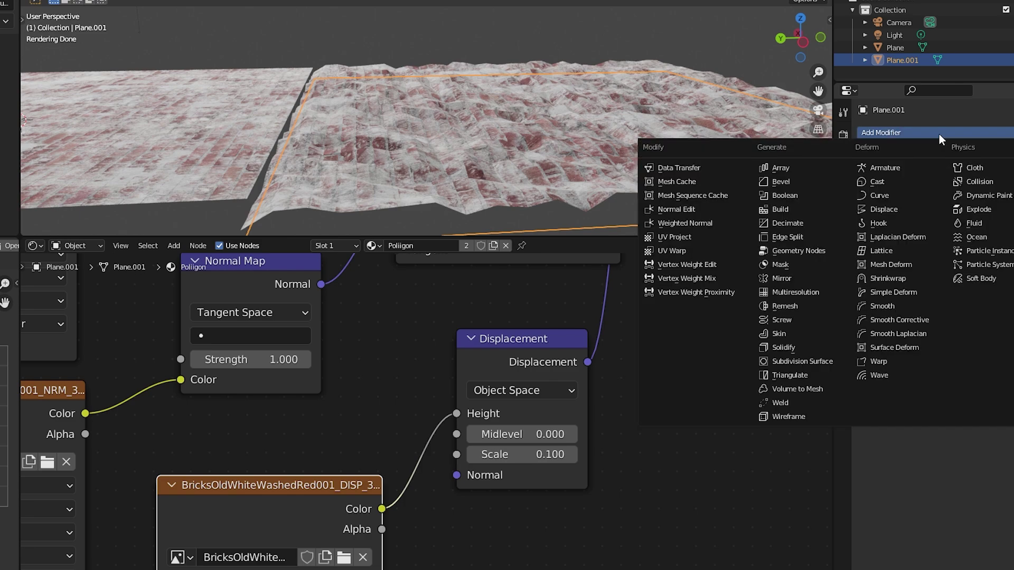
click(800, 360)
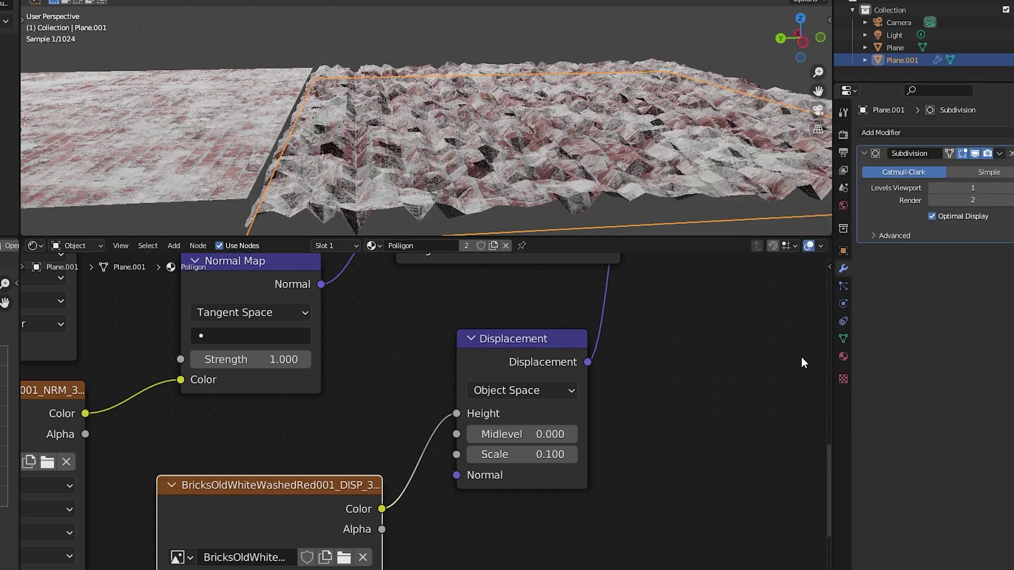
click(972, 173)
click(1006, 188)
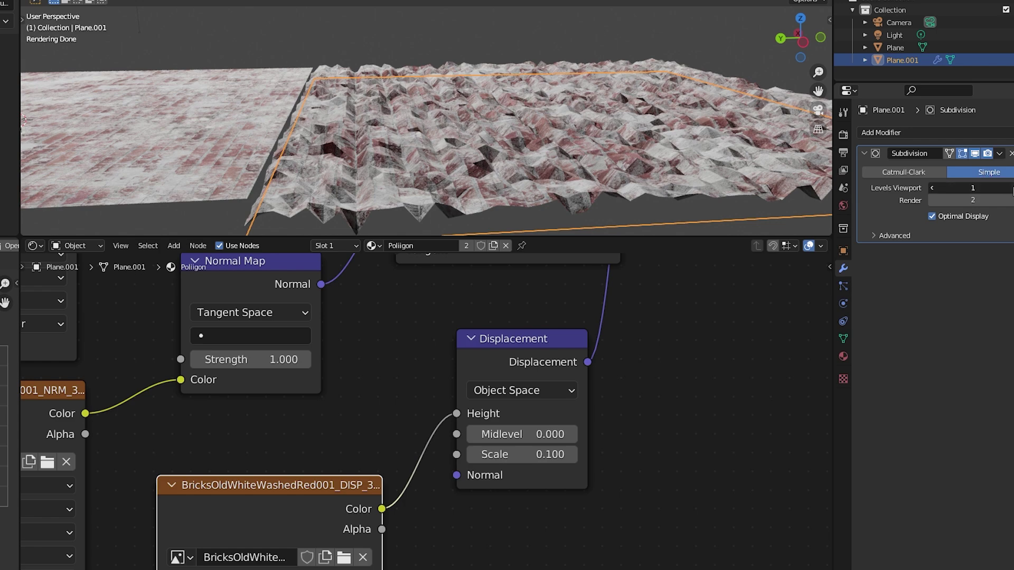
click(1006, 188)
Set the Displacement node's Scale to 0.02 and raise the Subdivision modifier's viewport levels to 4
click(530, 455)
text(.01)
key(Return)
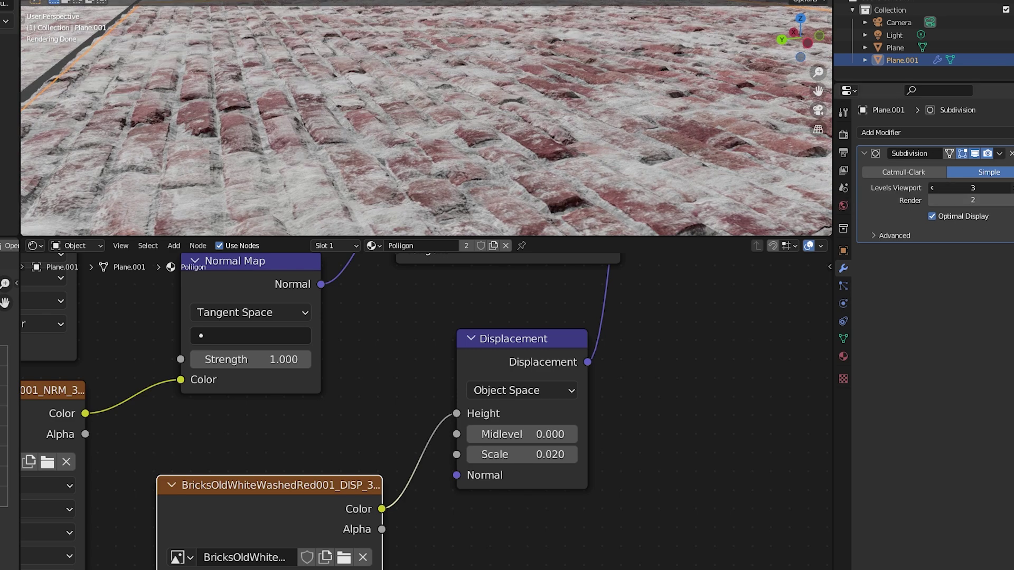
click(1009, 188)
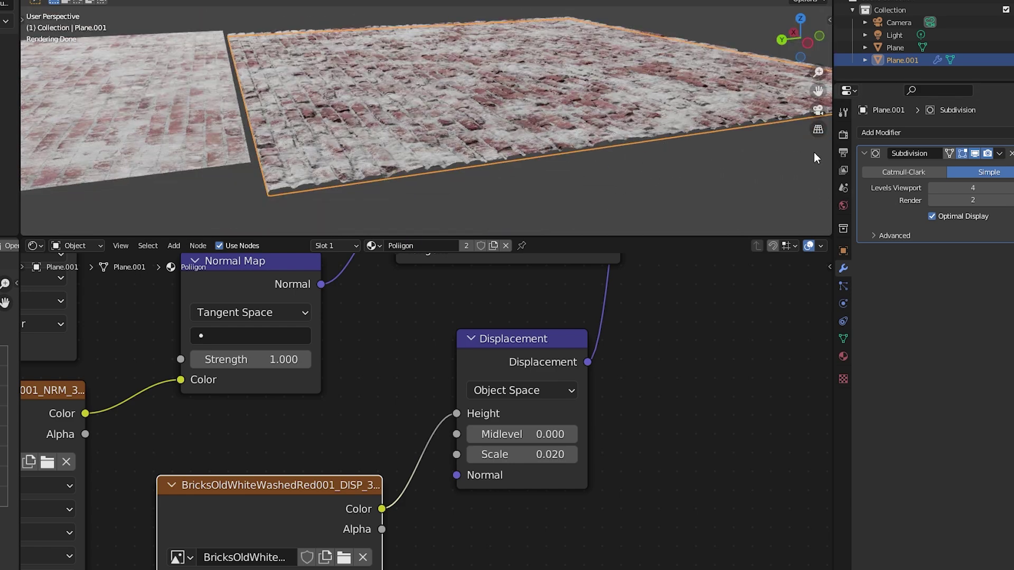
middle_drag(581, 129, 602, 119)
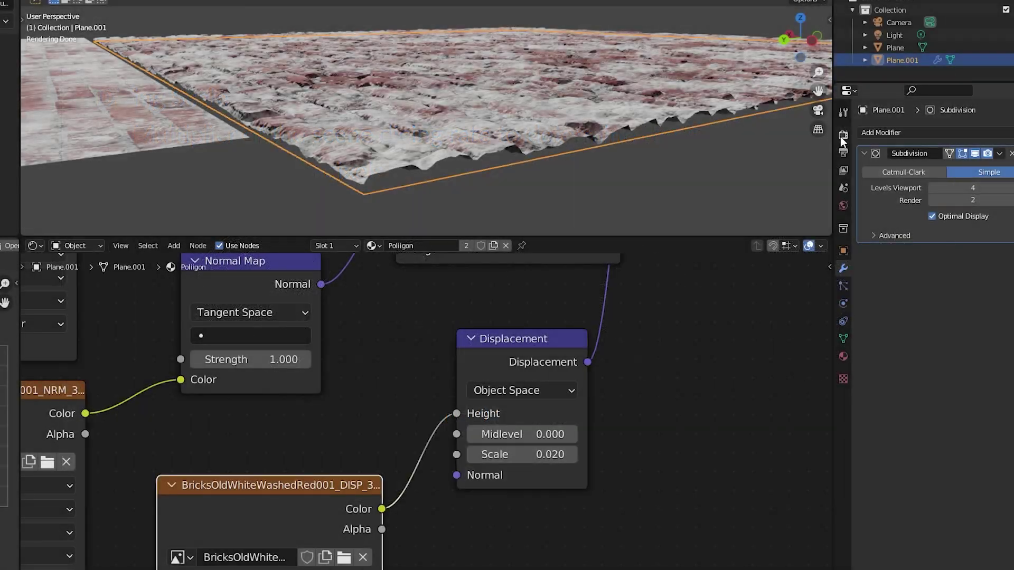
Set the Cycles feature set to Experimental in the scene's render properties
click(844, 130)
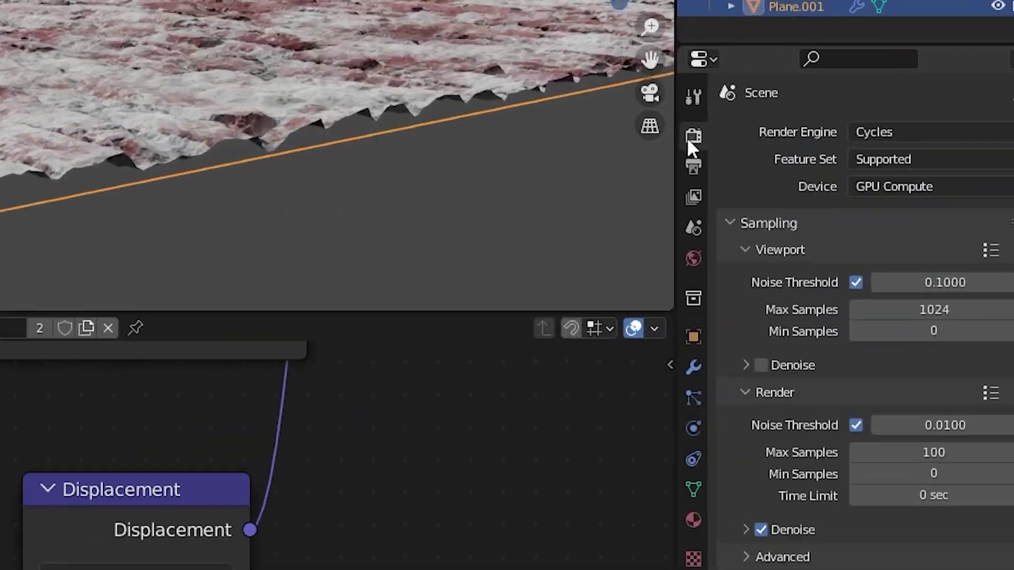
click(853, 168)
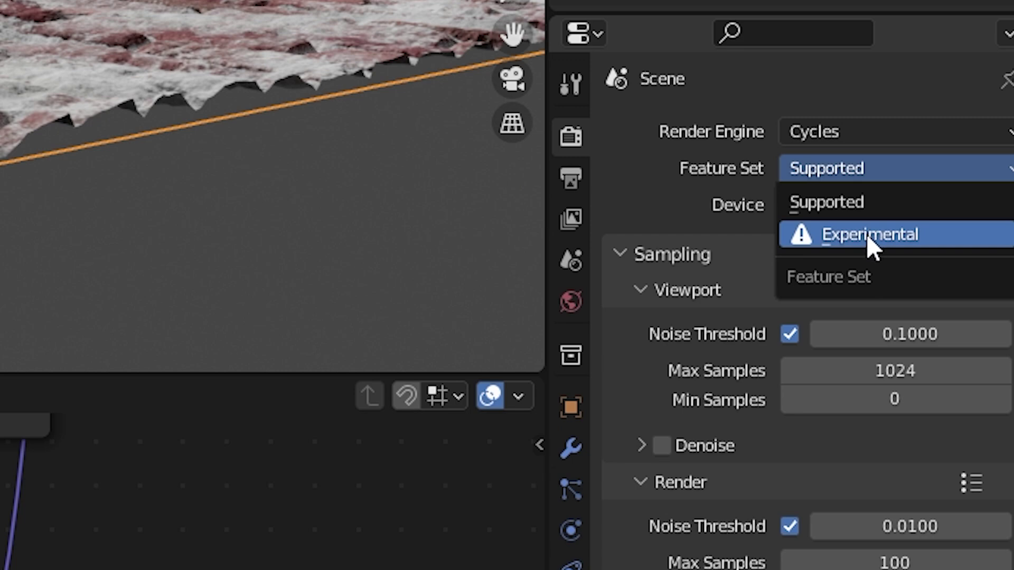
click(938, 246)
Enable Adaptive Subdivision on the duplicated plane's Subdivision modifier and set its Dicing Scale to 0.50
click(571, 448)
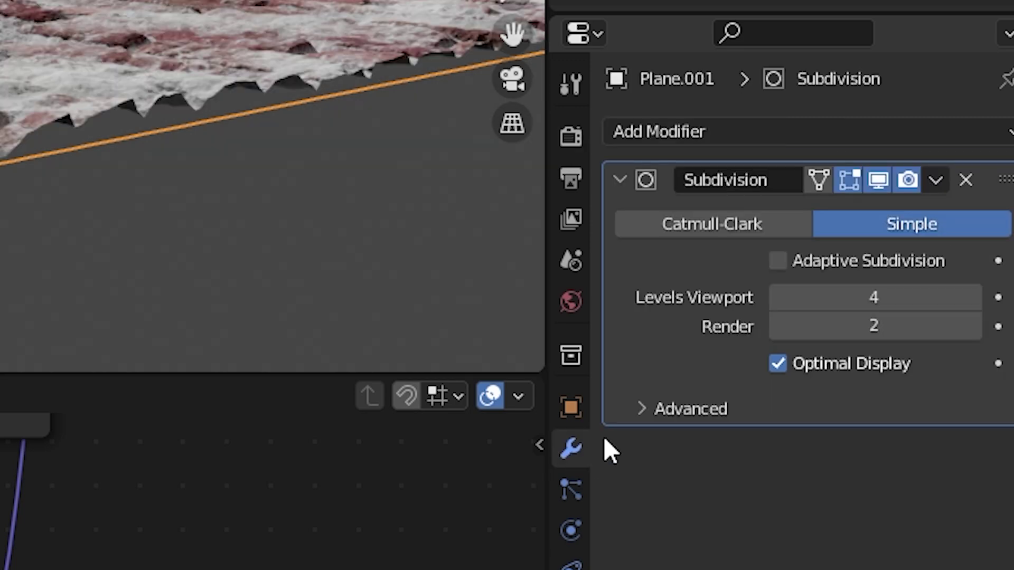
click(779, 260)
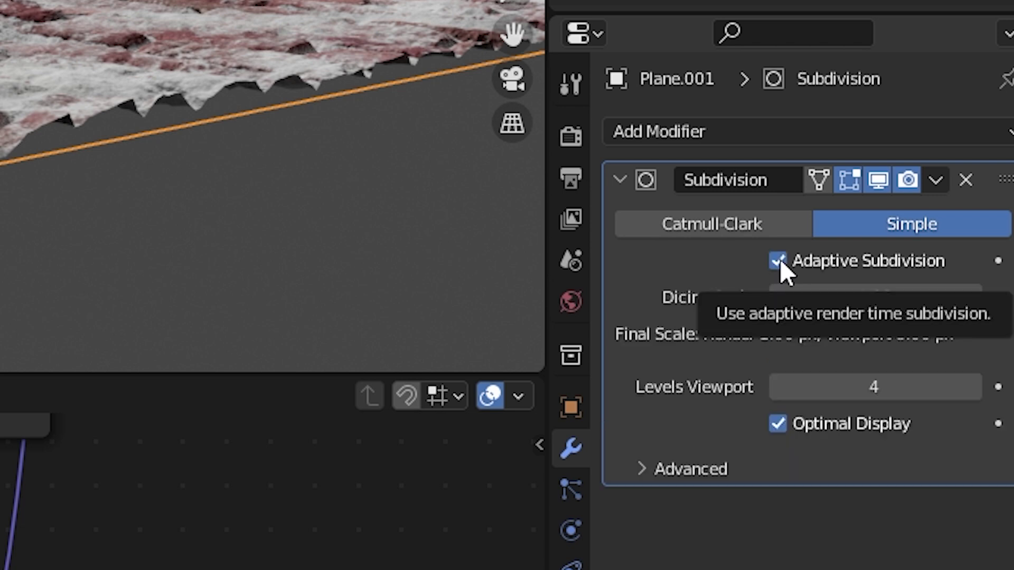
drag(882, 296, 845, 296)
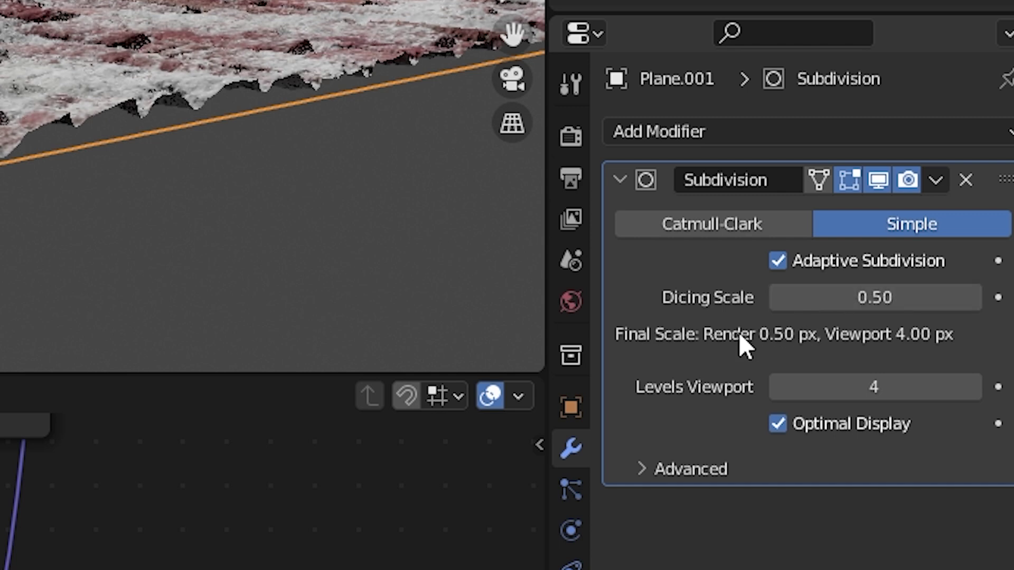
click(822, 387)
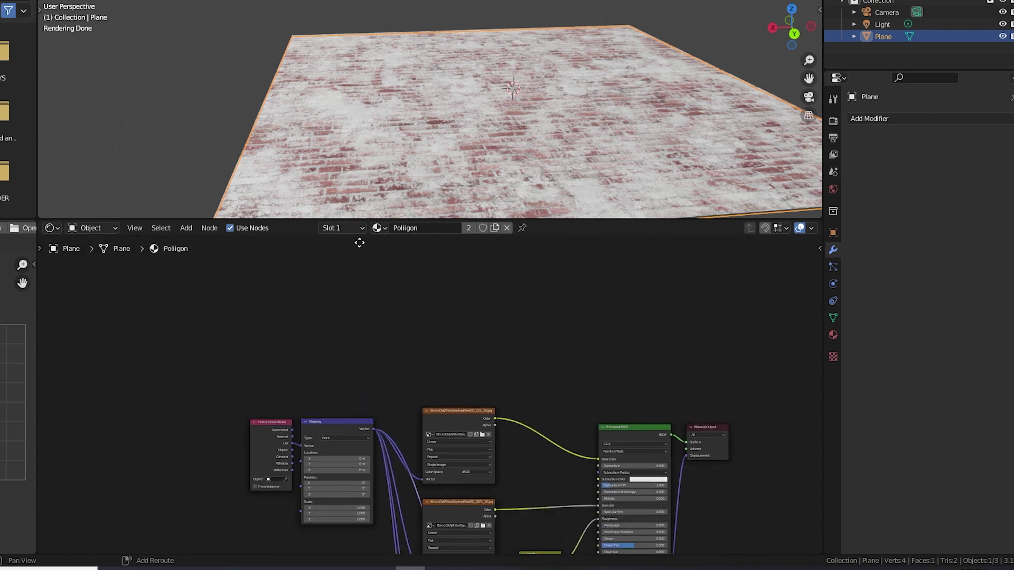
Set the X, Y and Z Scale of the brick material's Mapping node to 2 all at once
scroll(386, 503, up, 5)
scroll(337, 498, up, 4)
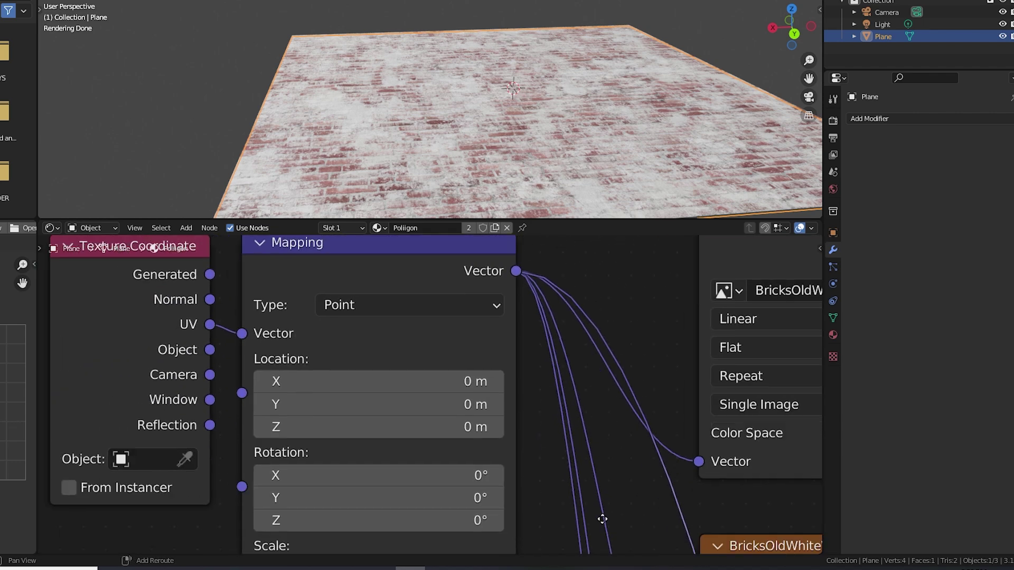
middle_drag(602, 516, 695, 398)
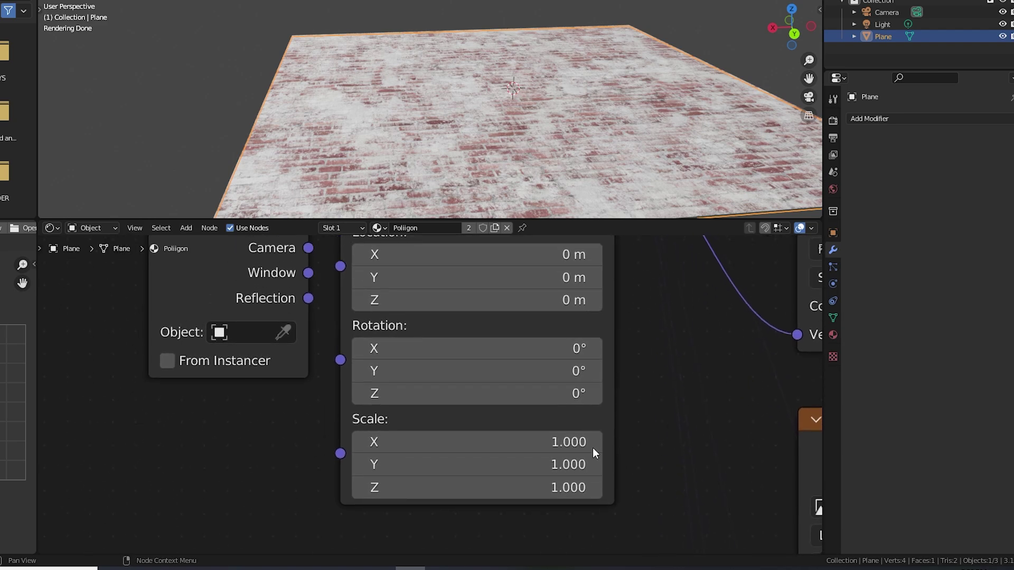
drag(569, 442, 532, 433)
key(ctrl+z)
click(531, 442)
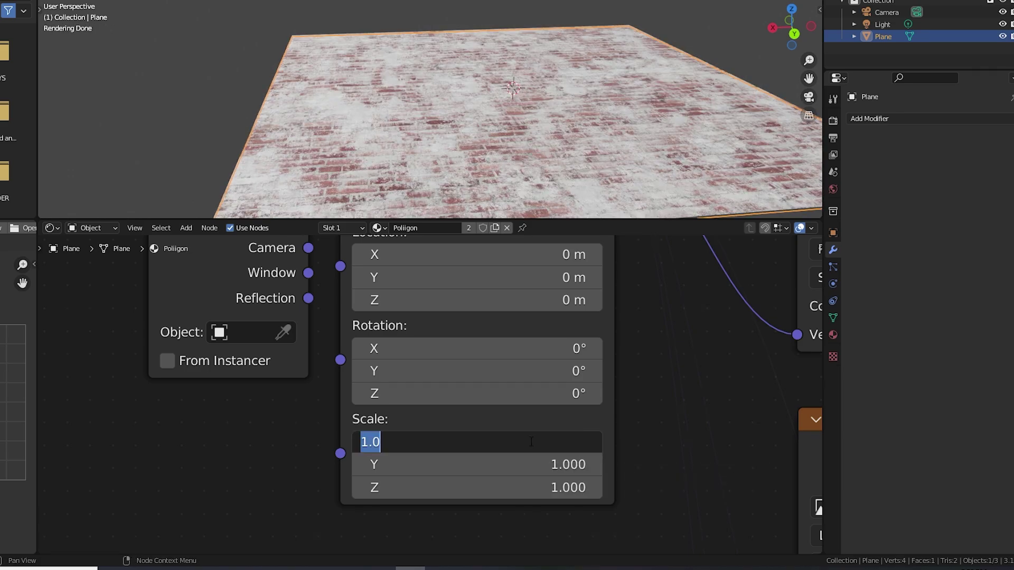
click(618, 461)
drag(562, 443, 546, 488)
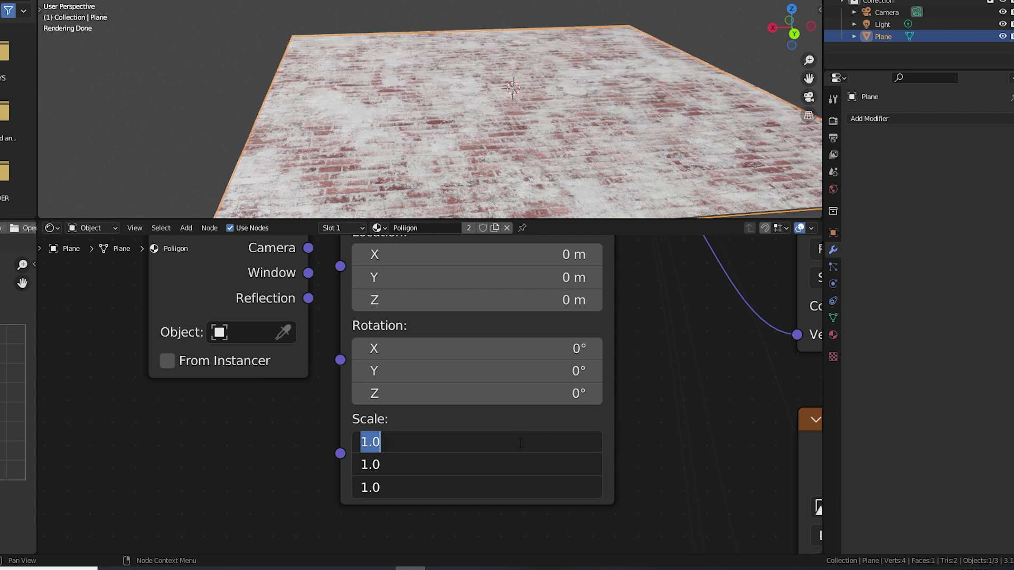
text(2)
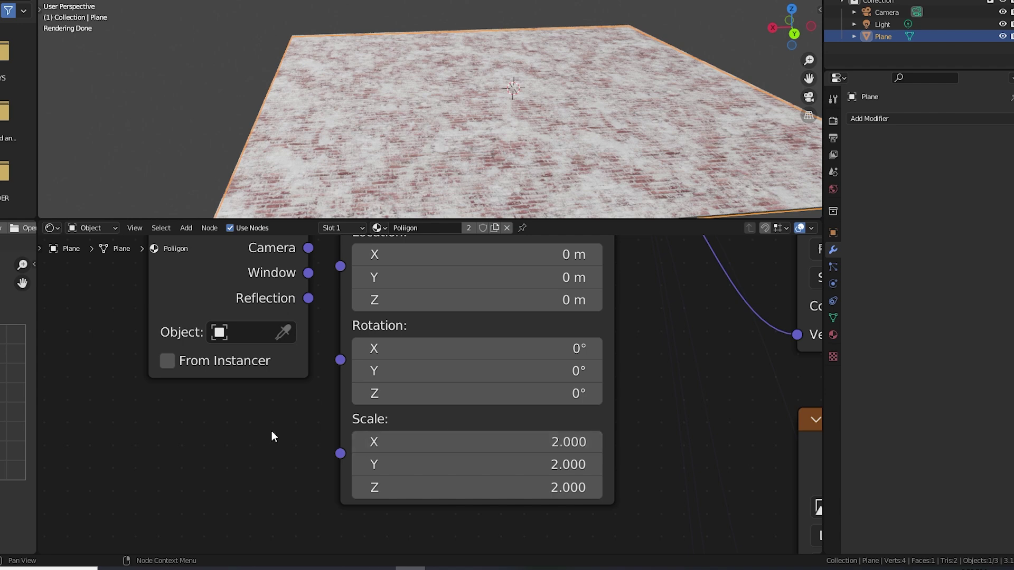
Add a Value node, connect it to the Mapping node's Scale input and set it to 0.24
key(shift+a)
mouse_move(233, 419)
text(val)
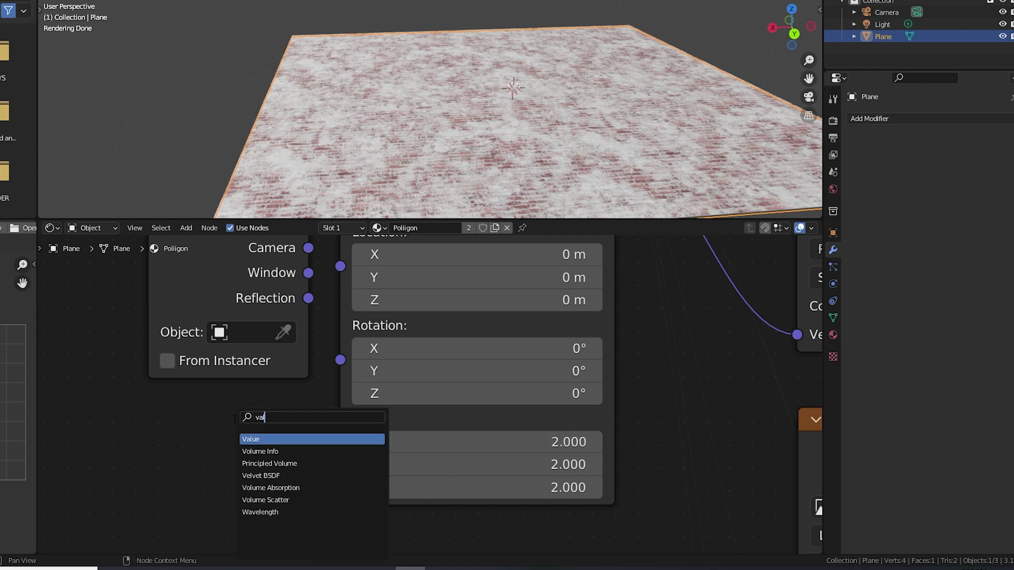
key(Return)
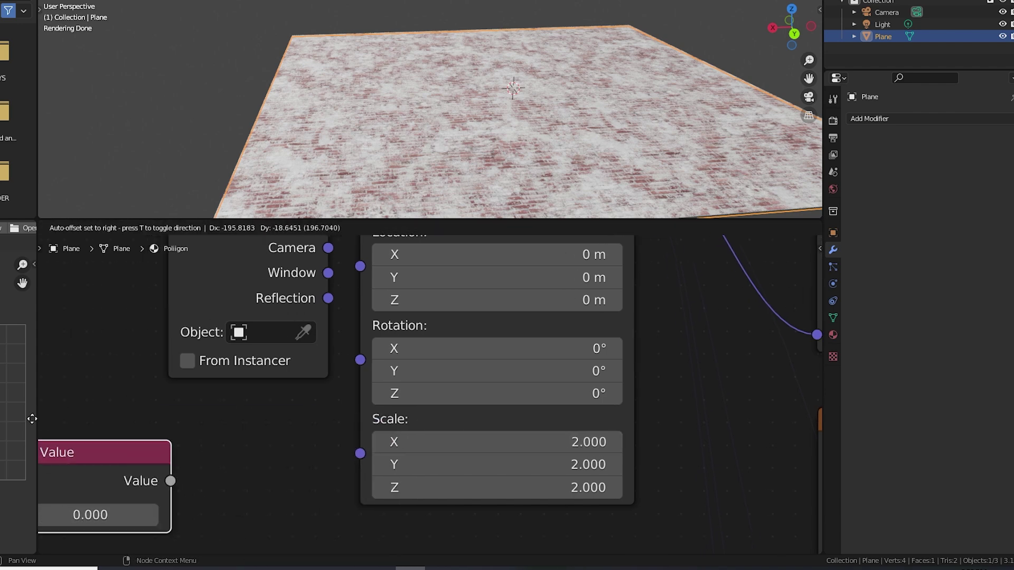
click(328, 461)
drag(338, 457, 391, 453)
mouse_move(256, 492)
mouse_down()
mouse_move(296, 492)
mouse_move(243, 501)
mouse_up()
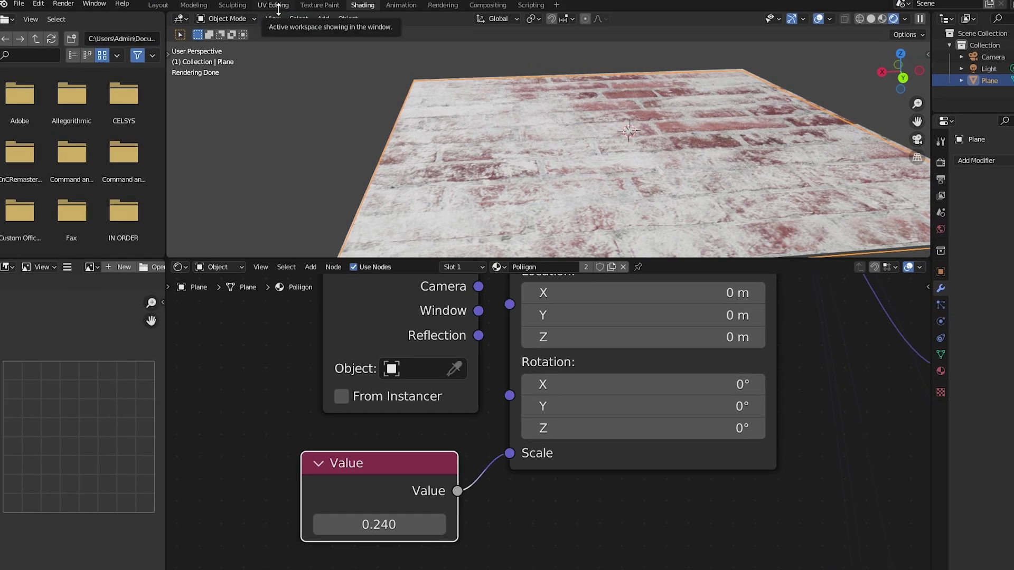
Switch to the UV Editing workspace and display the brick plane in Material Preview shading
click(276, 7)
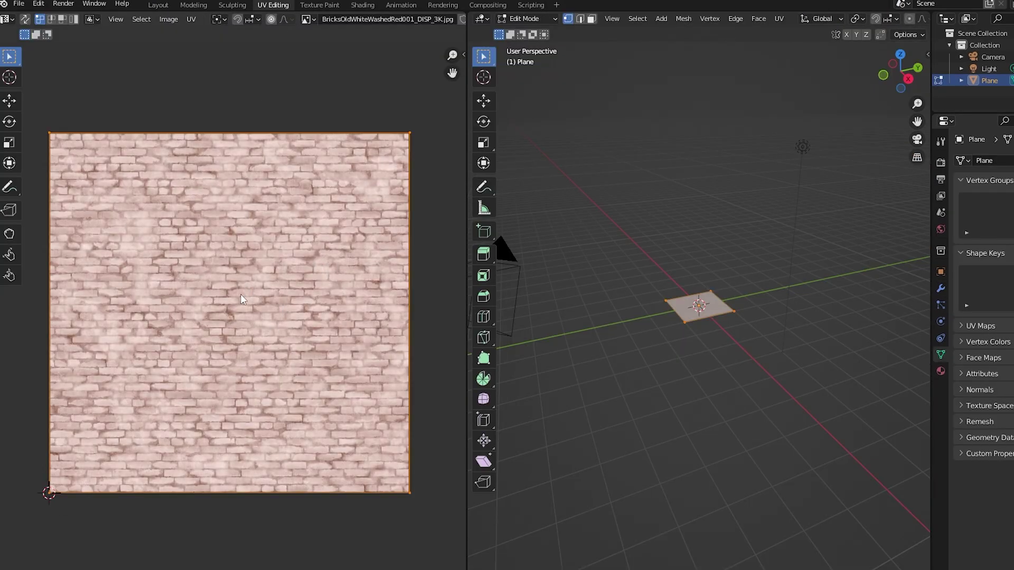
scroll(898, 20, down, 8)
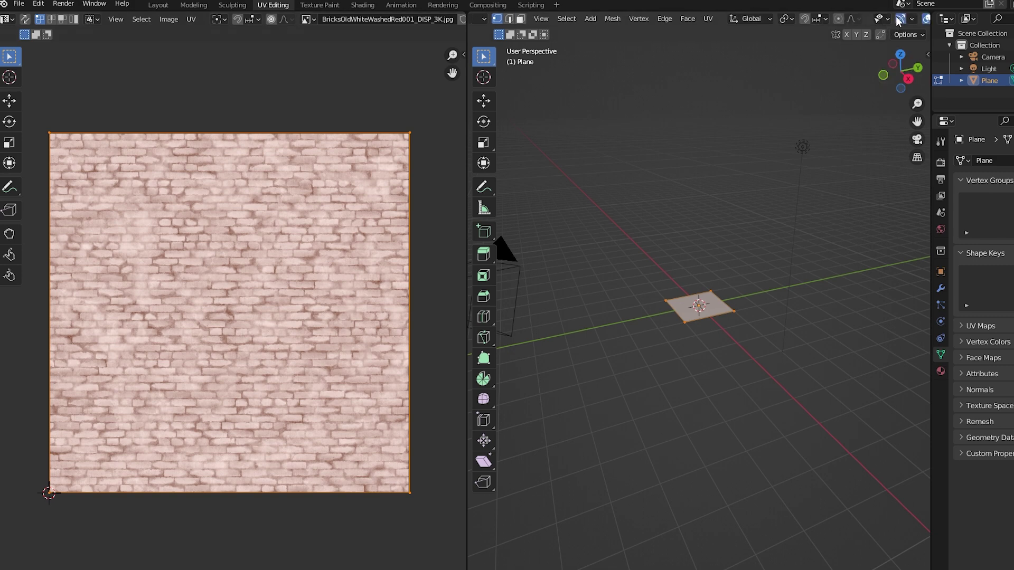
click(898, 19)
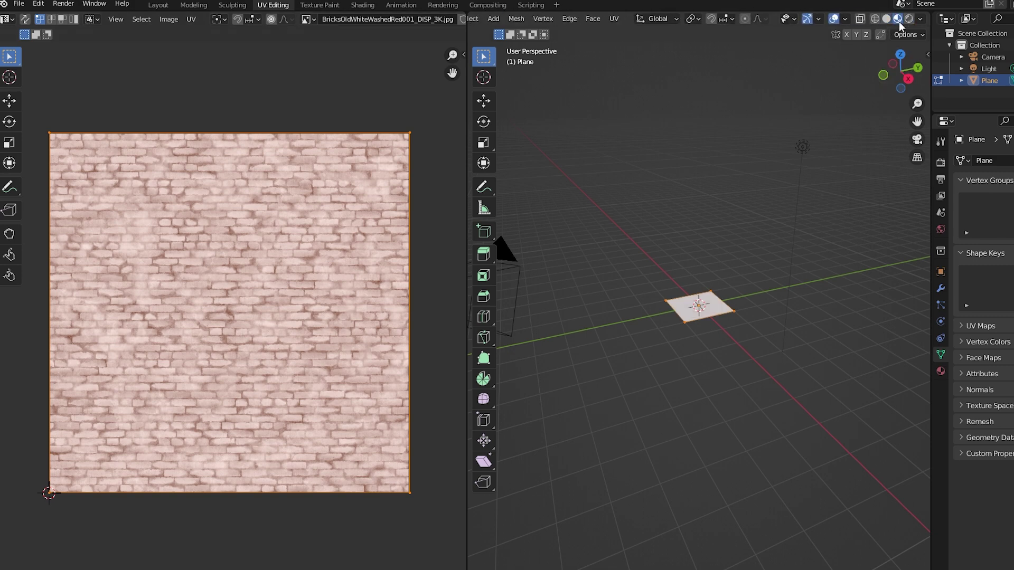
scroll(725, 339, up, 10)
middle_drag(725, 338, 765, 354)
Select all of the plane's UVs and scale them down within the brick displacement image
click(310, 280)
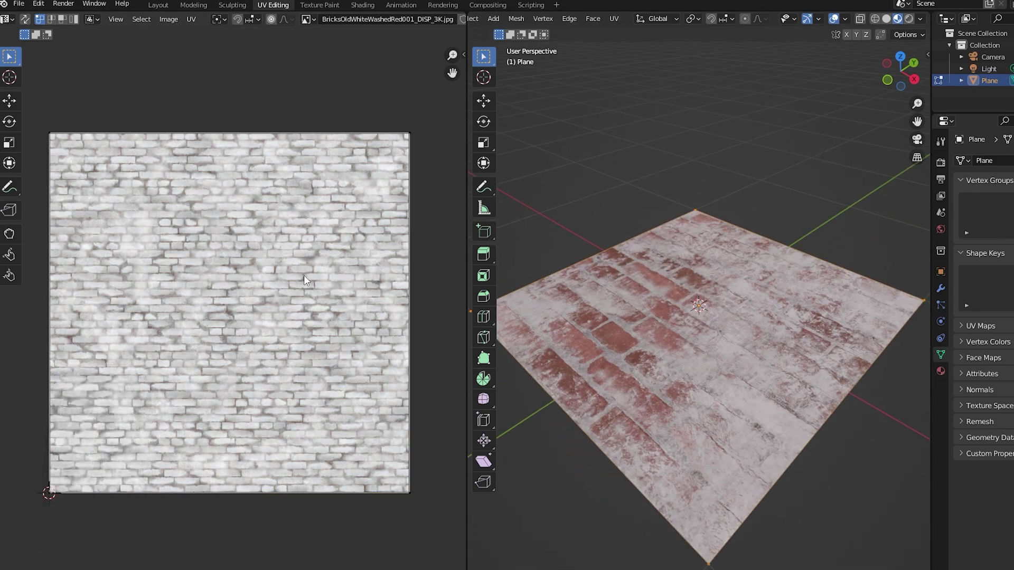
key(a)
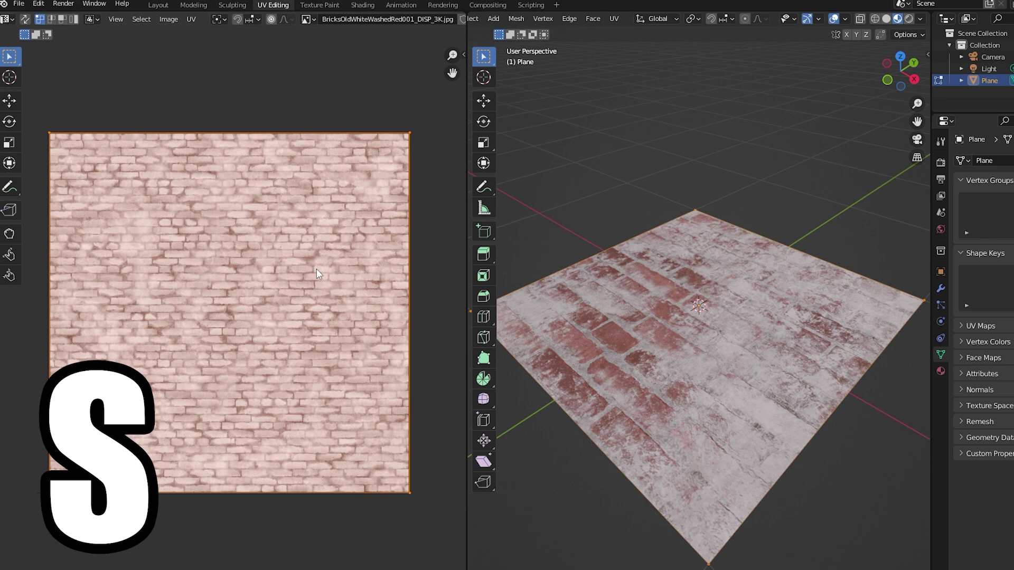
key(s)
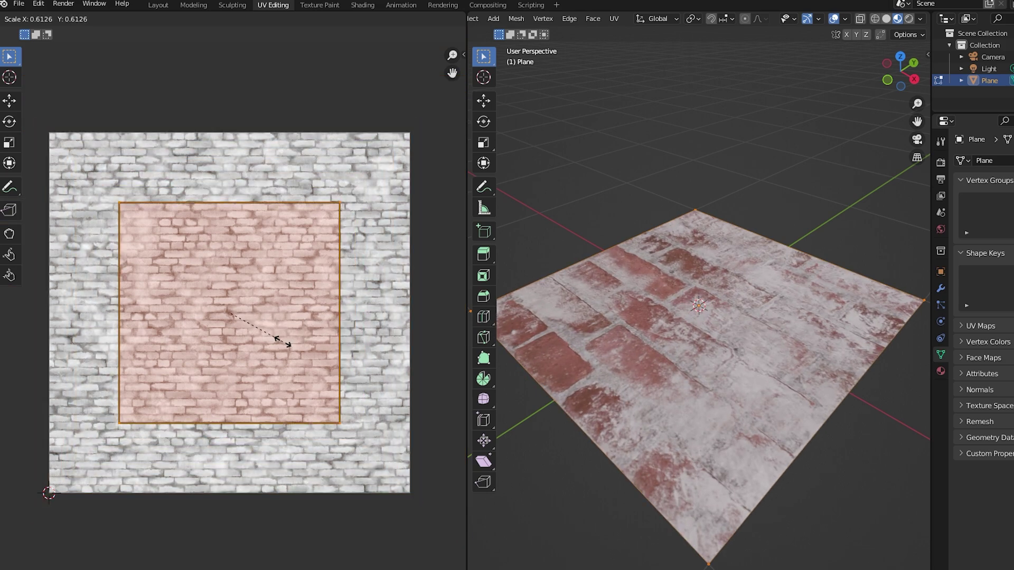
click(293, 341)
Move the plane's UV face within the brick image and rotate it to change the brick direction
key(g)
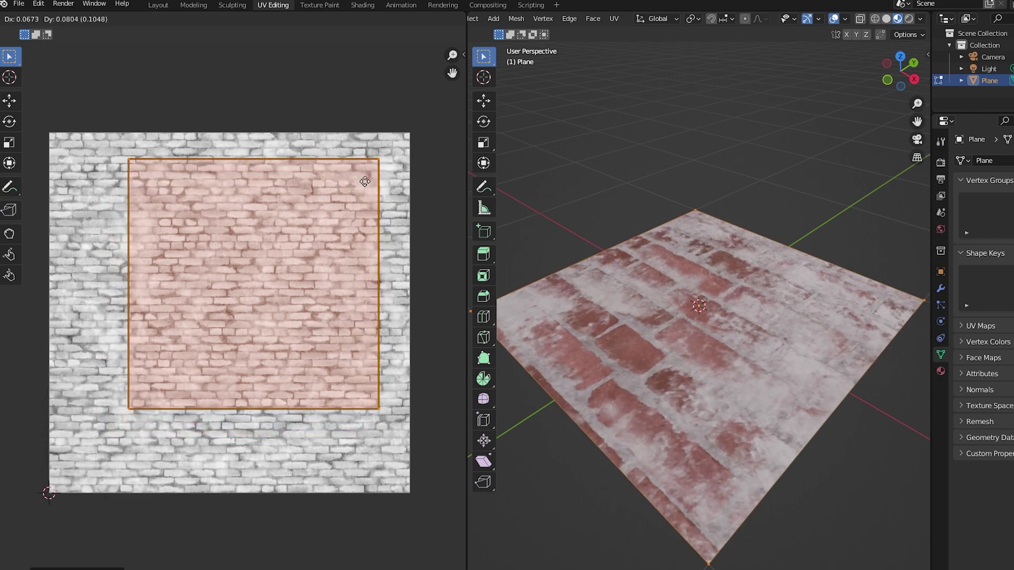
click(271, 273)
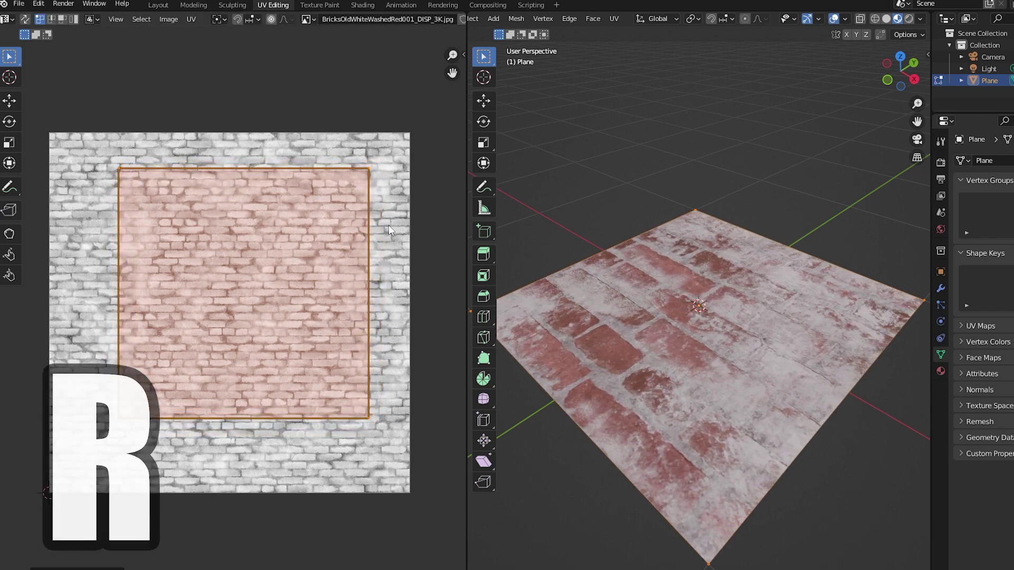
key(r)
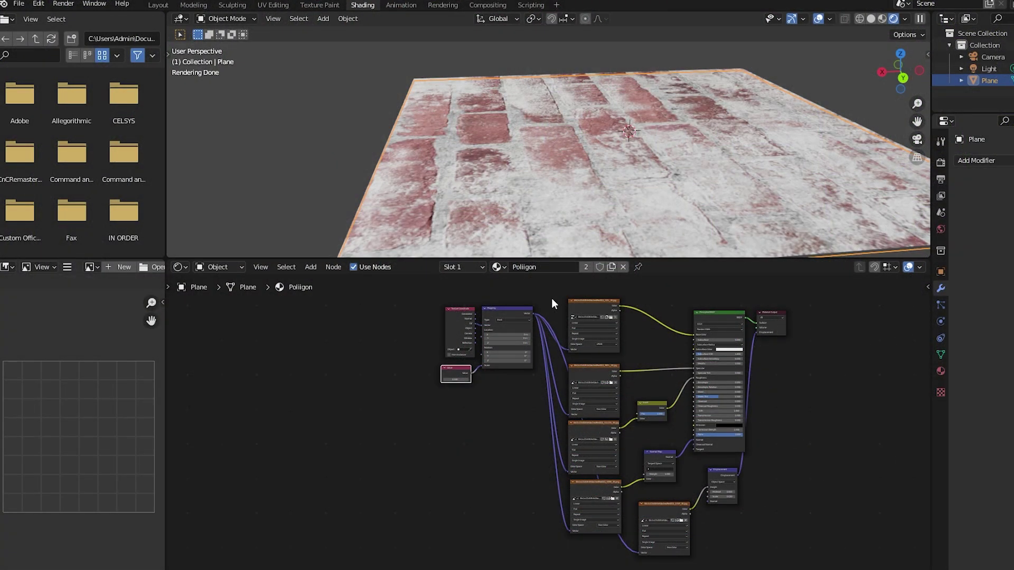
Unlink the Poliigon material from the plane and create a new default material in its place
click(940, 371)
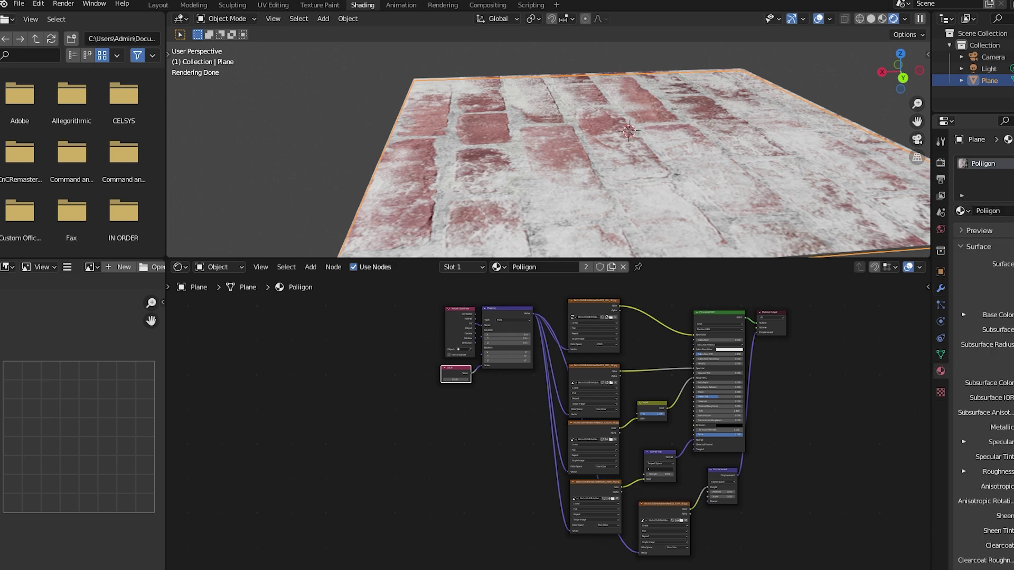
click(1012, 211)
click(996, 211)
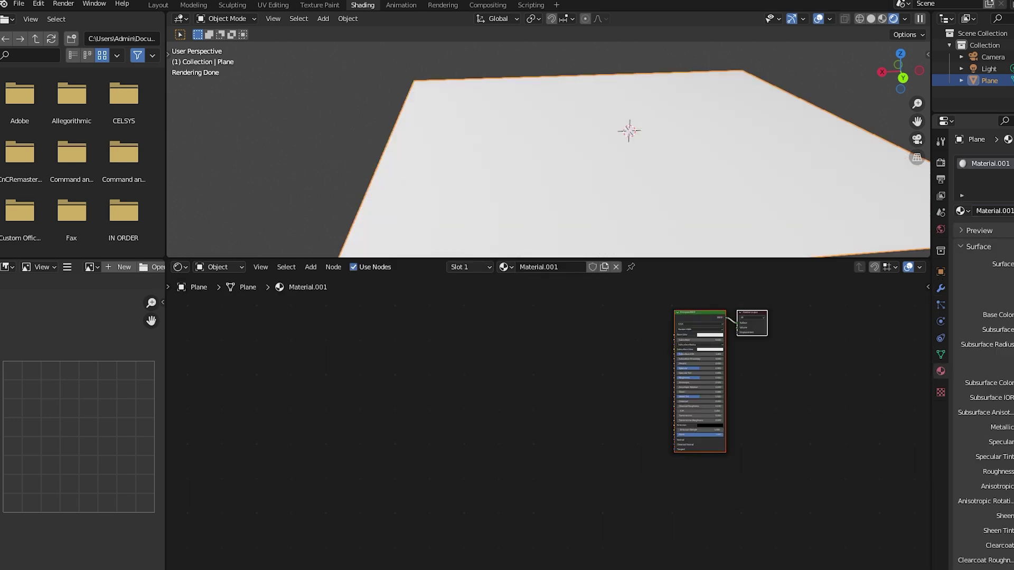
scroll(634, 331, up, 4)
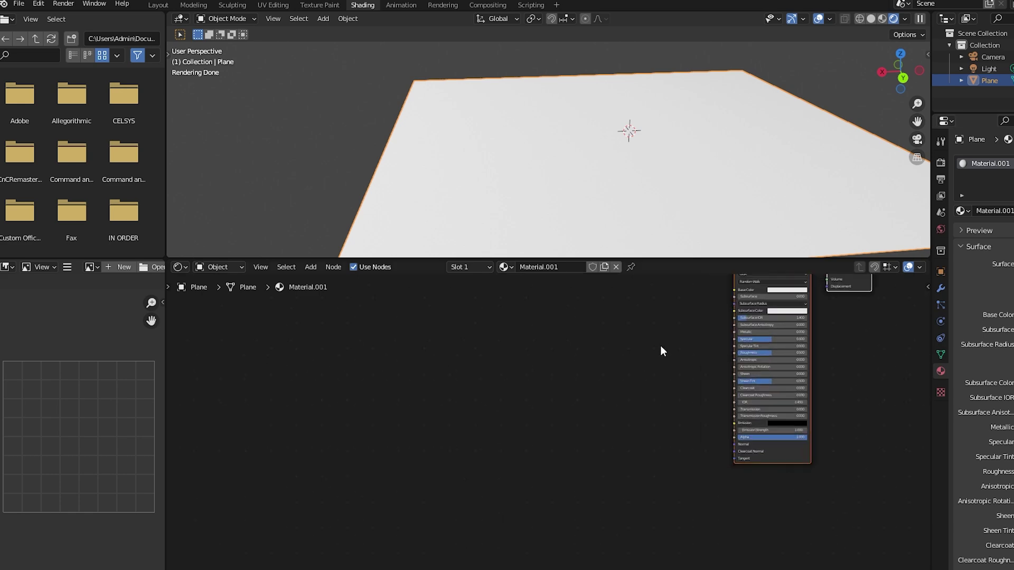
middle_drag(757, 324, 581, 471)
scroll(588, 450, down, 2)
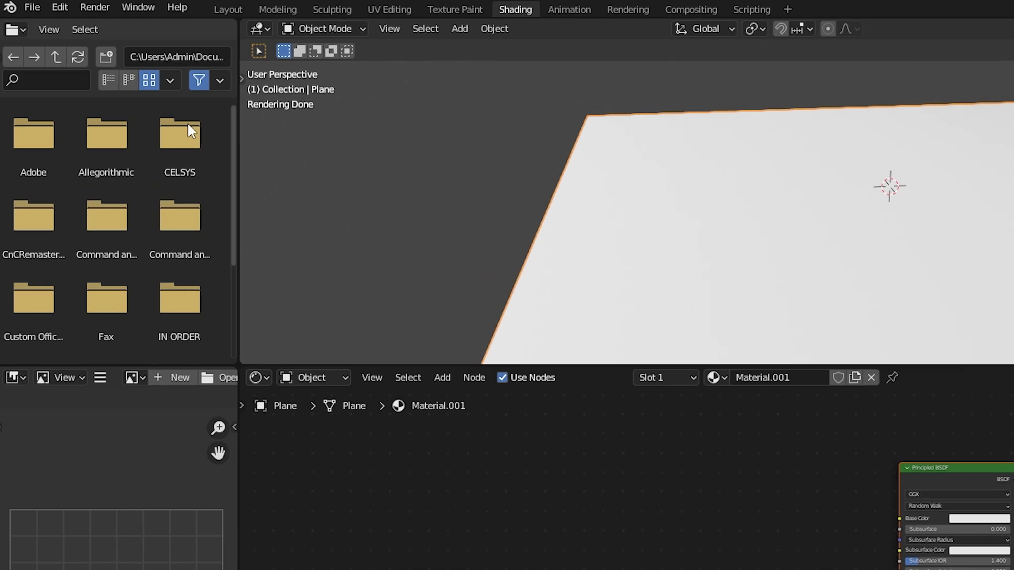
Search the add-on preferences for the node add-ons to check whether Node Wrangler is enabled
click(38, 4)
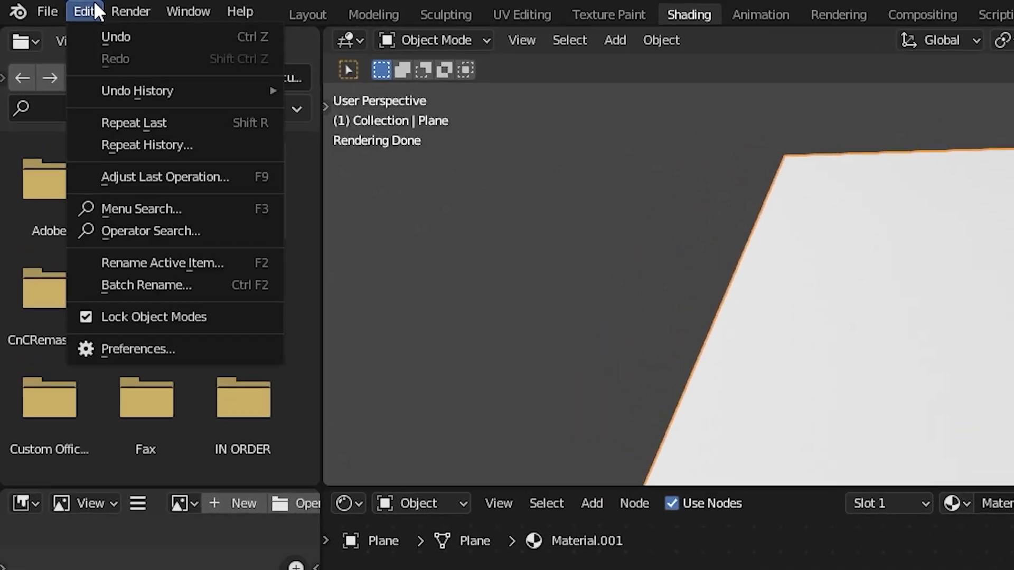
click(67, 182)
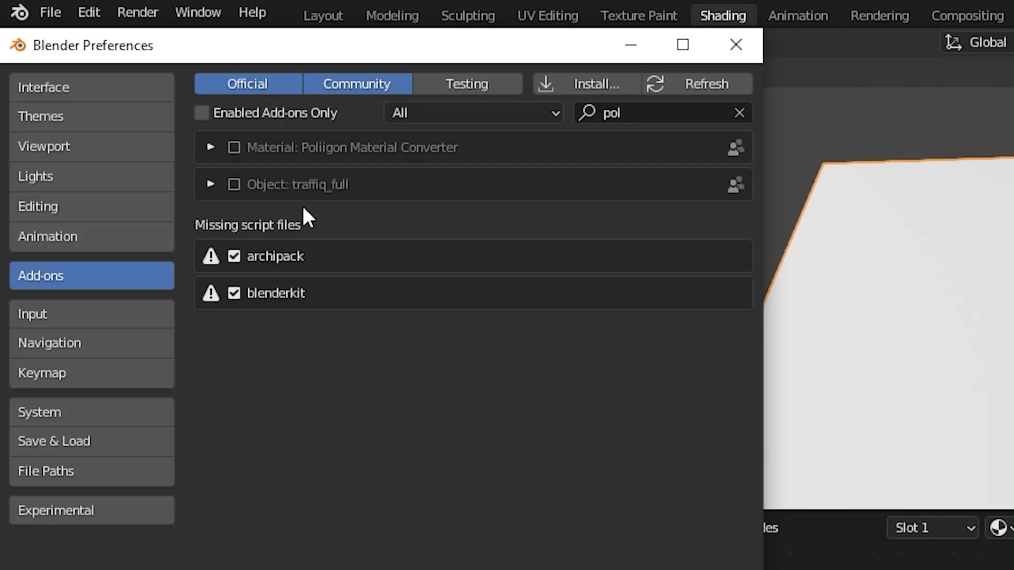
click(648, 109)
text(nod)
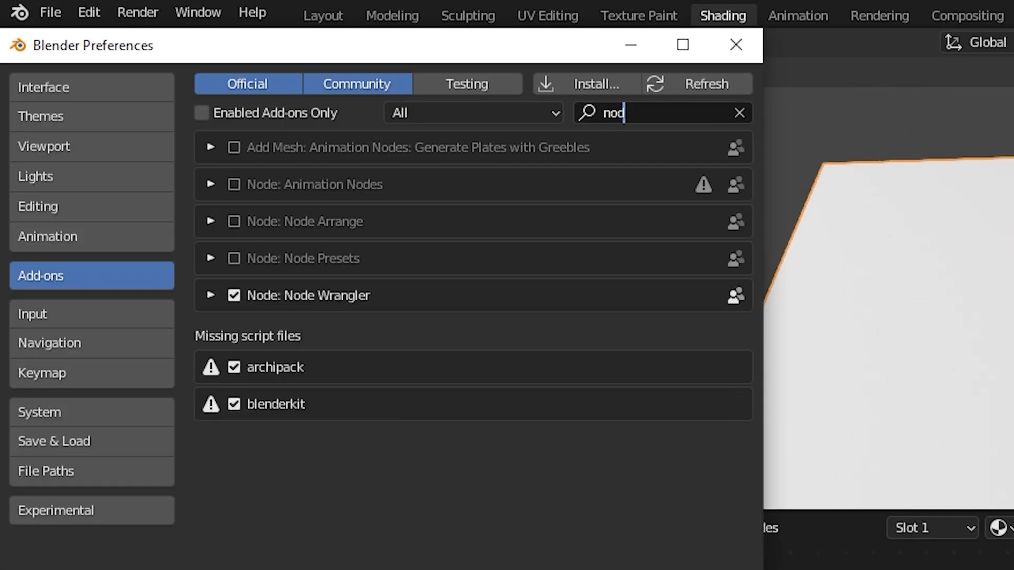
click(737, 40)
Start the Principled Texture Setup on the Principled BSDF node and list the files in the BricksOldWhiteWashedRed001 folder
click(648, 299)
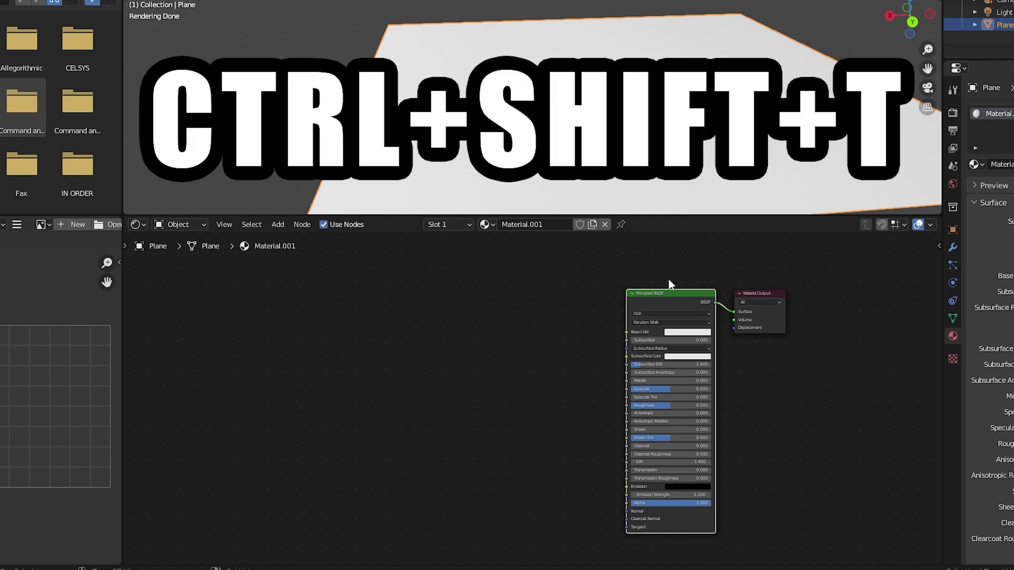
key(ctrl+shift+t)
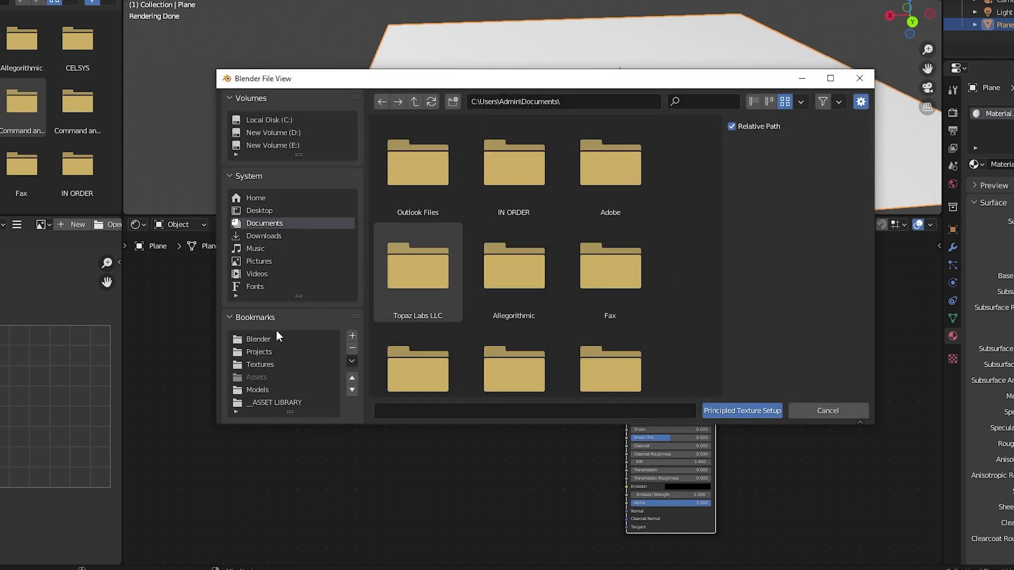
click(258, 364)
click(433, 161)
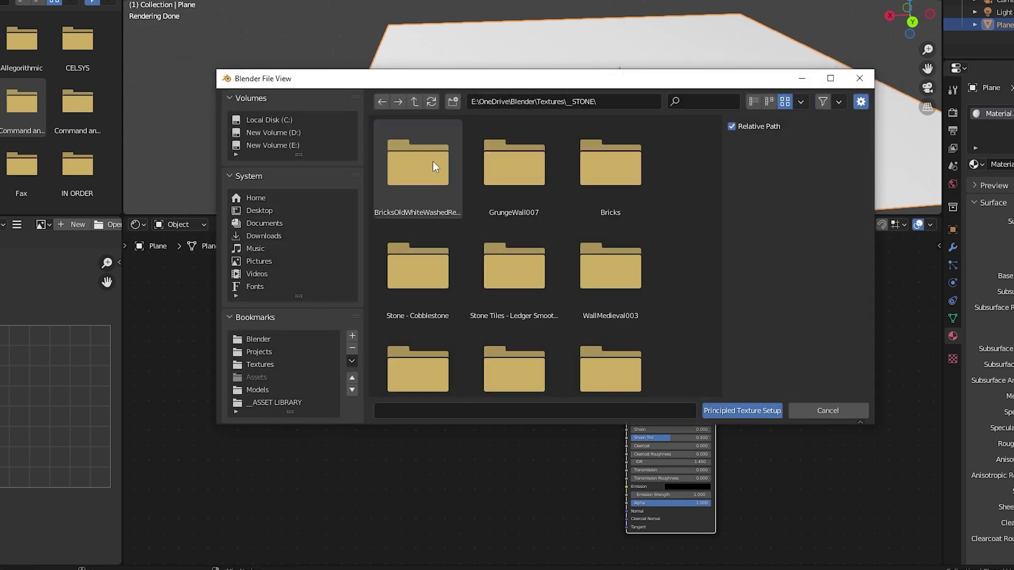
double_click(426, 170)
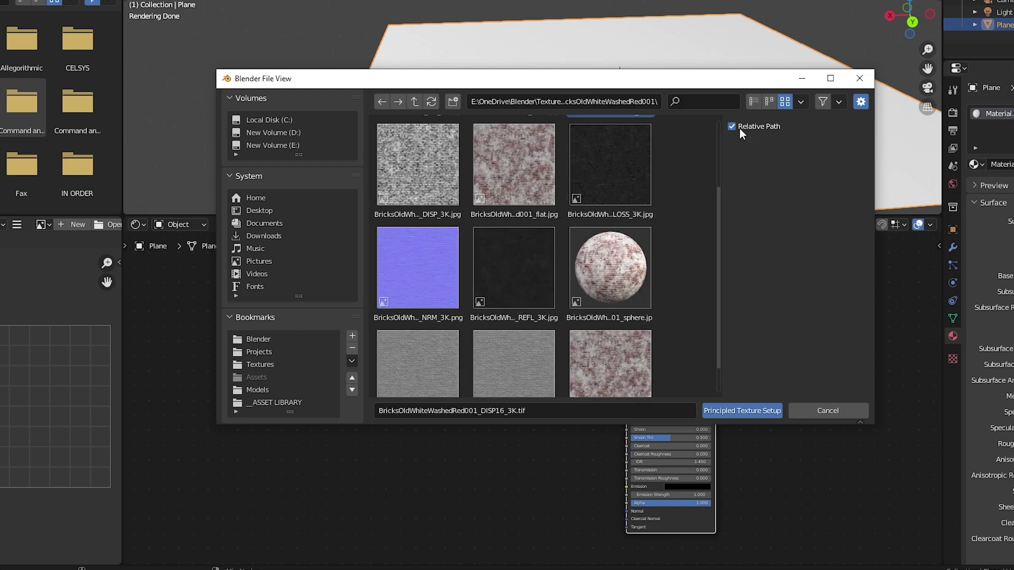
click(760, 99)
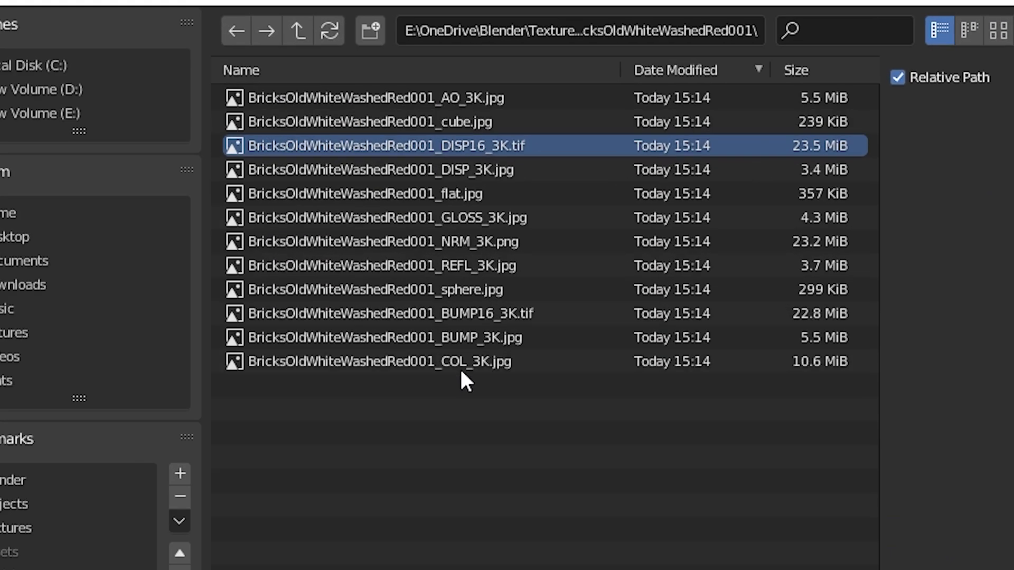
Build the texture setup from the BricksOldWhiteWashedRed001 COL, REFL, GLOSS, NRM and DISP 3K maps
click(498, 275)
shift+click(447, 264)
shift+click(458, 218)
shift+click(452, 242)
shift+click(474, 170)
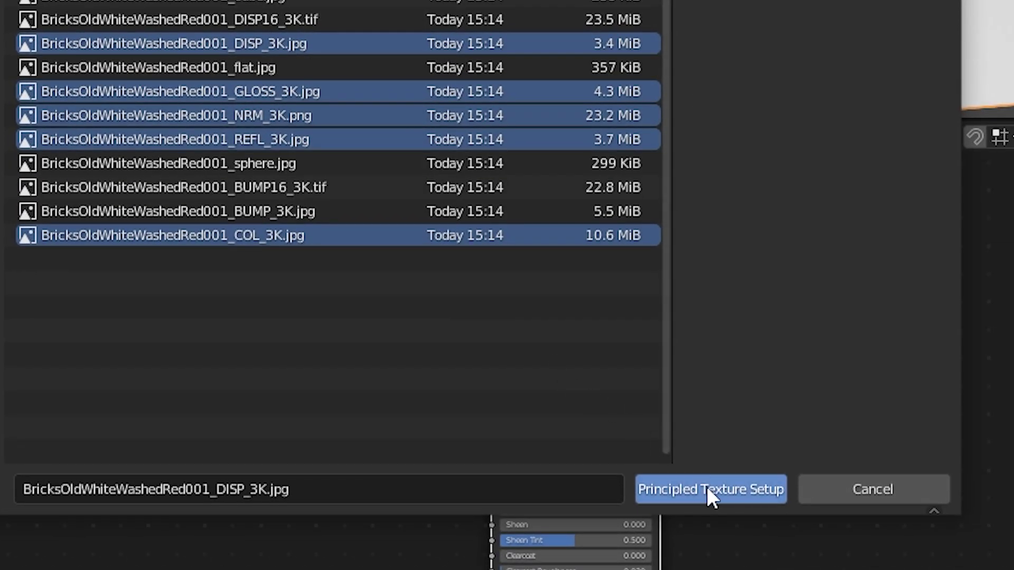
click(745, 516)
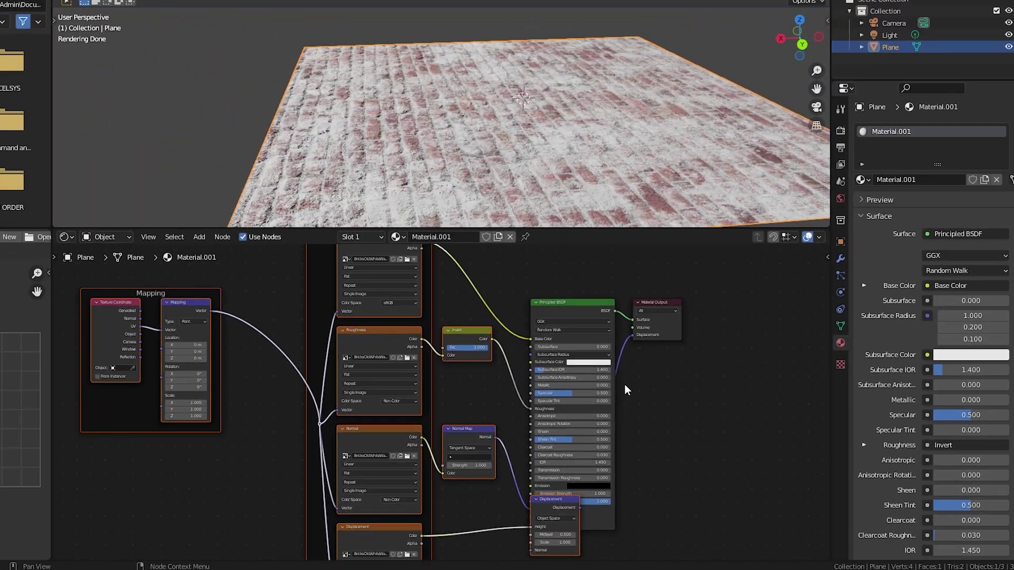
Move the Textures frame farther from the Principled BSDF node and examine the Normal Map and its texture node
scroll(625, 385, down, 4)
middle_drag(637, 361, 680, 351)
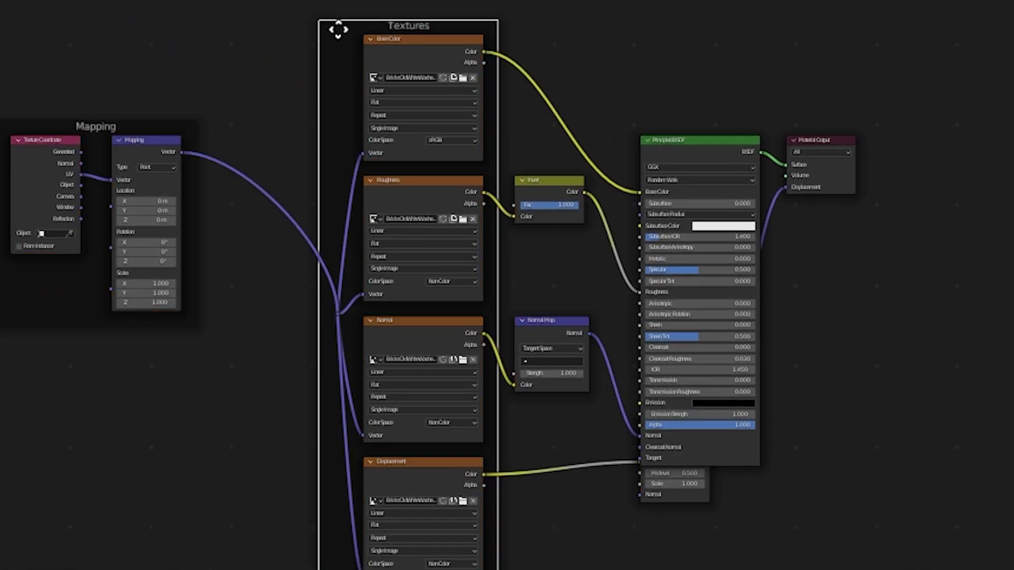
drag(339, 29, 292, 48)
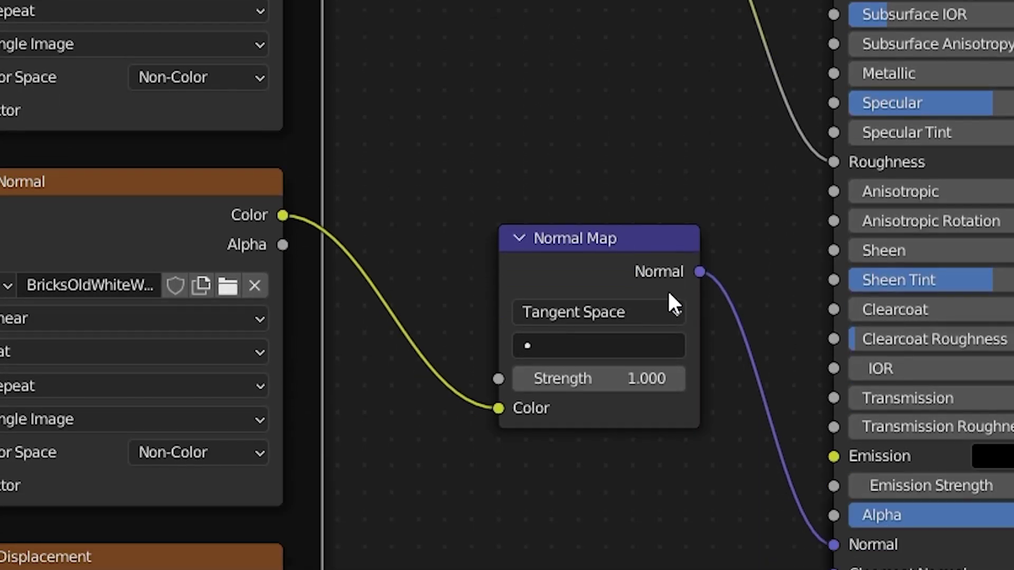
click(508, 131)
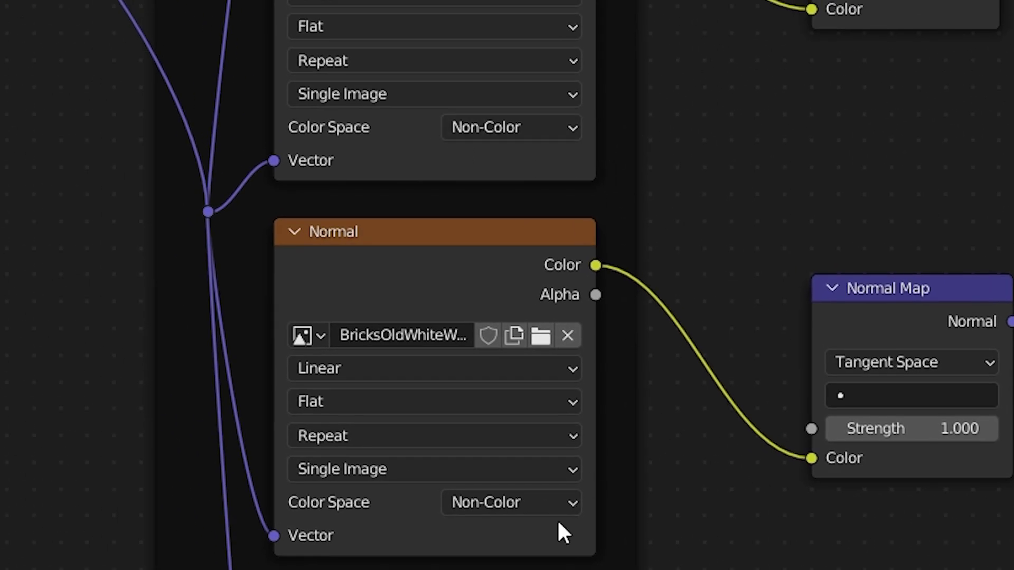
scroll(697, 254, down, 4)
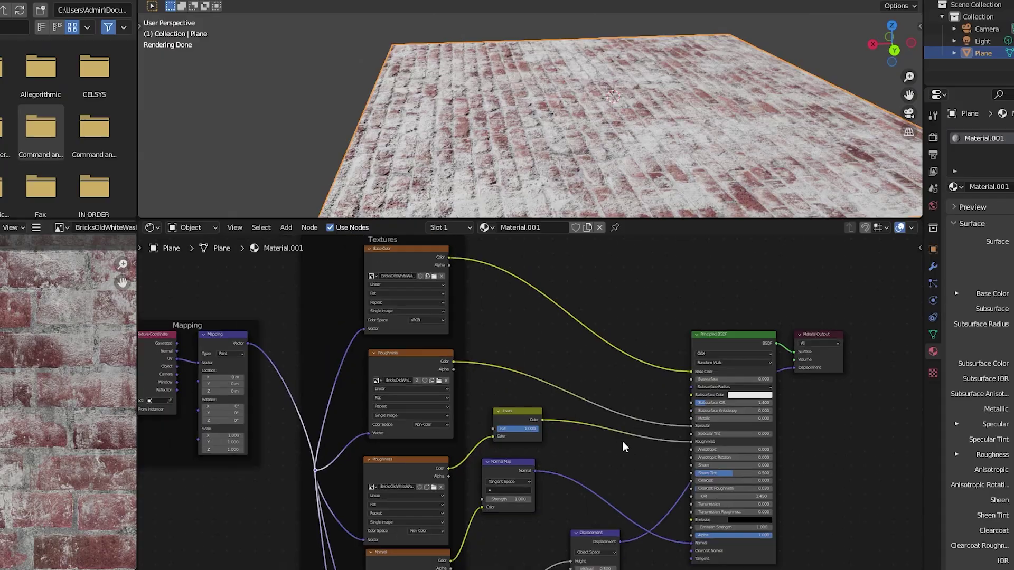
Add a ColorRamp node on the link between the upper Roughness-labelled texture and the Principled BSDF's Specular input
middle_drag(622, 442, 605, 446)
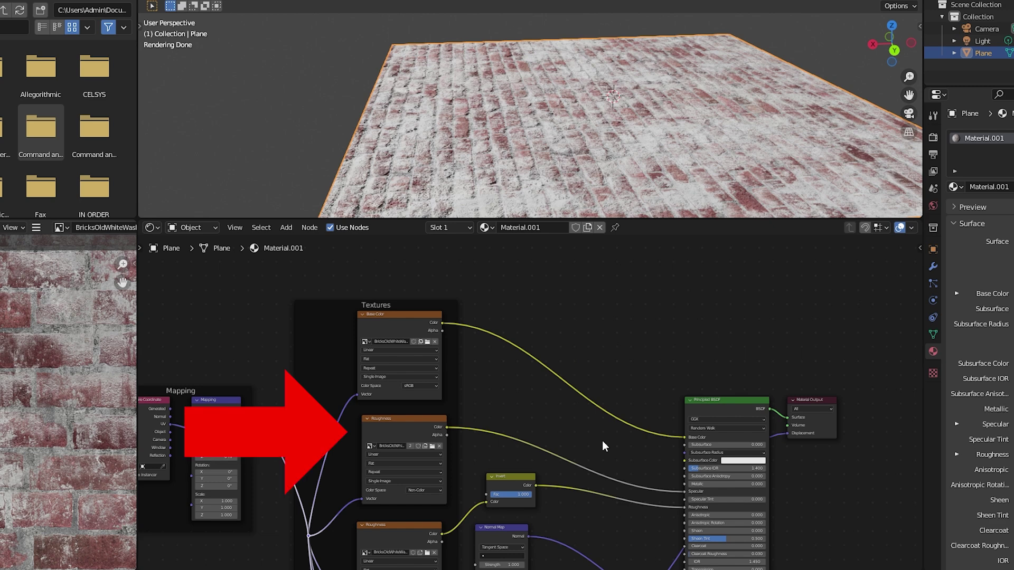
key(shift+a)
text(color)
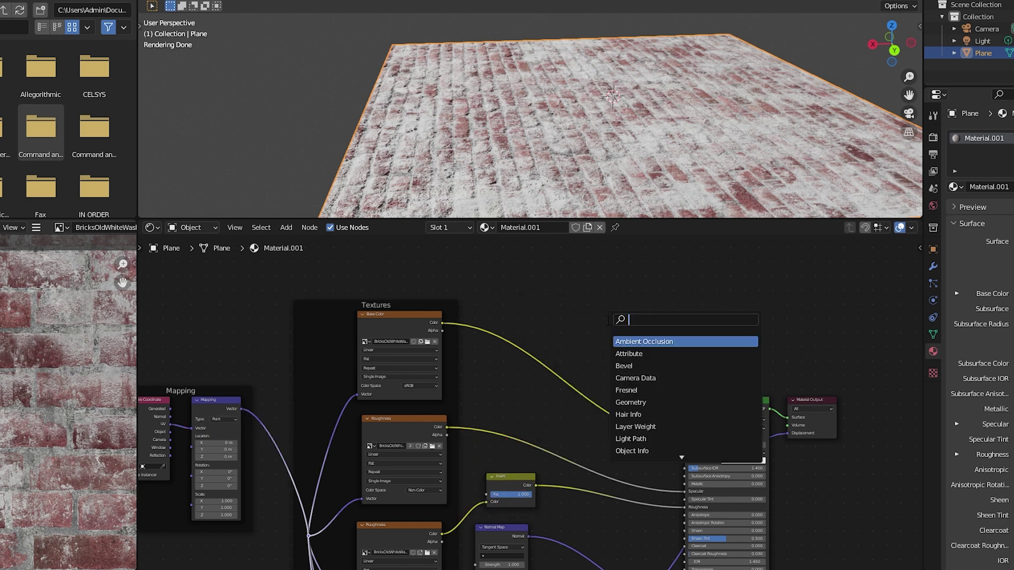
click(662, 341)
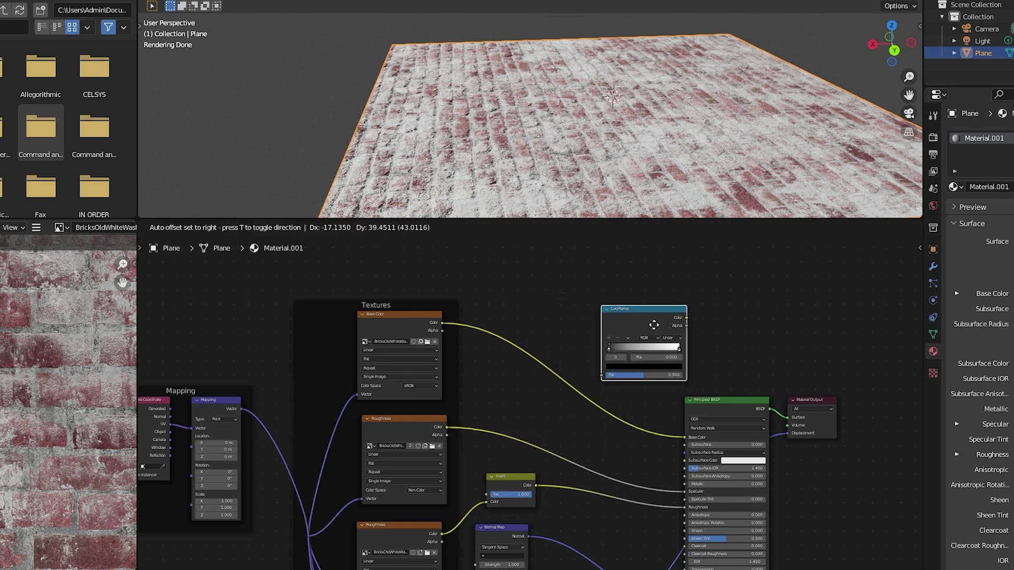
click(597, 432)
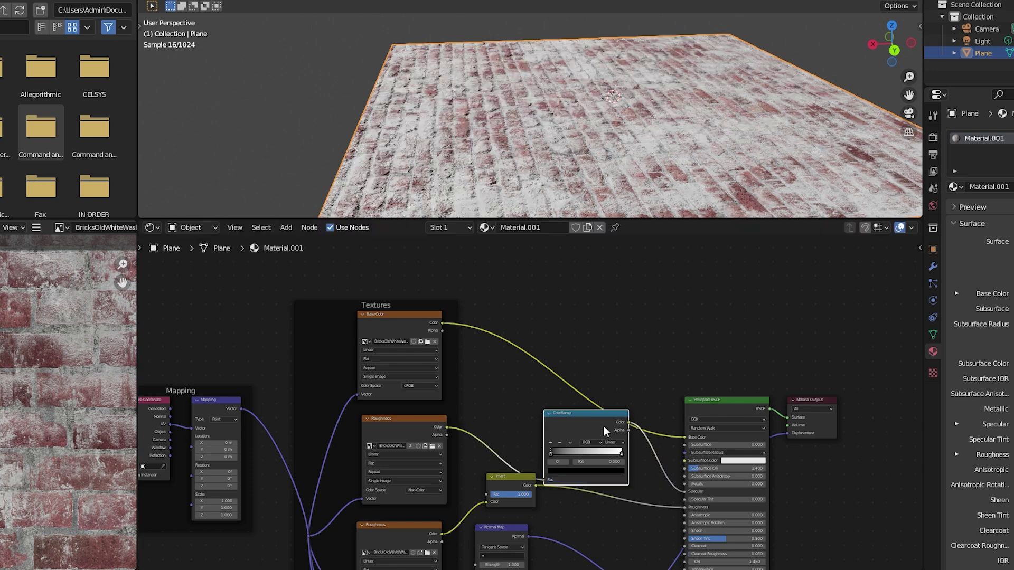
Try the ColorRamp's white stop at position 0.109 and vary the brightness of its colour
scroll(603, 426, up, 3)
drag(621, 458, 552, 458)
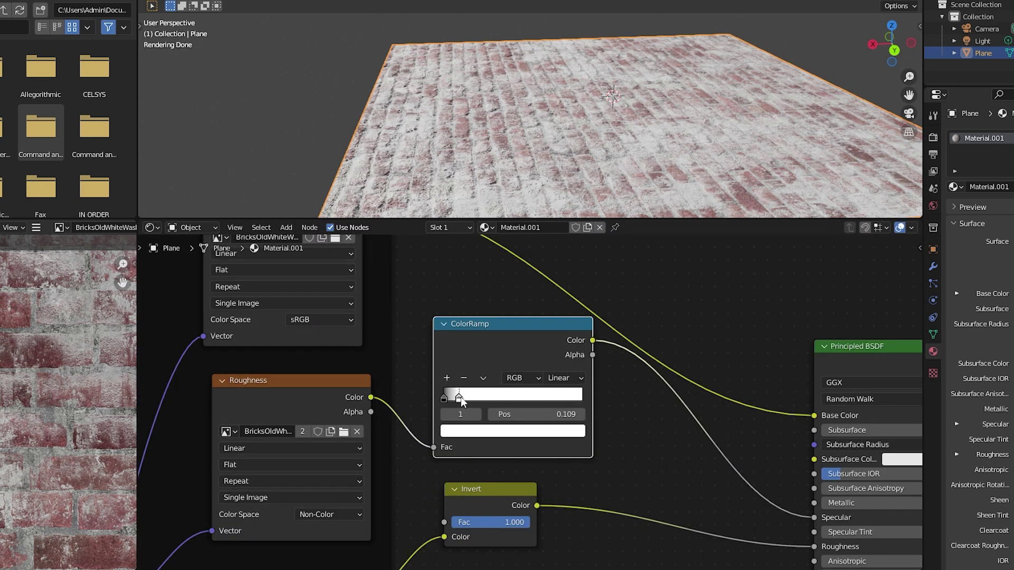
click(557, 425)
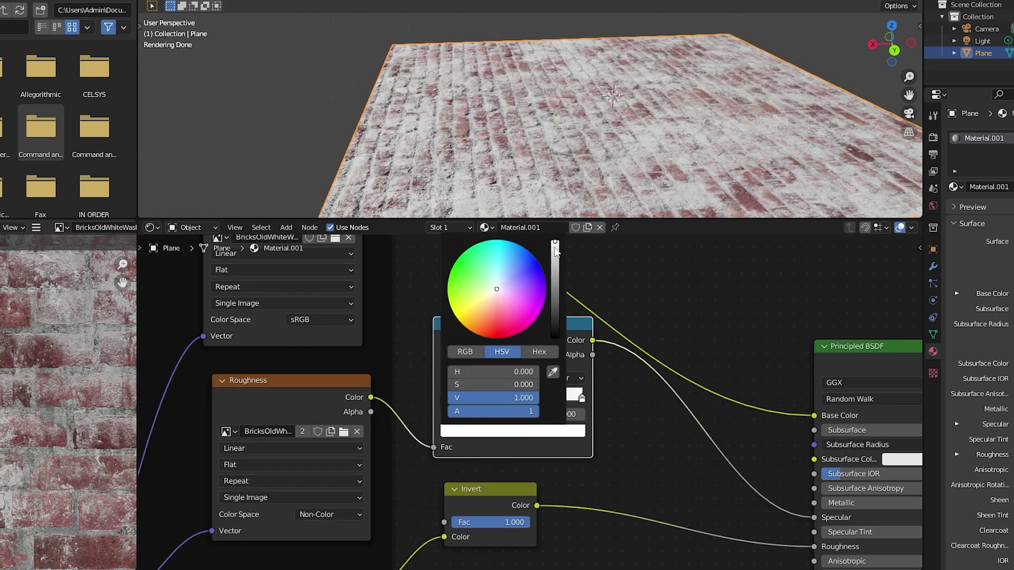
mouse_move(555, 249)
mouse_down()
mouse_move(556, 303)
mouse_move(556, 240)
mouse_up()
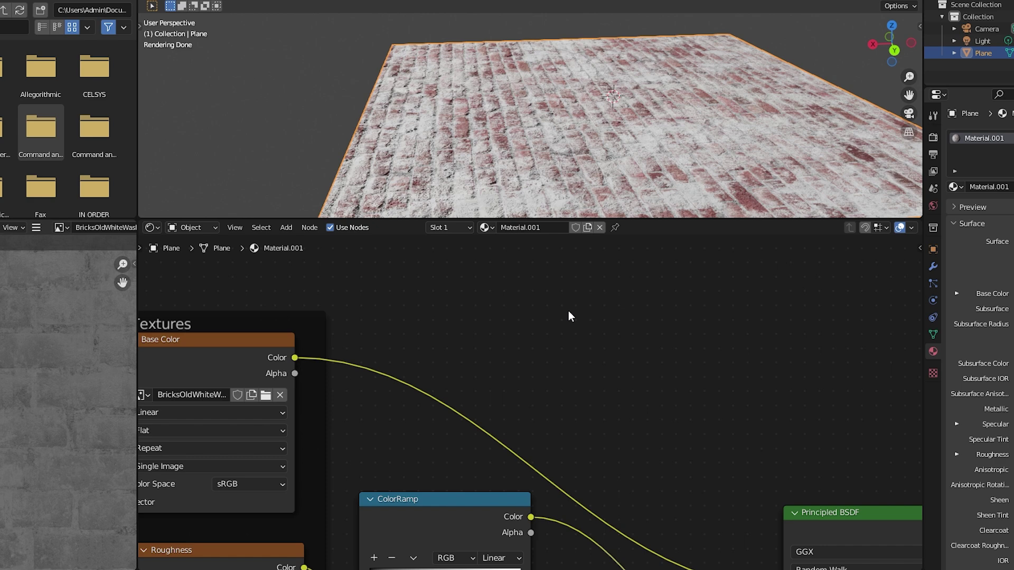
Insert a Hue/Saturation node between the Base Color texture and the Principled BSDF, placed slightly above the link
key(shift+a)
click(568, 311)
text(hue)
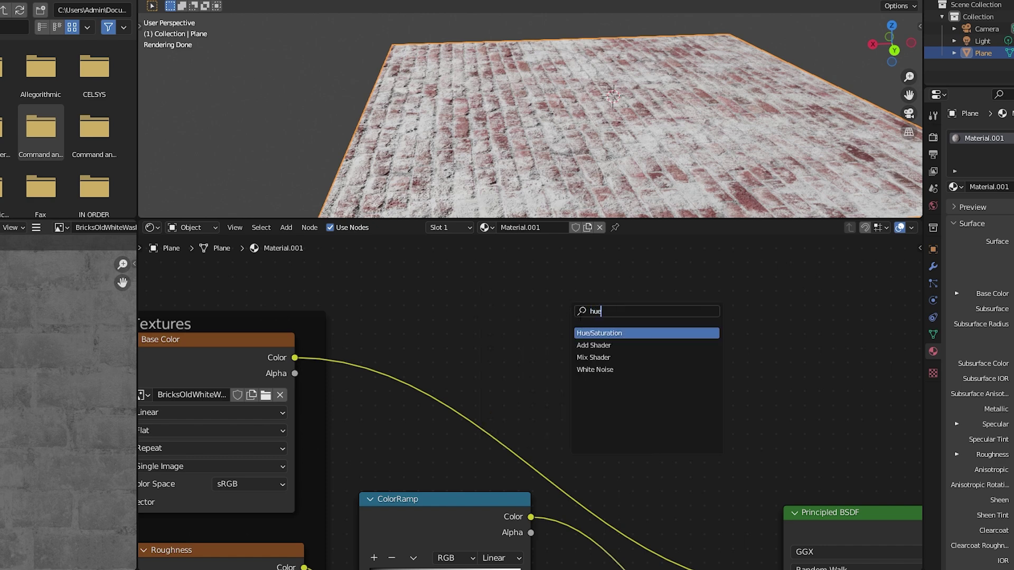
key(Return)
click(503, 356)
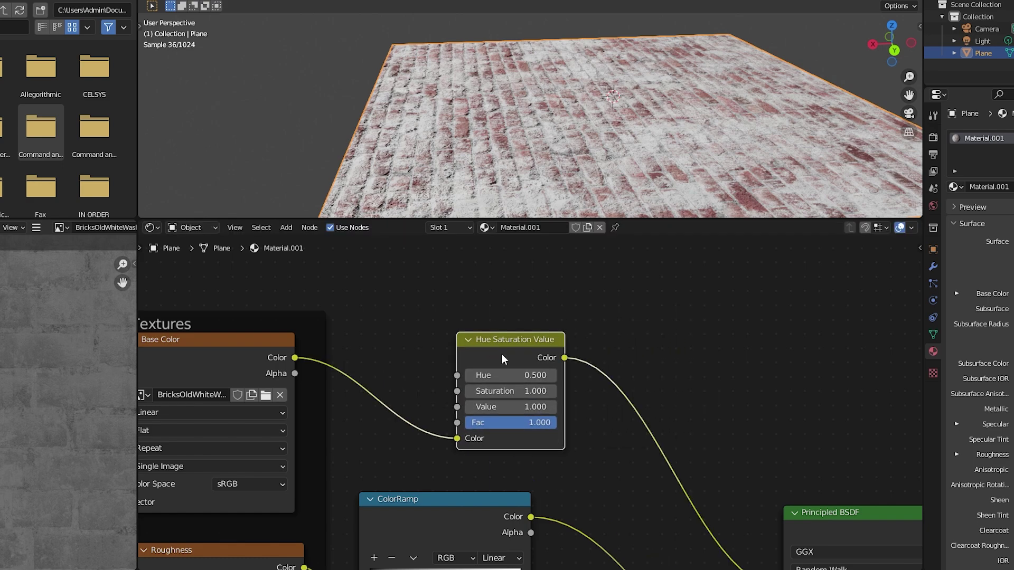
drag(506, 354, 513, 320)
Try a hue of 0.800 on the Hue Saturation Value node and reset it to the default
click(560, 340)
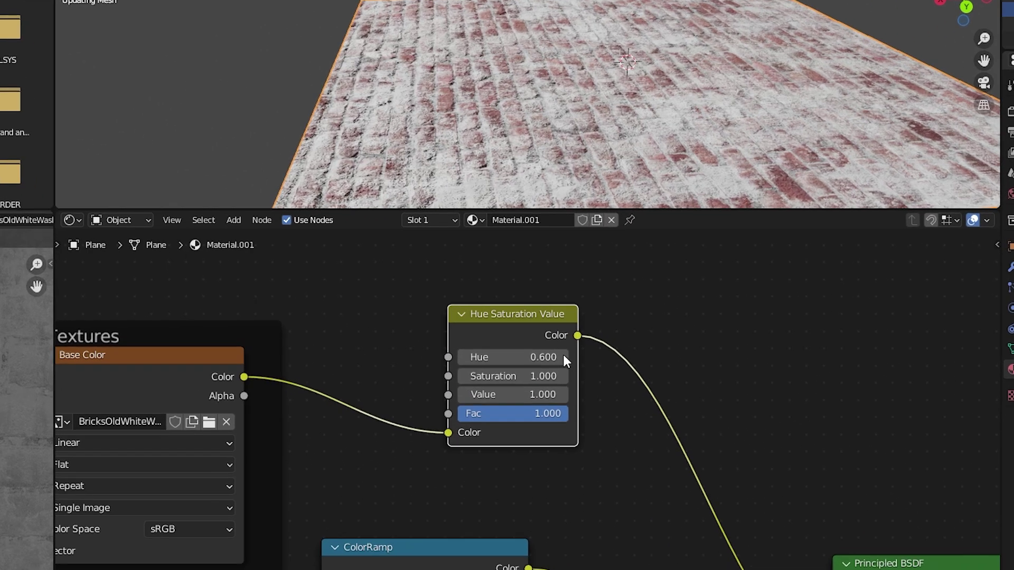
click(563, 357)
click(561, 357)
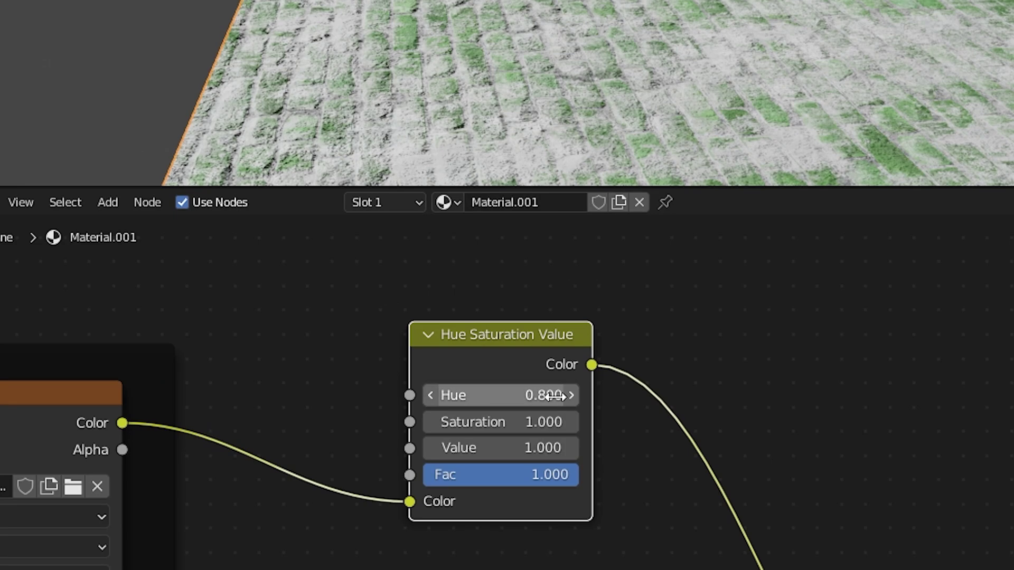
key(BackSpace)
Test a saturation of 2.000, reset it to the default, and set the node's Value to 2.000
drag(478, 421, 597, 422)
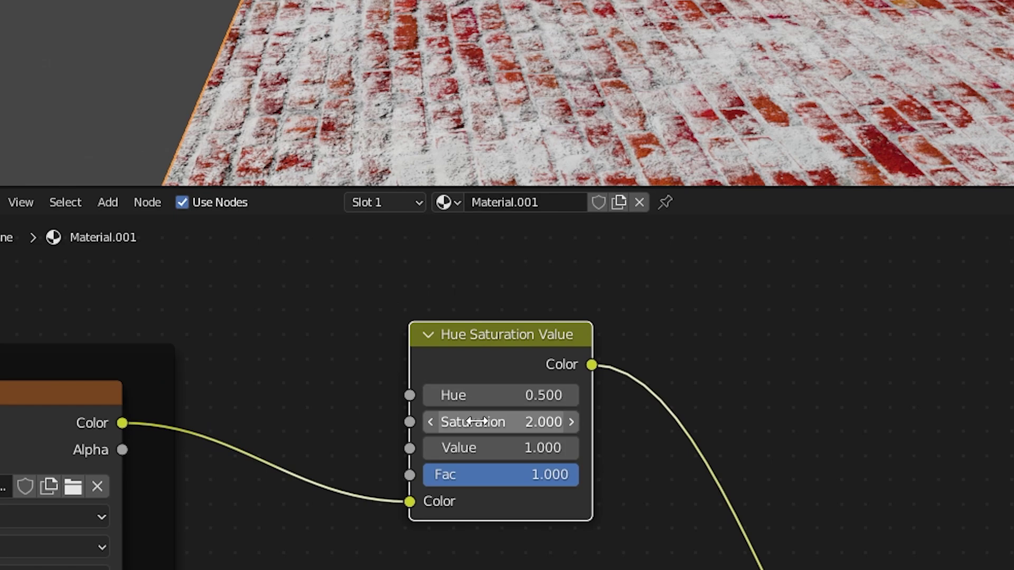
drag(478, 421, 607, 447)
key(BackSpace)
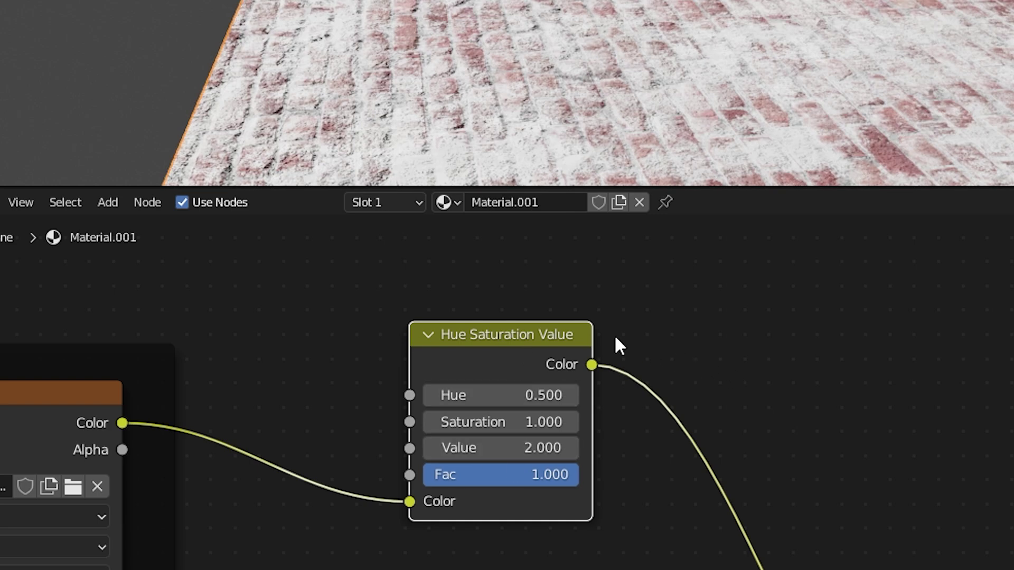
Toggle muting of the Hue Saturation Value node to compare the brick colour, leaving the node muted
key(m)
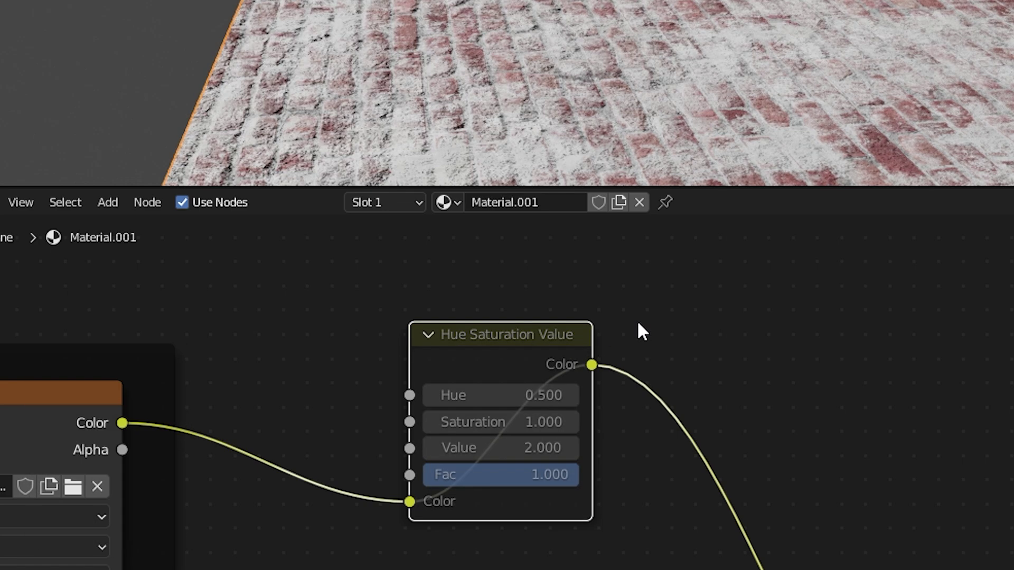
key(m)
key(m)
key(m)
key(m)
Insert an RGB Curves node between the Hue Saturation Value node and the Principled BSDF
key(shift+a)
click(766, 312)
text(curves)
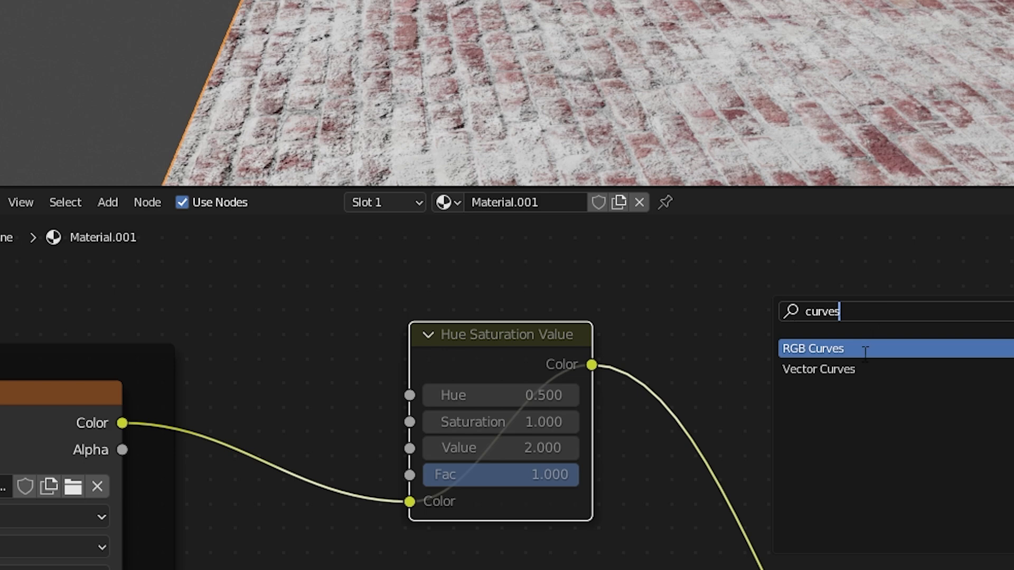
click(865, 349)
click(971, 395)
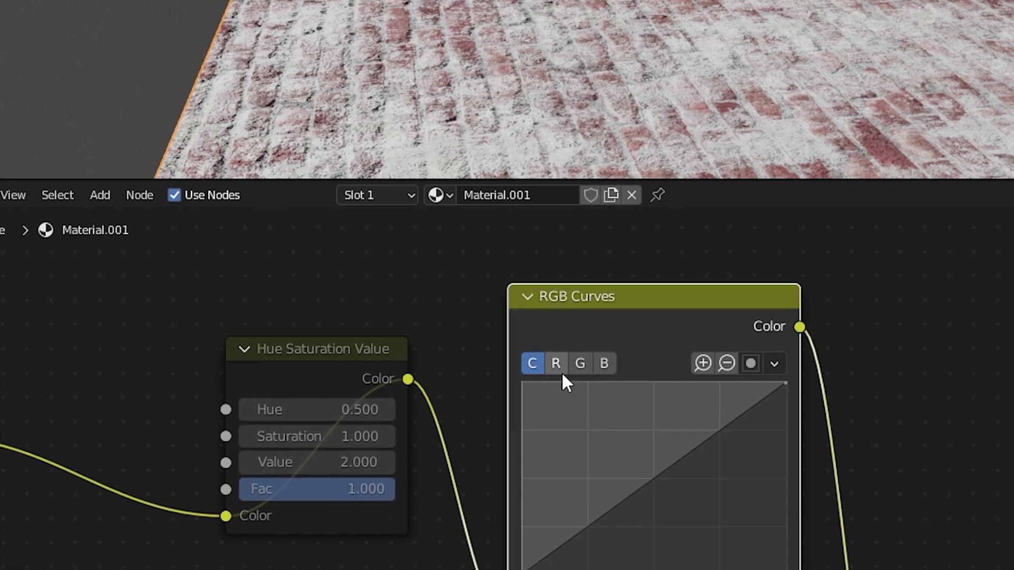
View the red, green and blue channels of the RGB Curves node and bend its combined curve downward
click(564, 370)
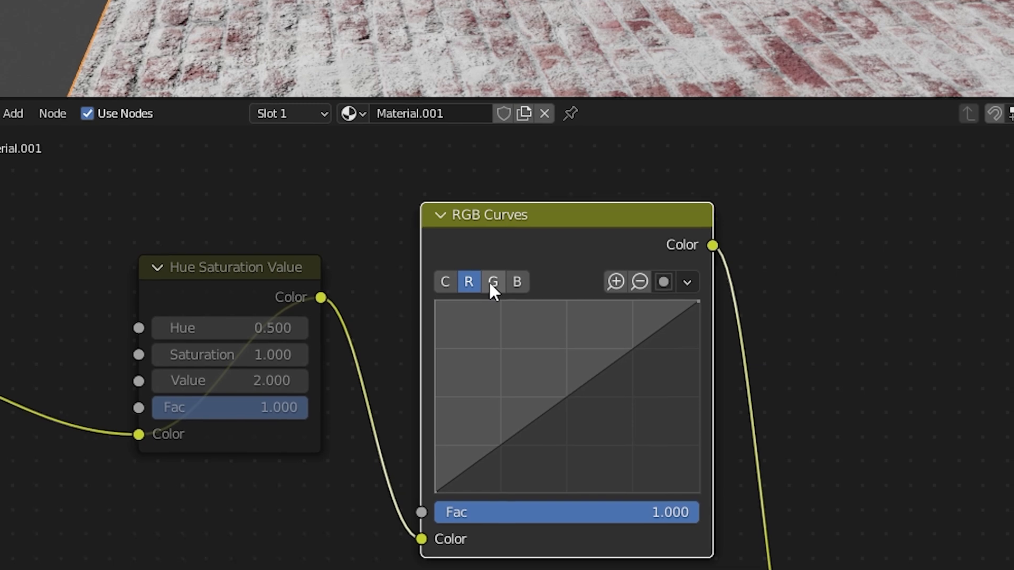
click(495, 284)
click(519, 283)
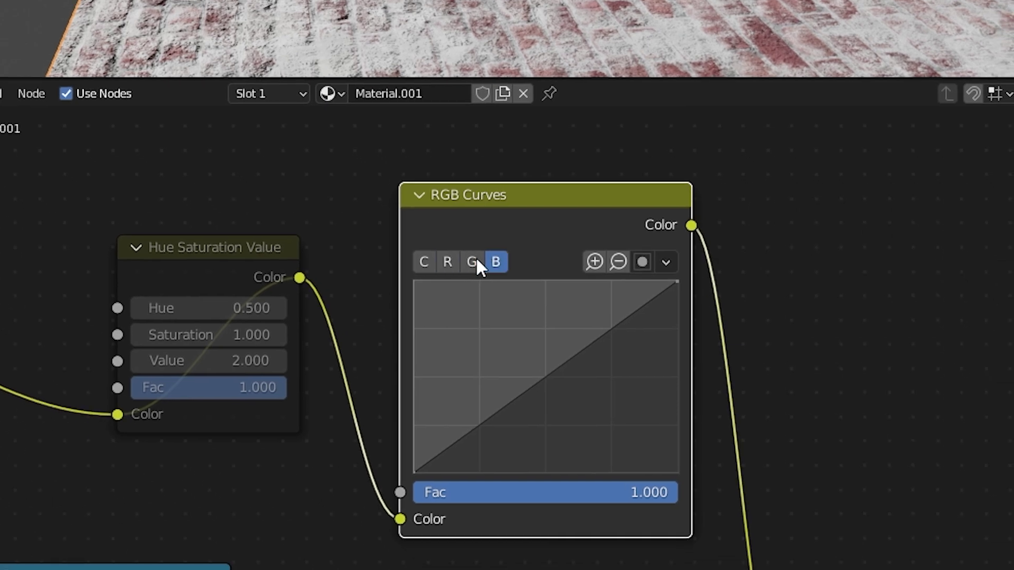
click(426, 262)
drag(558, 366, 529, 423)
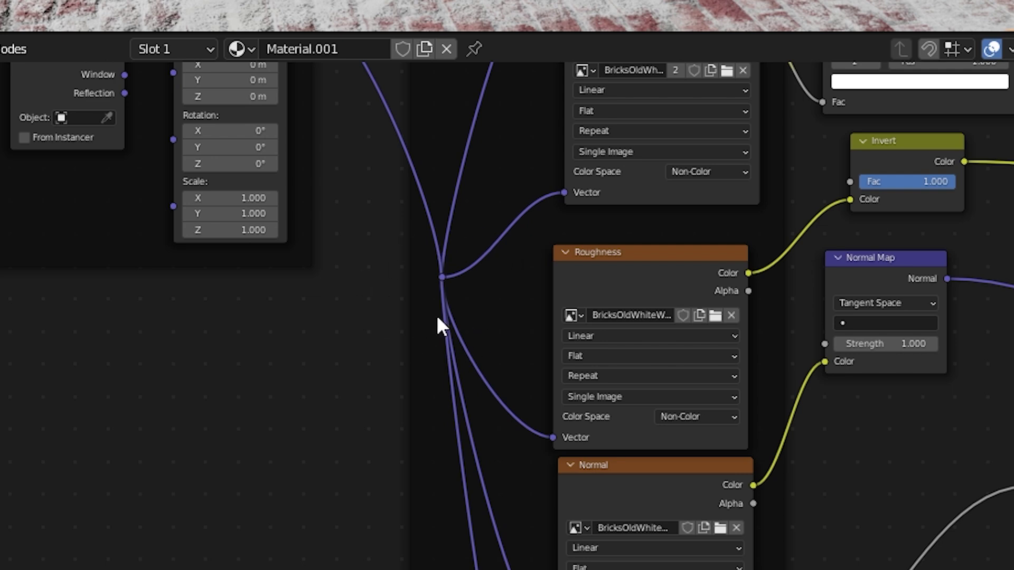
Search for and add a Reroute node, placing it unconnected in the empty space between the Mapping frame and the texture nodes
key(shift+a)
click(192, 342)
text(rer)
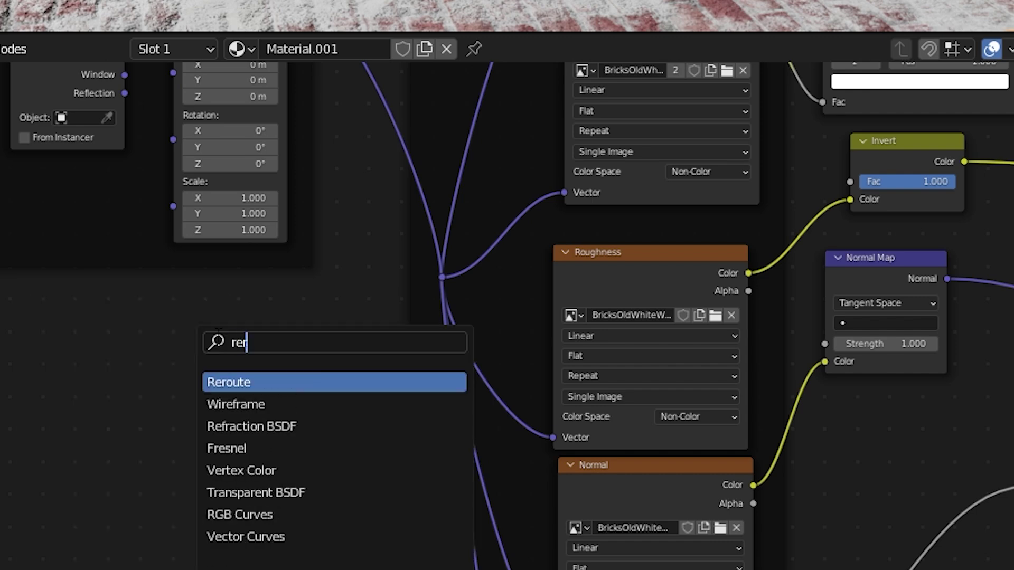
key(Return)
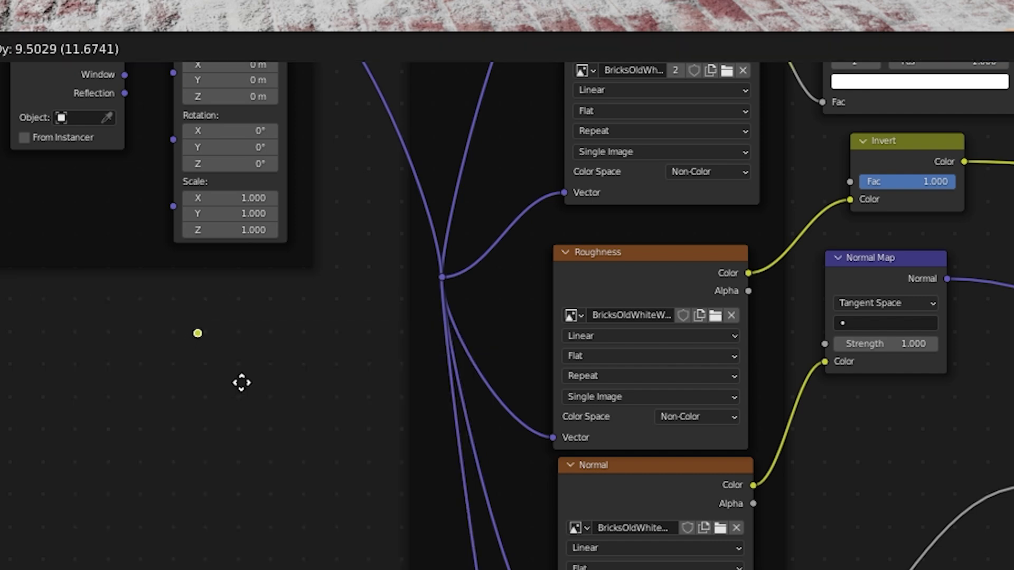
click(328, 426)
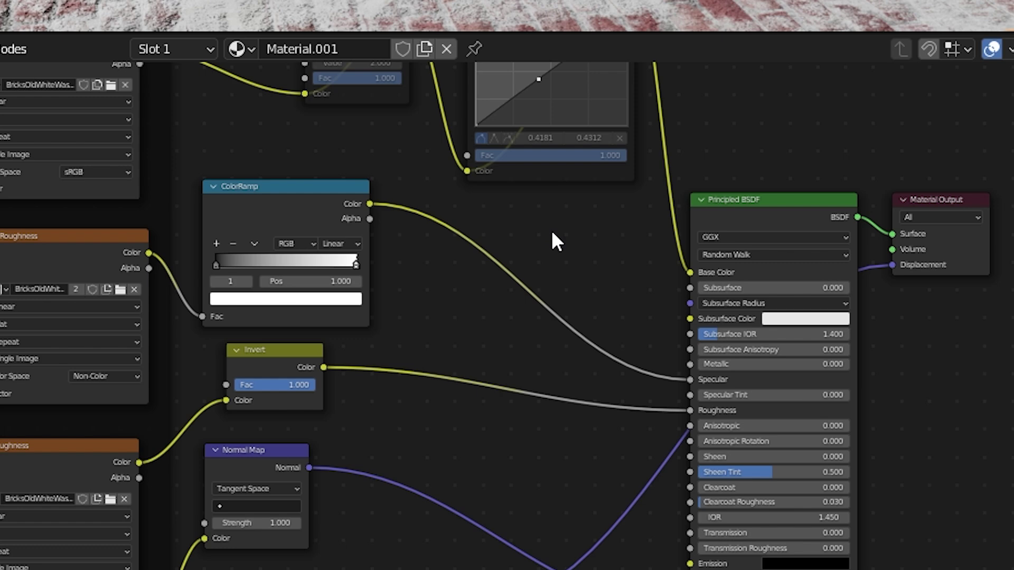
Insert reroutes into the ColorRamp-to-Specular and Invert-to-Roughness links, and move the reroute feeding the Roughness texture's Vector input
shift+right_drag(552, 232, 482, 410)
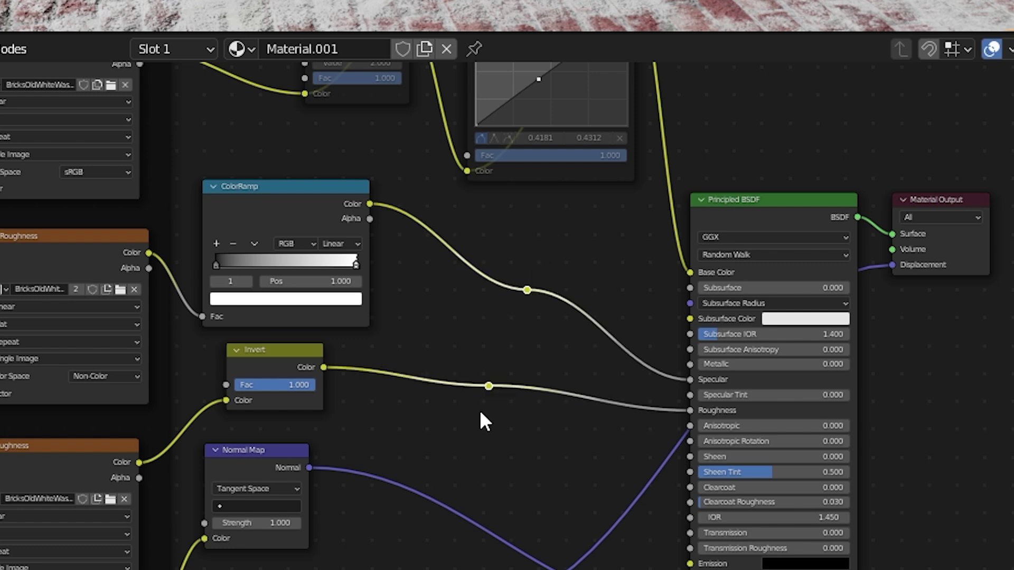
scroll(503, 386, up, 5)
middle_drag(569, 335, 363, 373)
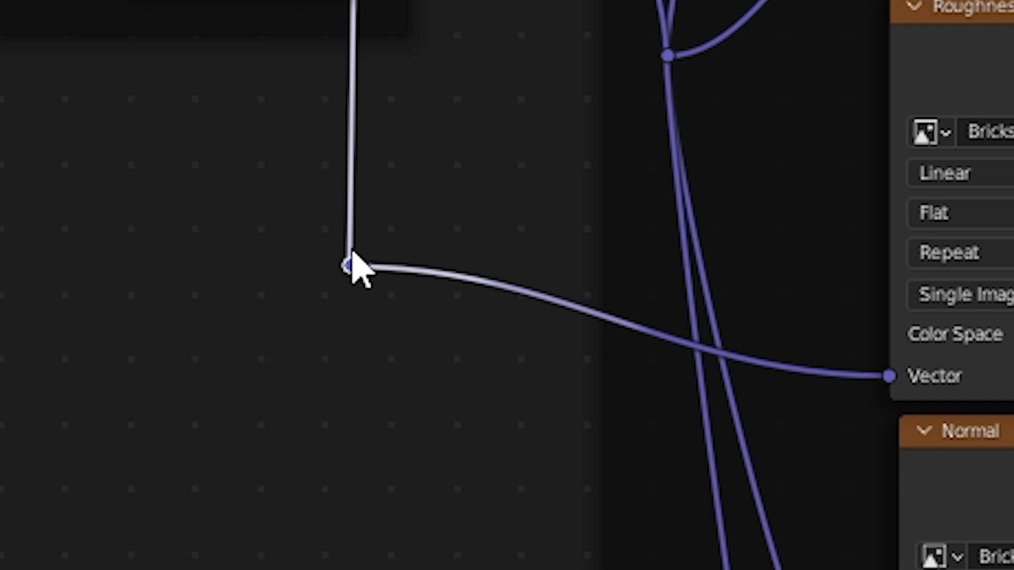
key(g)
click(256, 298)
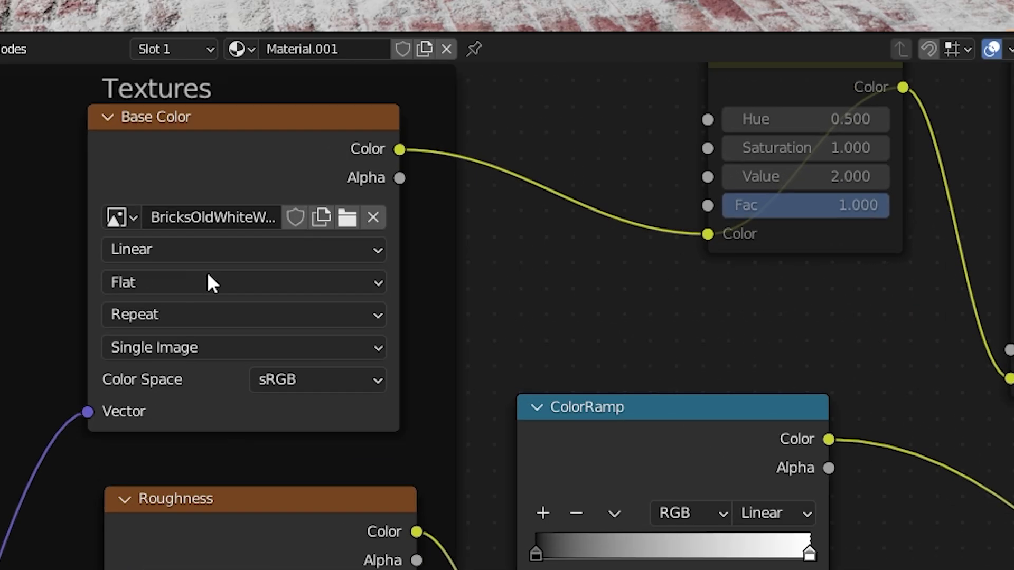
Collapse the Base Color texture node and reposition it within the Textures frame
middle_drag(209, 280, 494, 304)
click(369, 123)
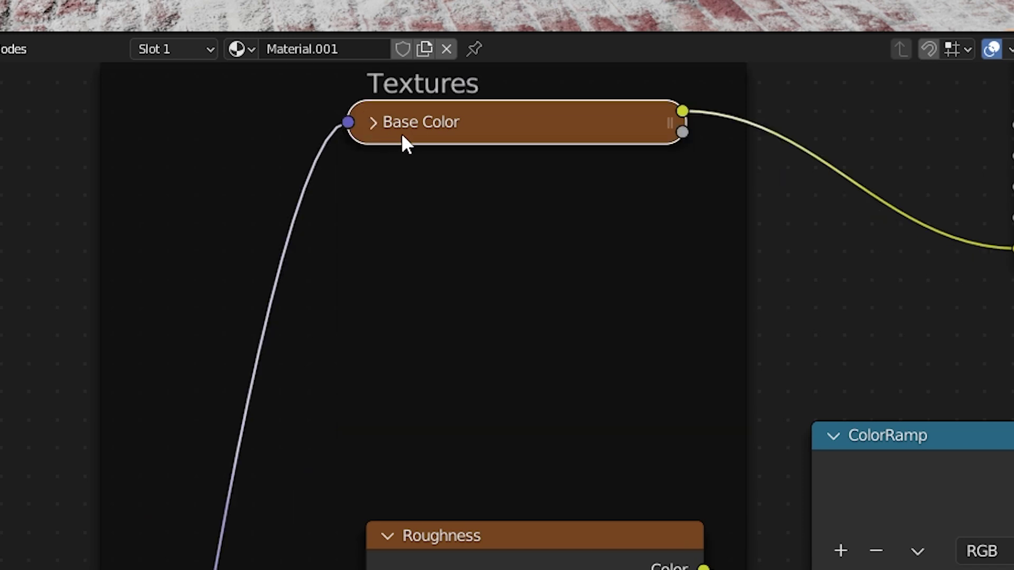
key(g)
click(505, 342)
middle_drag(491, 423, 517, 222)
Collapse the Roughness texture node that feeds the ColorRamp and reposition it below the Base Color node
click(399, 327)
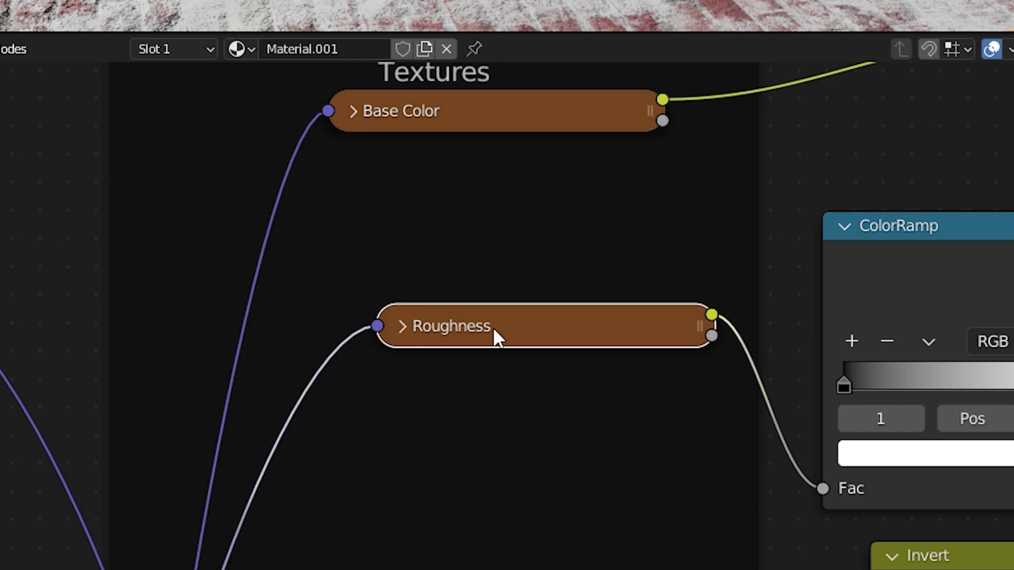
key(g)
click(439, 306)
click(346, 303)
click(345, 303)
Hide the unused sockets of the Principled BSDF node so only its connected inputs are shown
middle_drag(607, 317, 510, 132)
scroll(581, 132, down, 2)
click(472, 143)
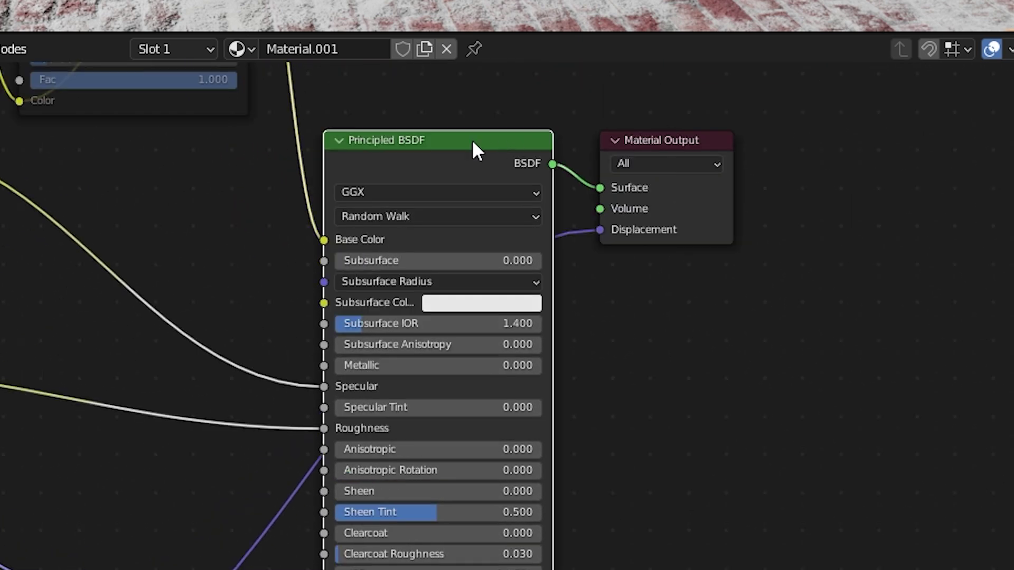
click(45, 34)
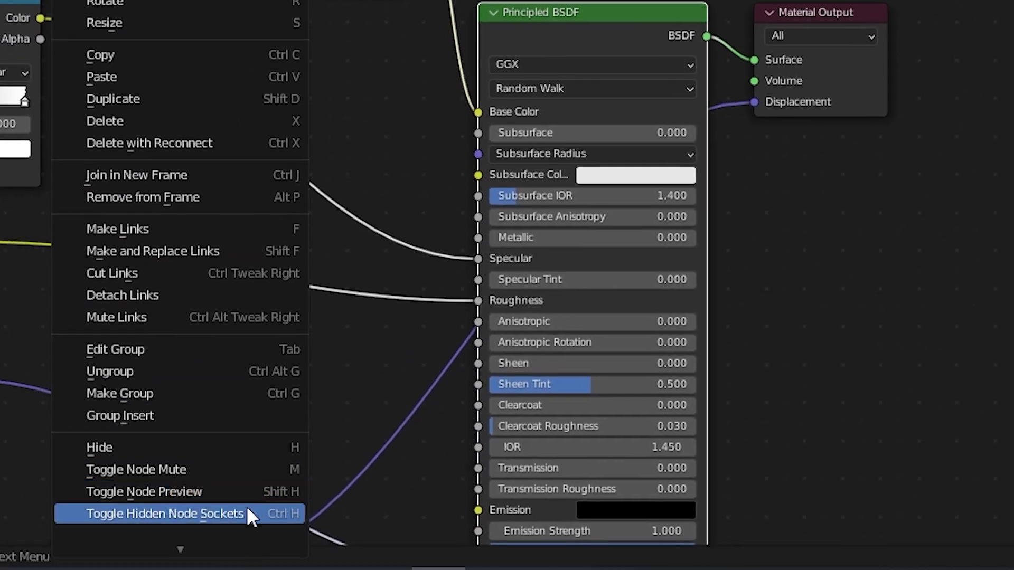
click(231, 514)
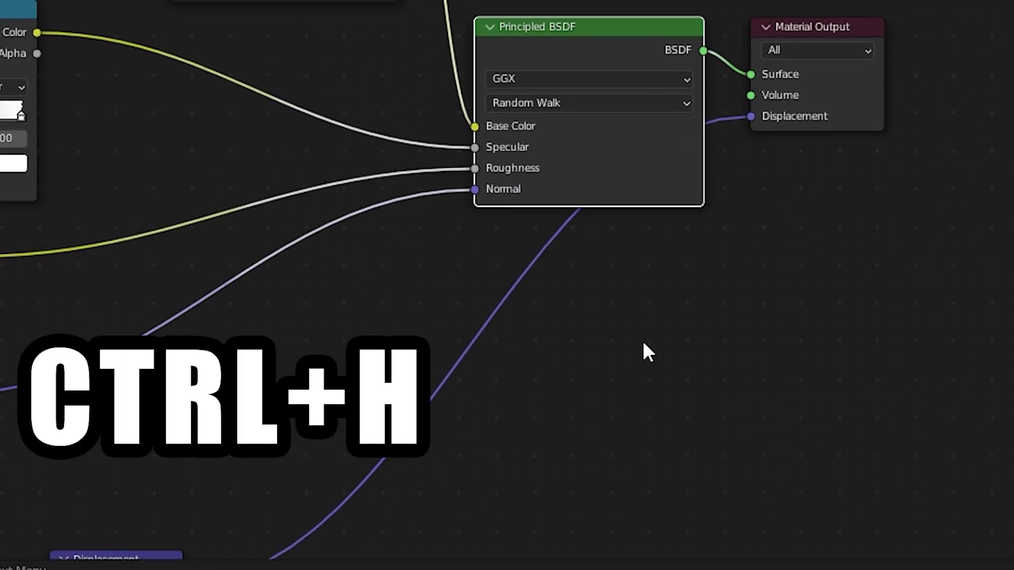
middle_drag(454, 297, 678, 257)
mouse_move(668, 251)
mouse_down()
mouse_move(478, 264)
mouse_move(626, 264)
mouse_move(667, 254)
mouse_up()
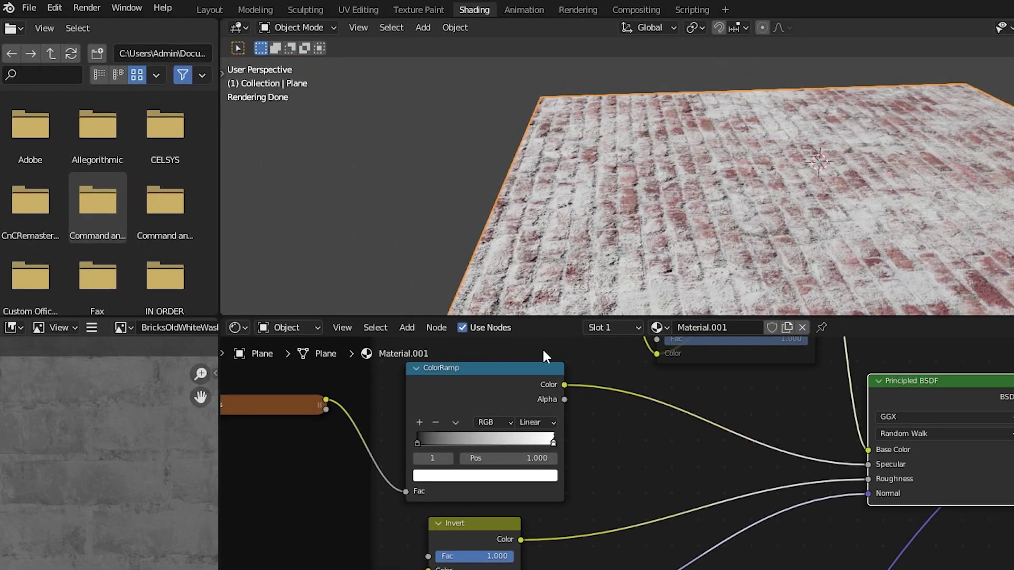
Open the Node Editor theme settings in the Blender Preferences
click(54, 7)
click(101, 241)
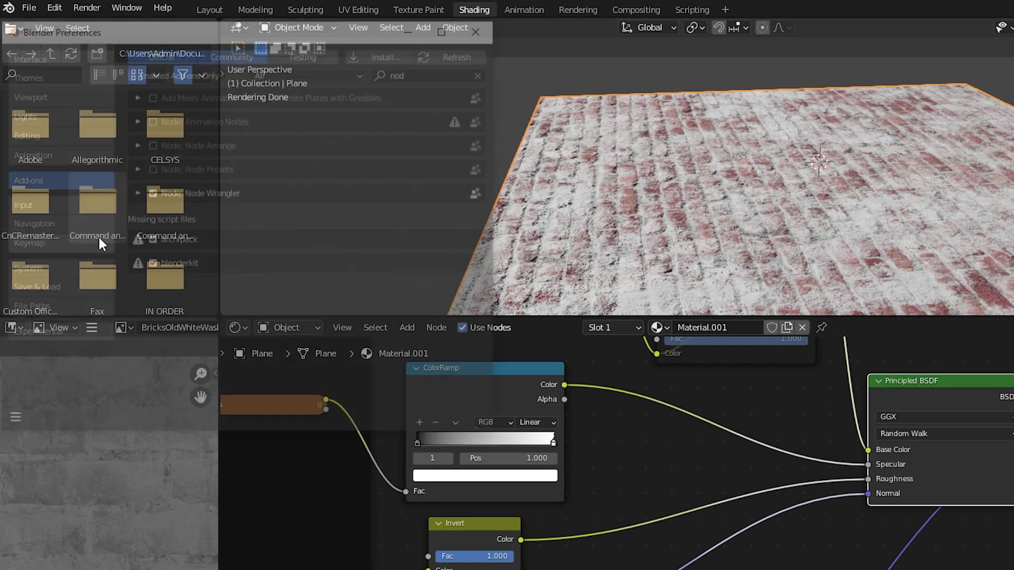
click(46, 79)
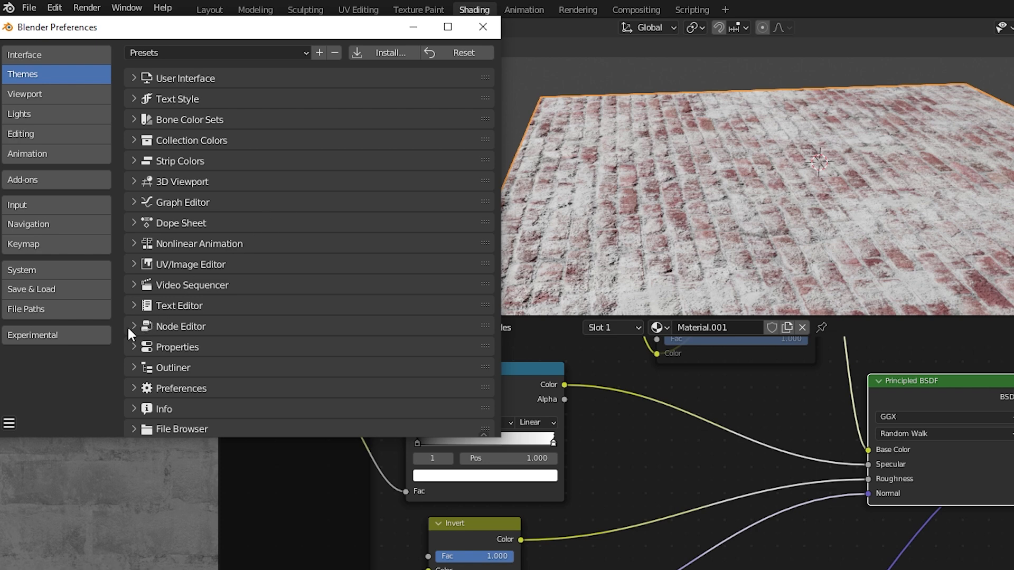
click(196, 335)
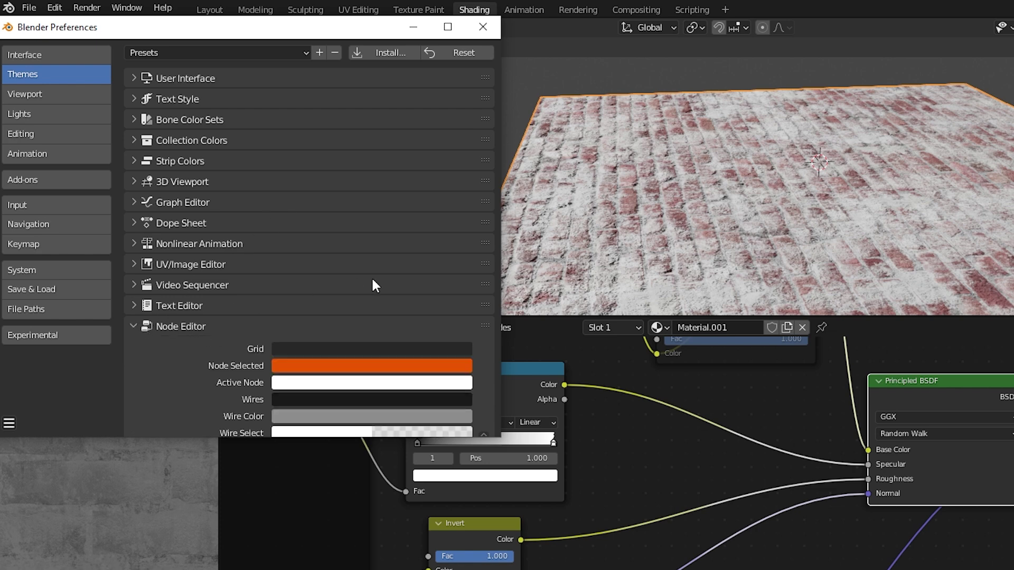
Set the Node Editor theme's Noodle Curving to 0 and examine the links in the node tree
scroll(381, 370, down, 12)
scroll(390, 326, down, 8)
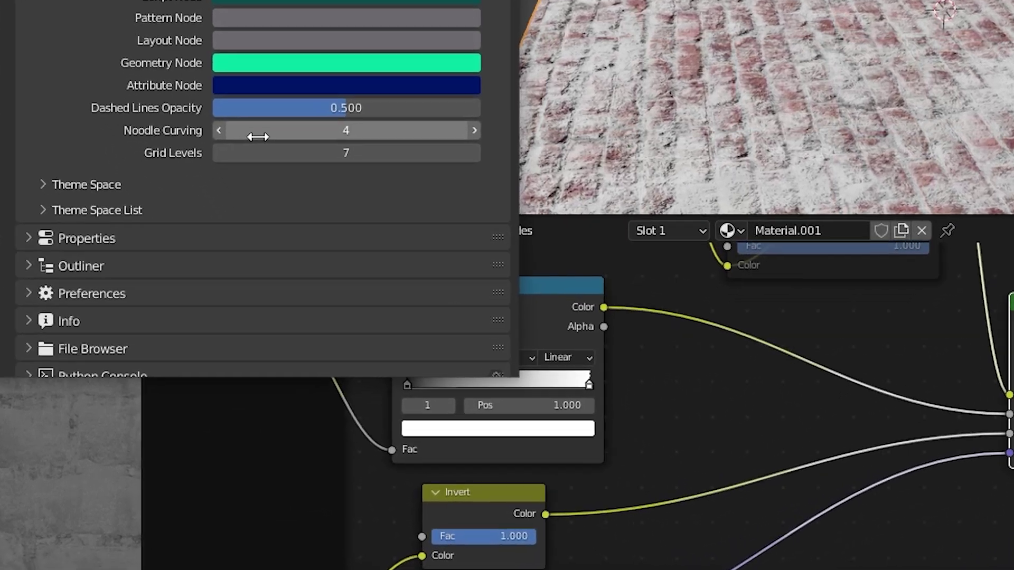
click(257, 137)
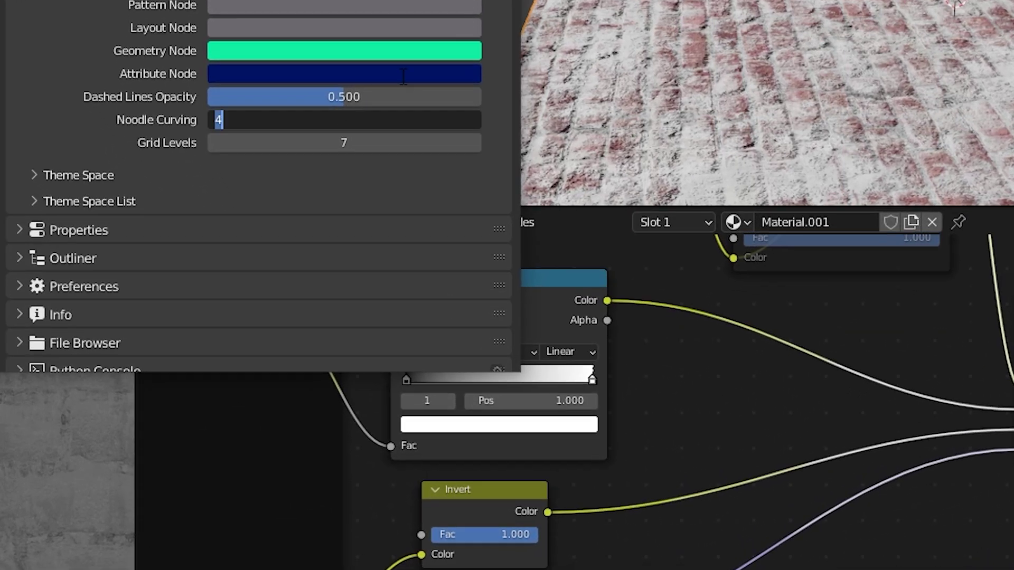
key(Return)
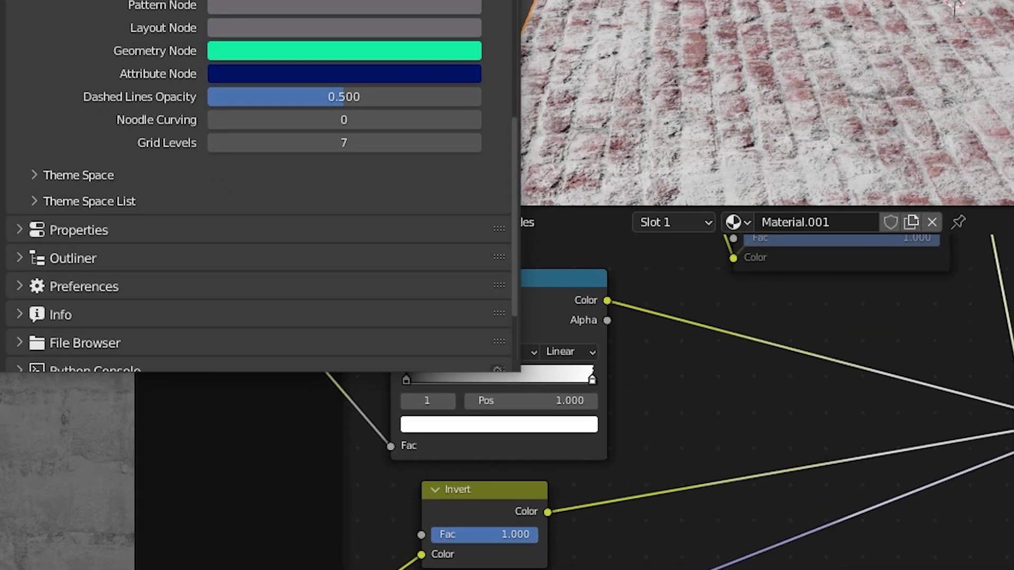
scroll(799, 520, down, 10)
middle_drag(897, 515, 1013, 449)
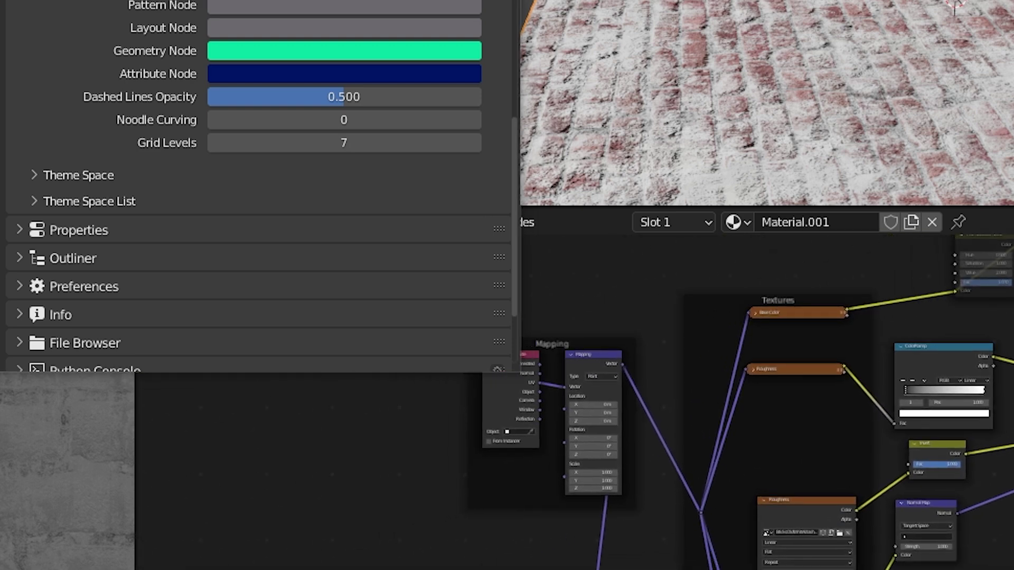
Raise the Noodle Curving to 10 and examine the curved links between the nodes
click(477, 119)
click(477, 112)
triple_click(476, 111)
triple_click(476, 112)
double_click(476, 111)
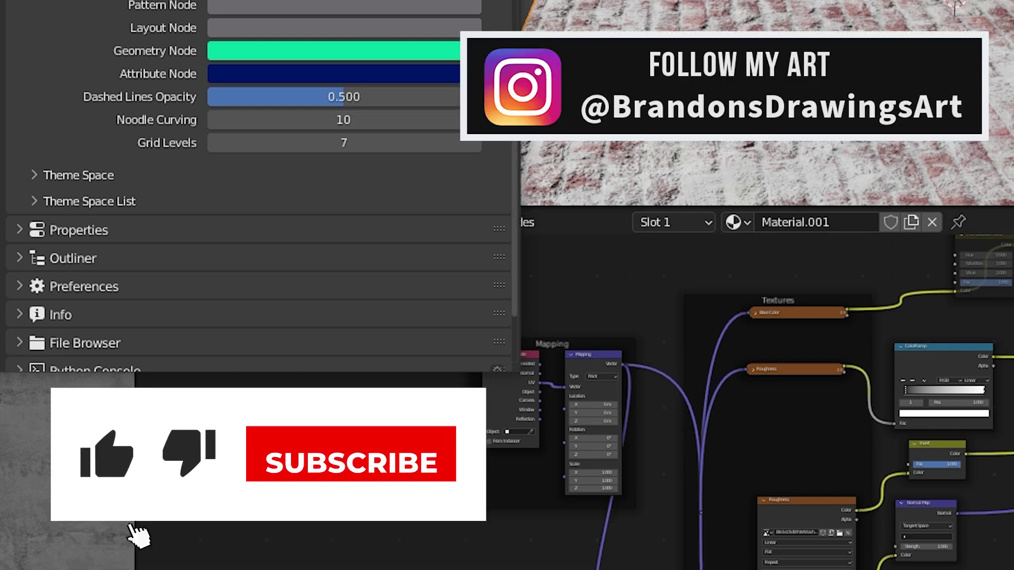
middle_drag(926, 471, 962, 555)
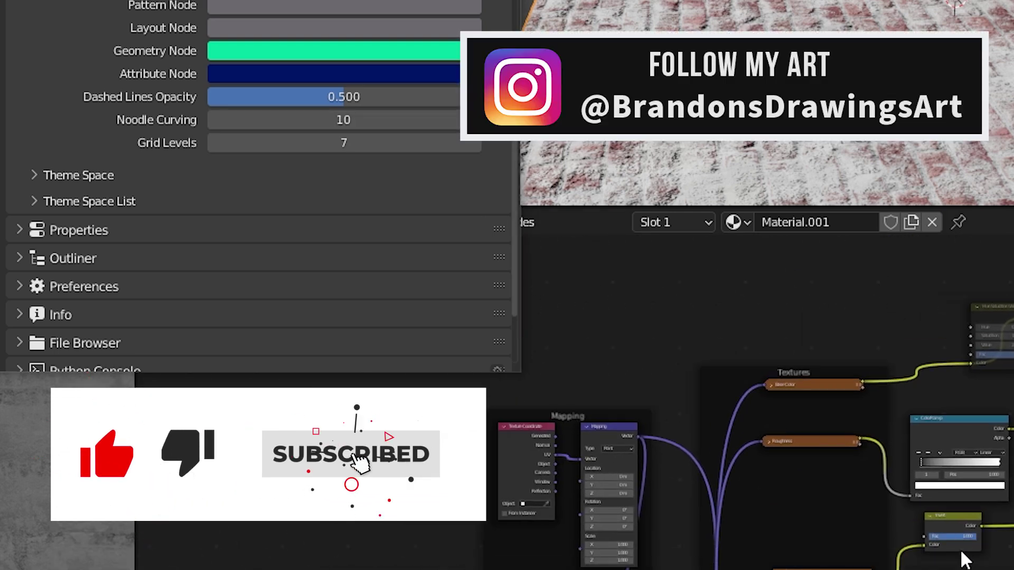